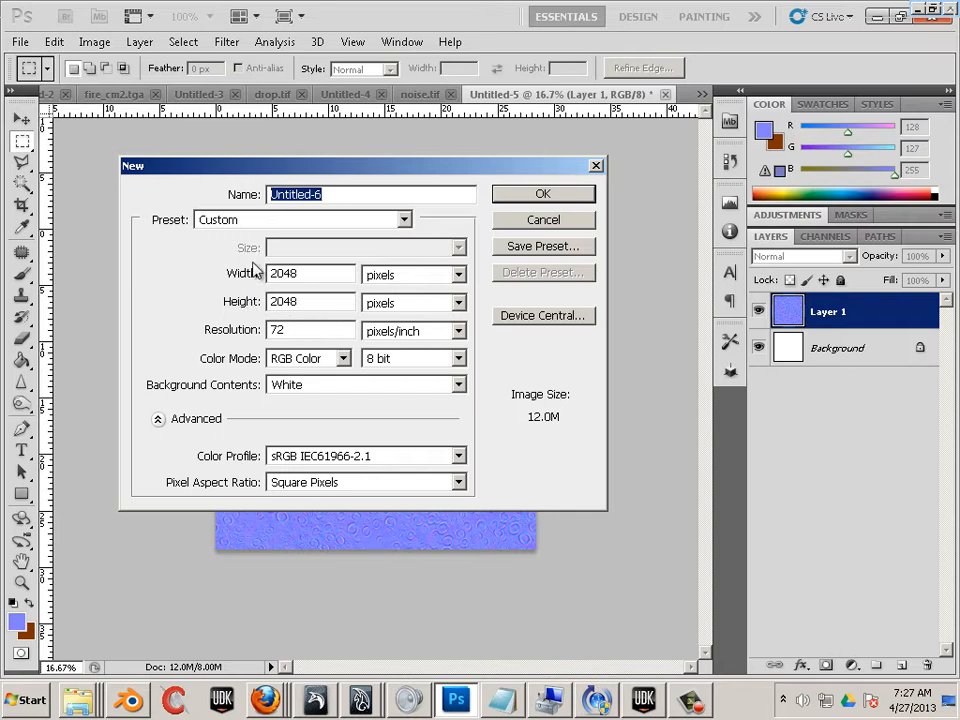
Step: Create a white 2048 by 2048 pixel RGB document and fill it with the grey checkerboard pattern using the Paint Bucket
{"action": "left_click", "coordinate": [522, 196]}
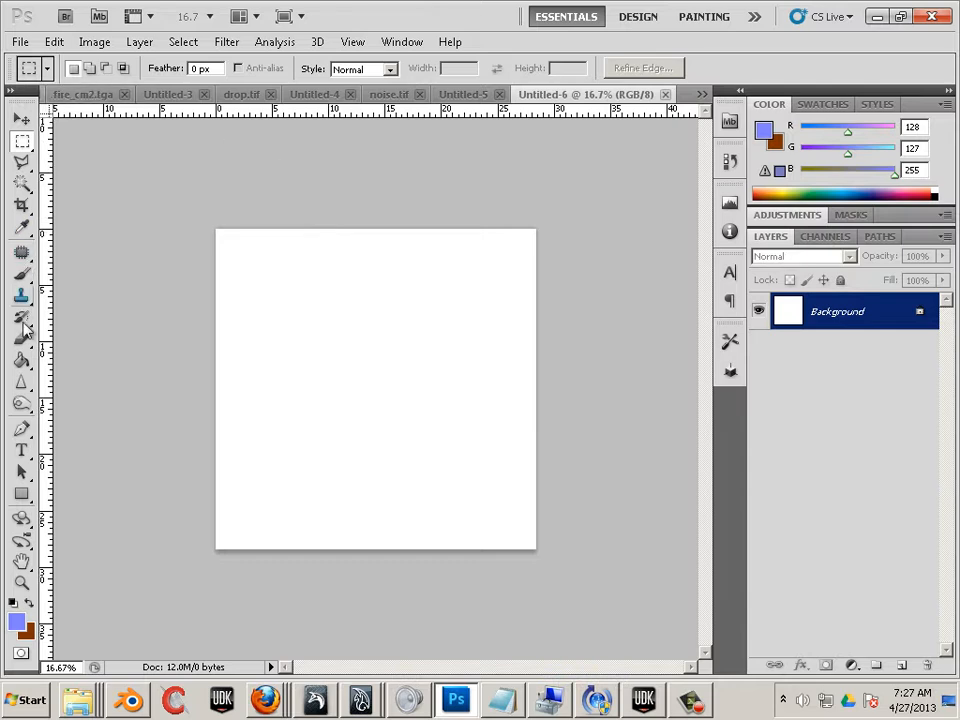
{"action": "left_click", "coordinate": [21, 360]}
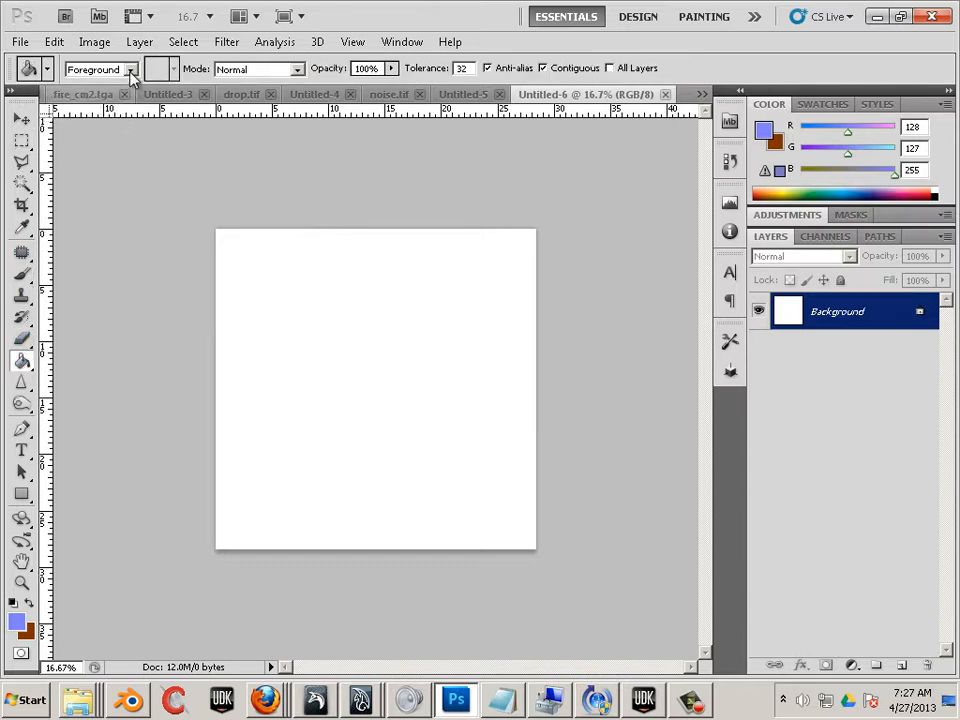
{"action": "left_click", "coordinate": [130, 70]}
{"action": "left_click", "coordinate": [100, 100]}
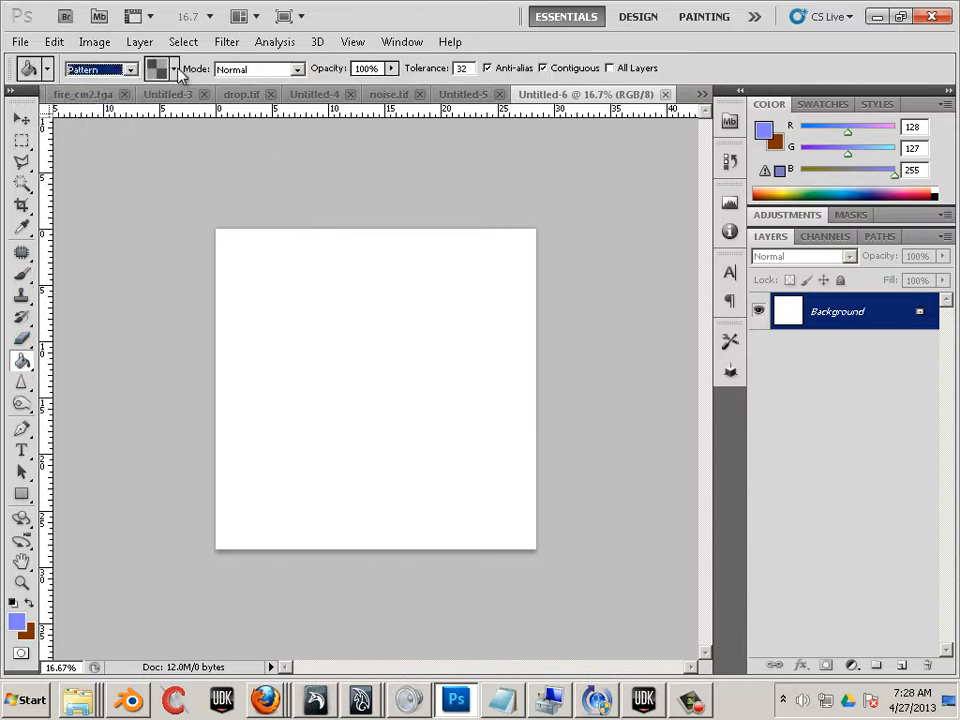
{"action": "left_click", "coordinate": [172, 69]}
{"action": "left_click", "coordinate": [319, 236]}
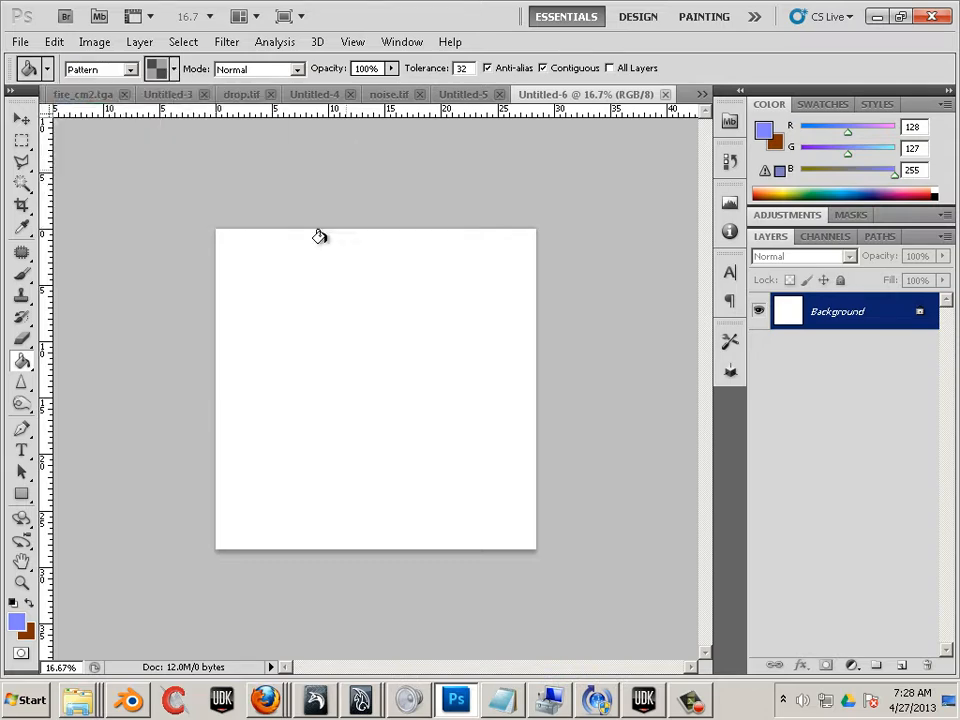
{"action": "left_click", "coordinate": [326, 294]}
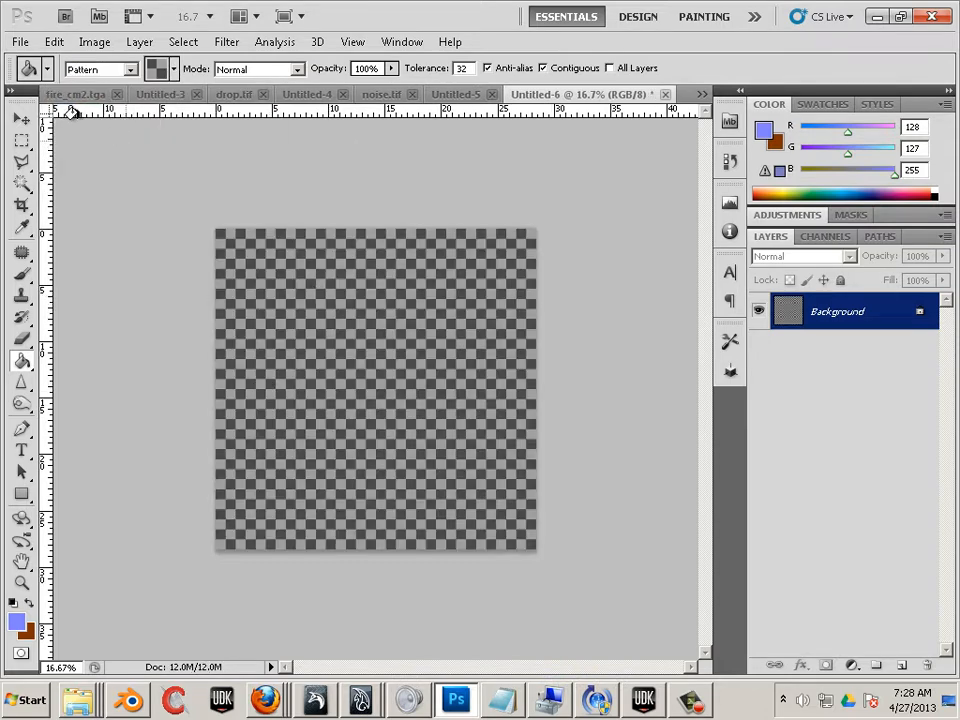
Step: Start saving the image to the Desktop folder "_maya to blender workflow" under the file name uvs.tga
{"action": "left_click", "coordinate": [20, 42]}
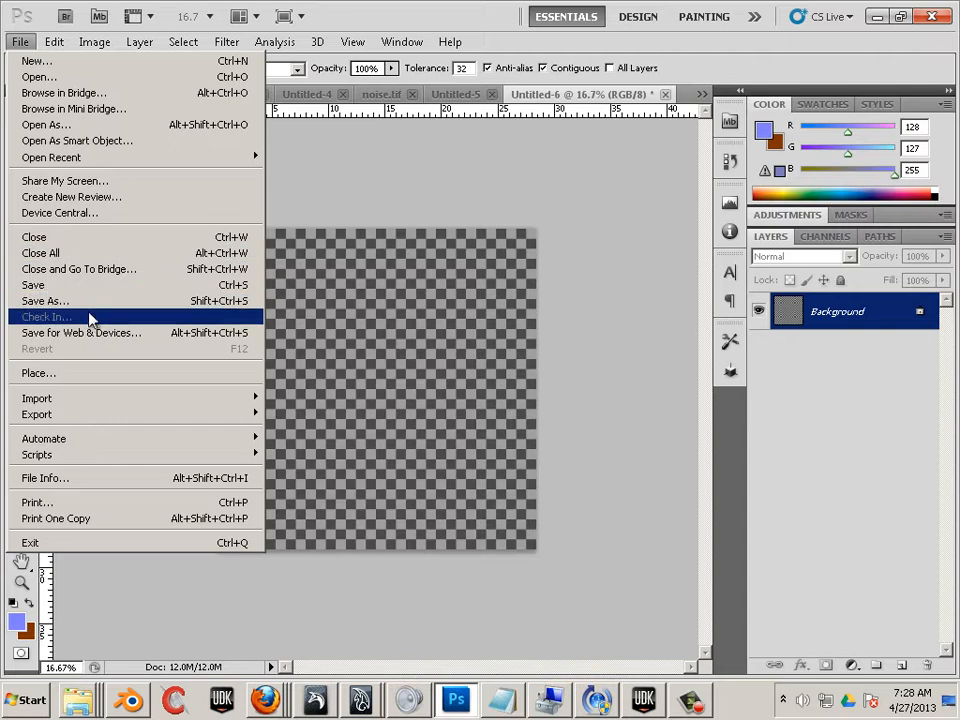
{"action": "left_click", "coordinate": [233, 305]}
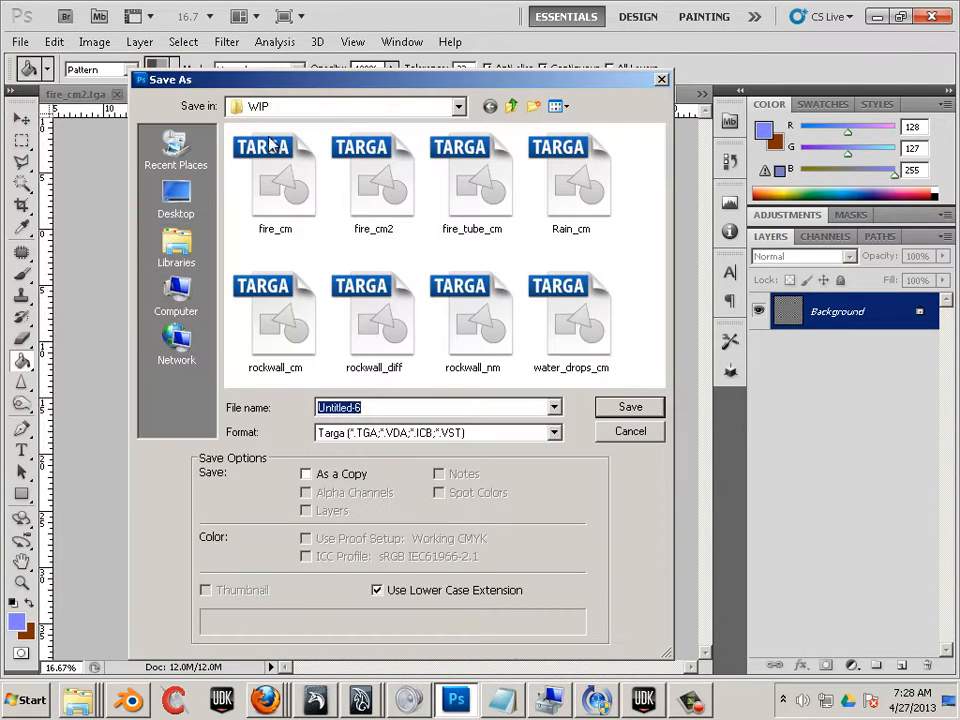
{"action": "left_click", "coordinate": [180, 206]}
{"action": "left_click", "coordinate": [325, 243]}
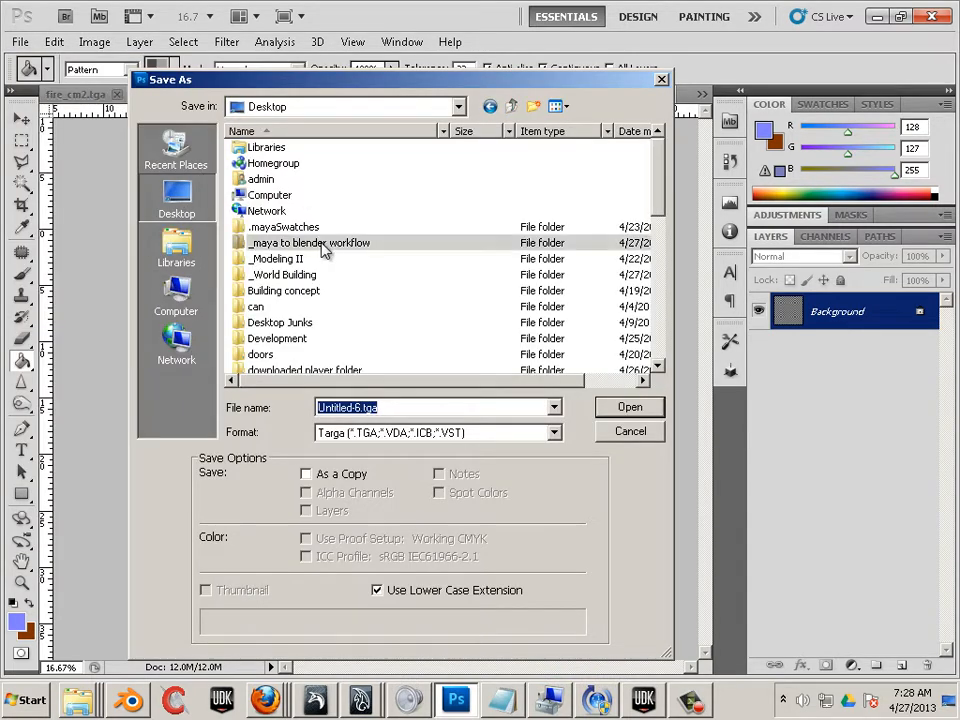
{"action": "double_click", "coordinate": [294, 248]}
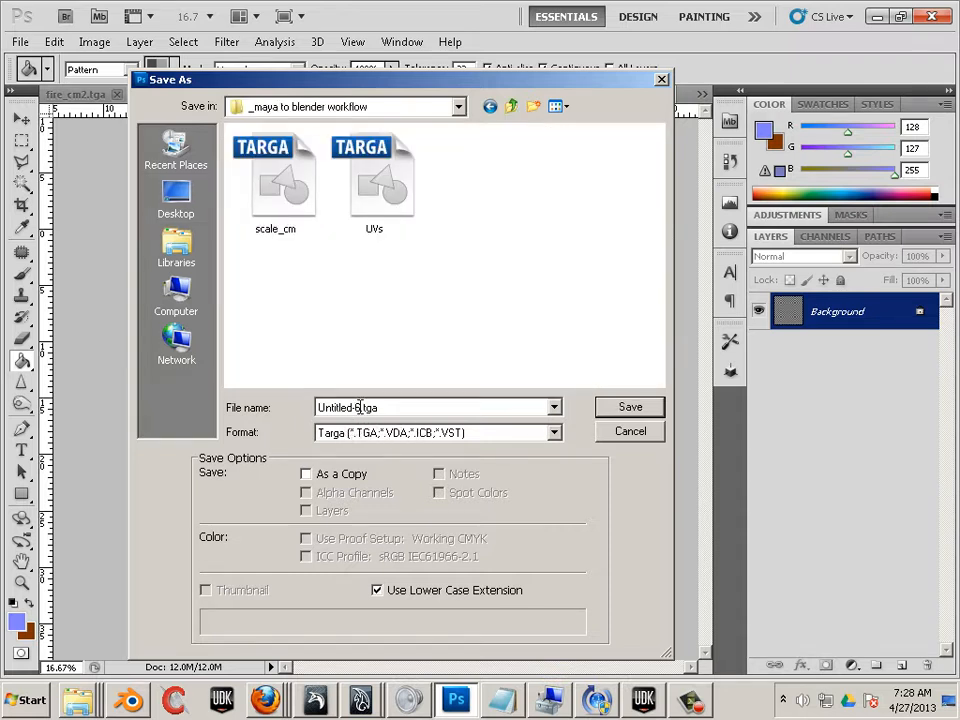
{"action": "left_click_drag", "start_coordinate": [359, 407], "coordinate": [265, 407]}
{"action": "left_click", "coordinate": [359, 407]}
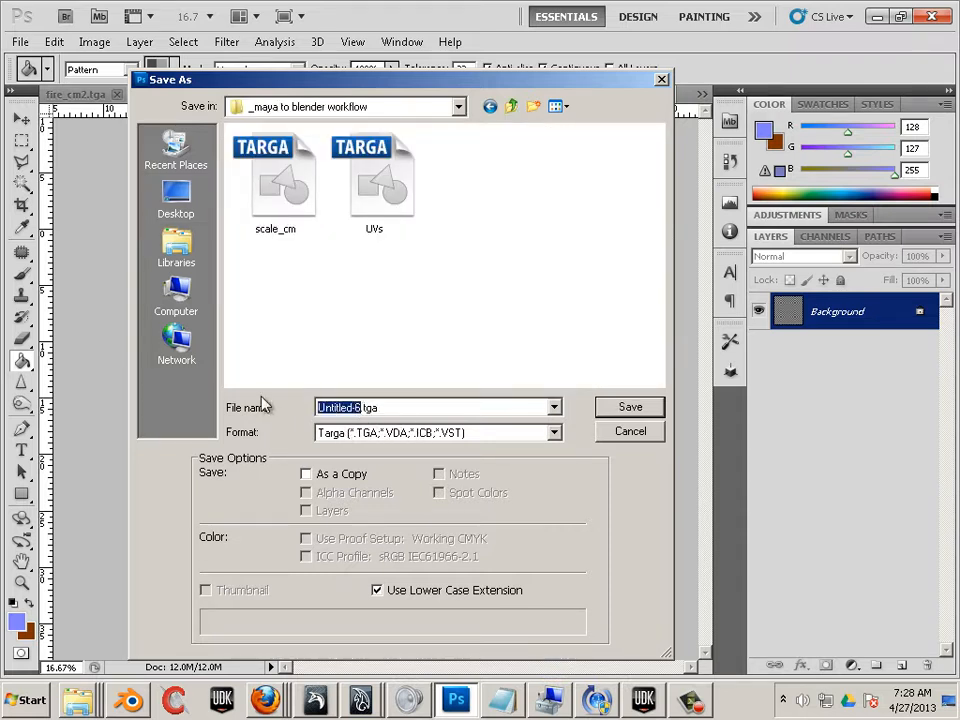
{"action": "type", "text": "uvs"}
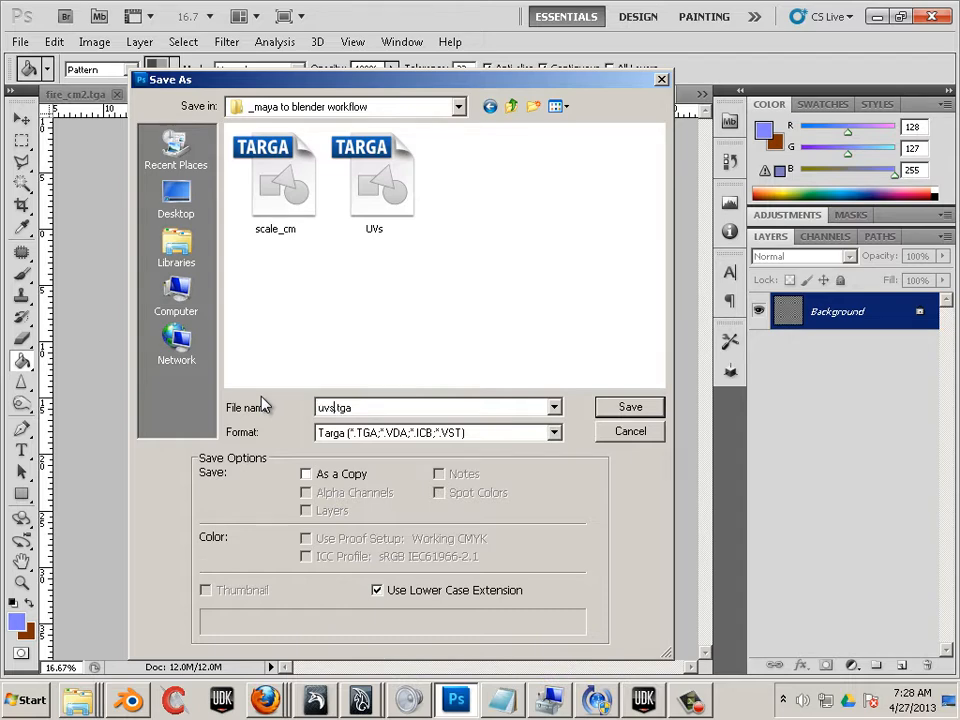
Step: Keep the Targa format and save the file over the existing UVs image at 24 bits/pixel
{"action": "left_click", "coordinate": [554, 434]}
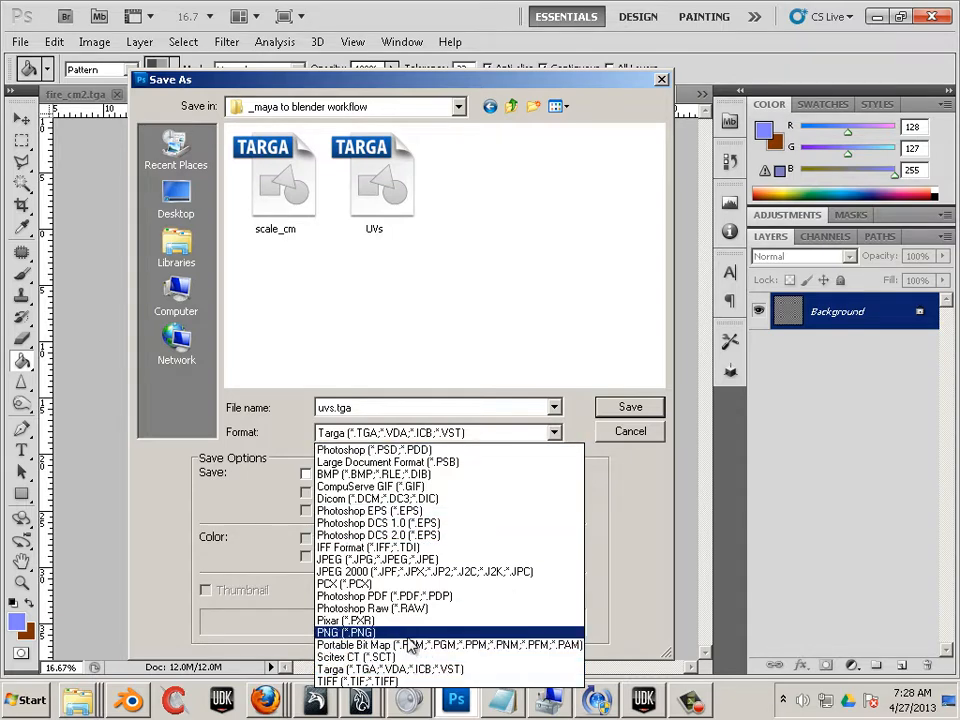
{"action": "left_click", "coordinate": [385, 381]}
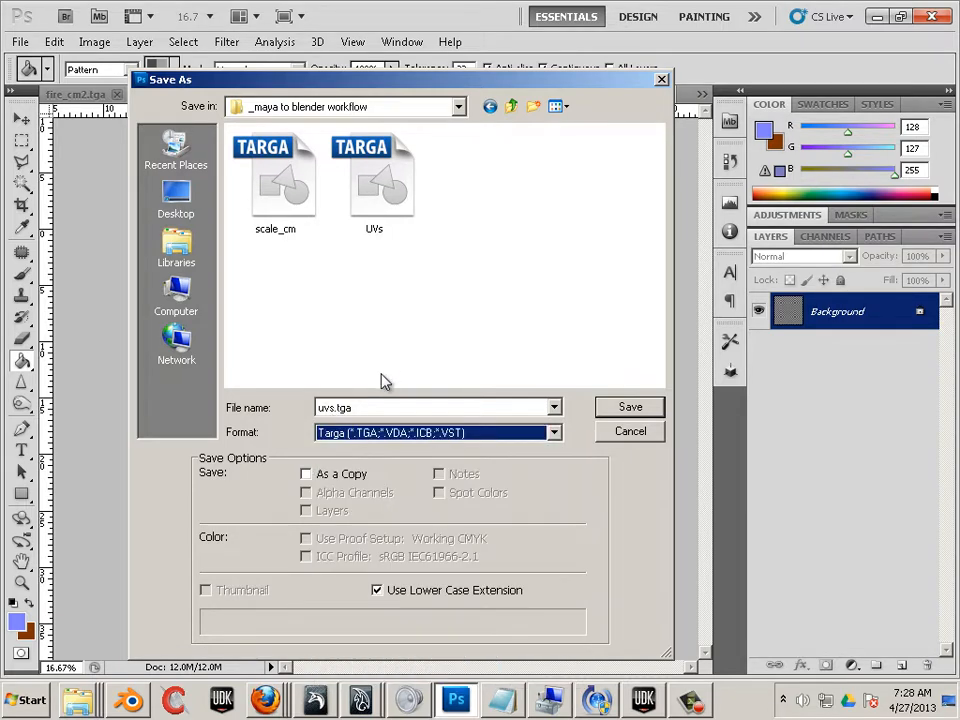
{"action": "left_click", "coordinate": [627, 409]}
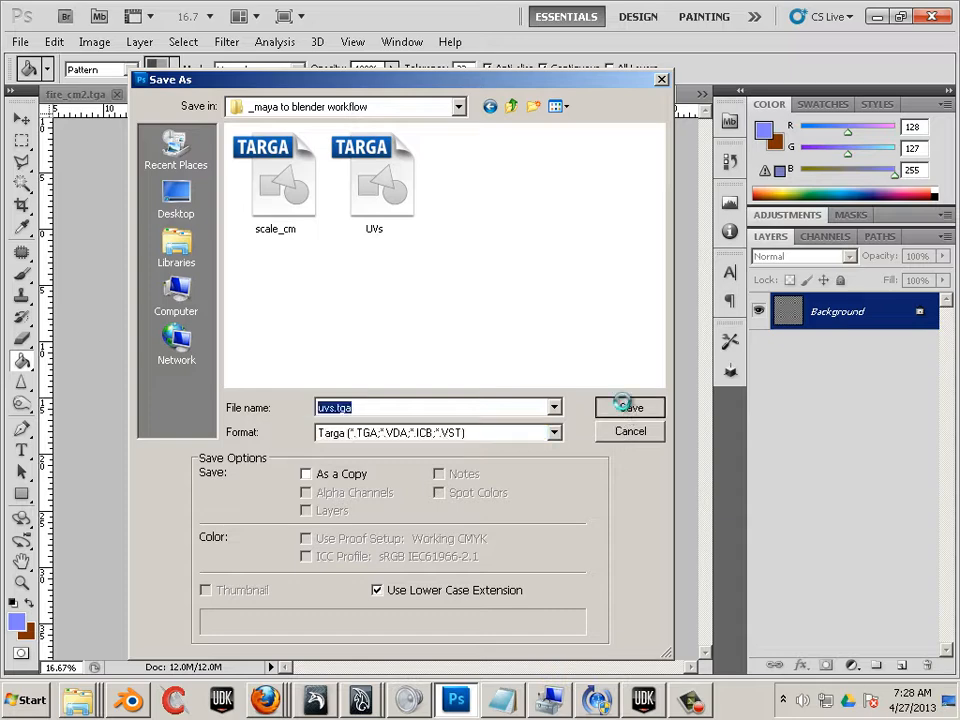
{"action": "left_click", "coordinate": [406, 272]}
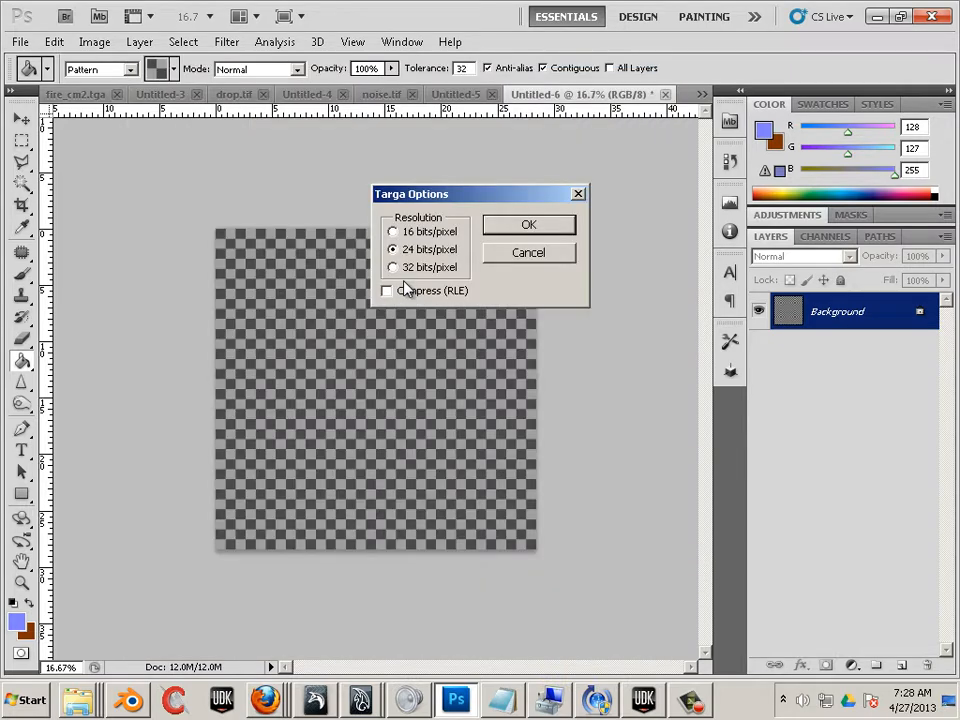
{"action": "left_click", "coordinate": [530, 228]}
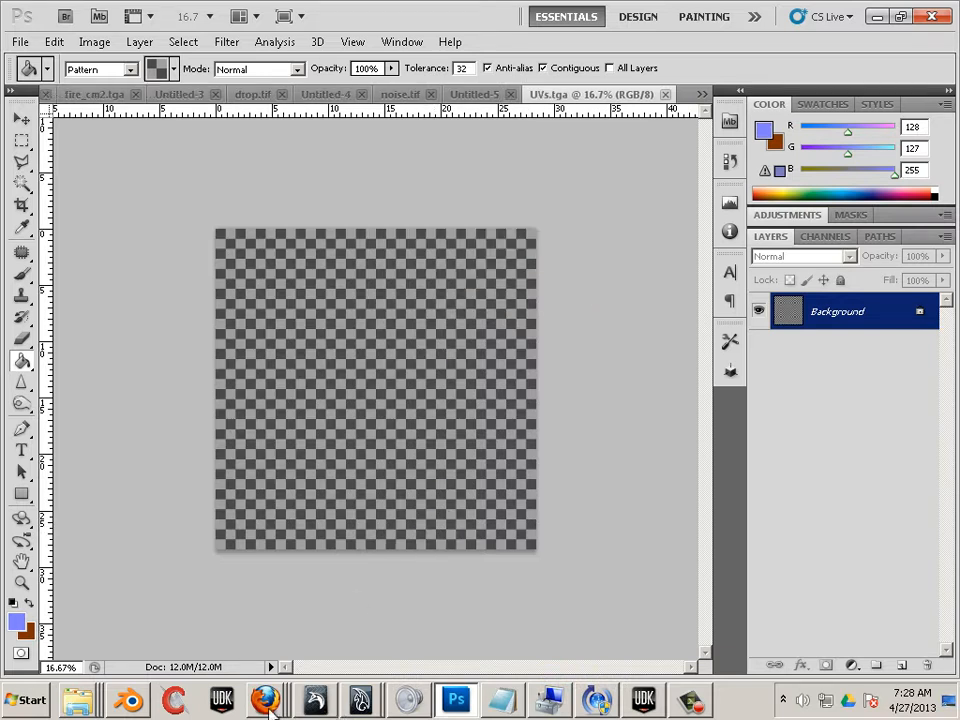
Step: Switch to Blender, widen the UV editor and select the whole linked mesh of the dragon body
{"action": "key", "text": "alt+Tab"}
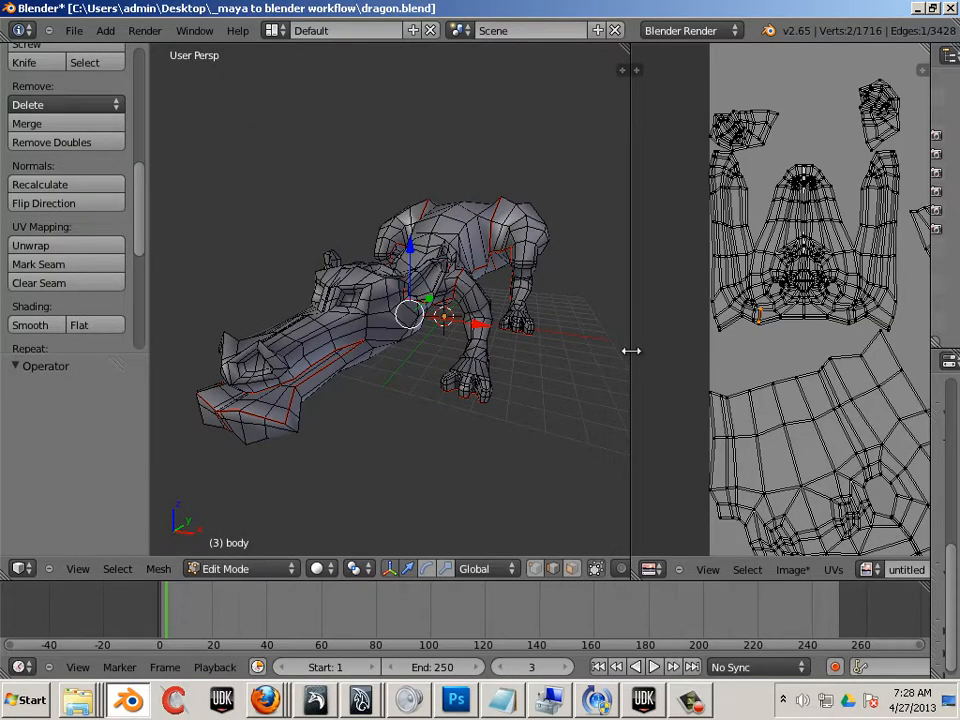
{"action": "left_click_drag", "start_coordinate": [631, 350], "coordinate": [388, 362]}
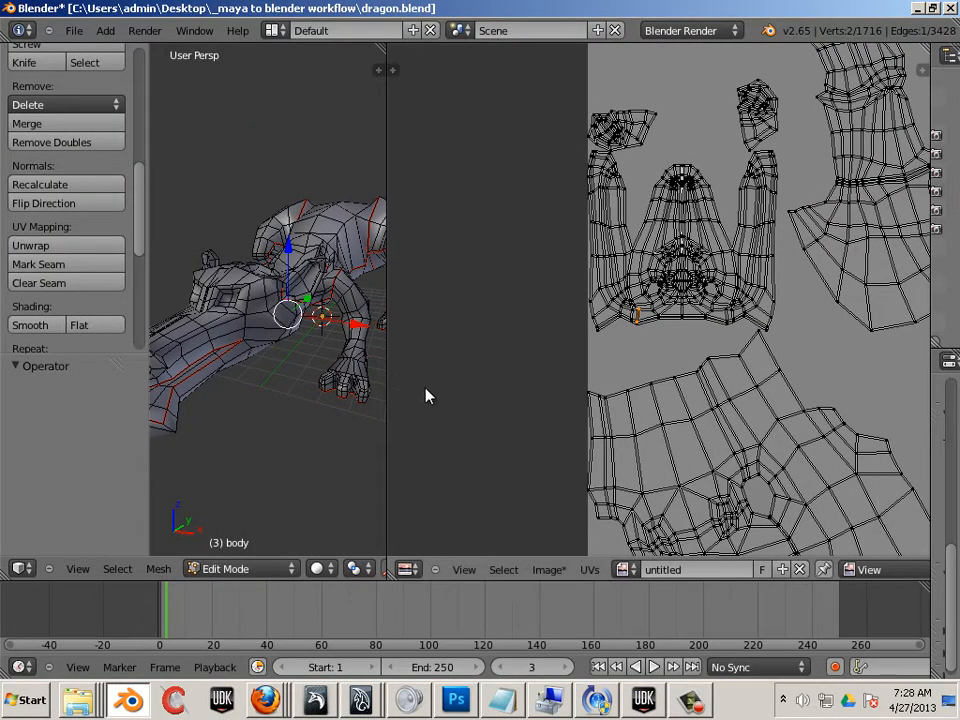
{"action": "right_click", "coordinate": [593, 482]}
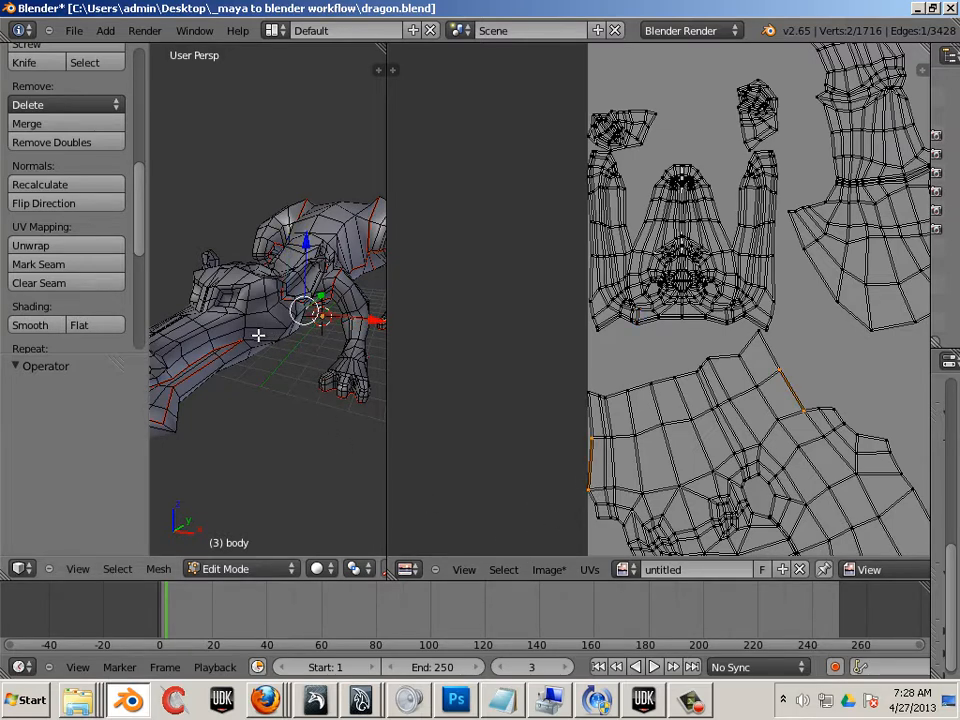
{"action": "key", "text": "l"}
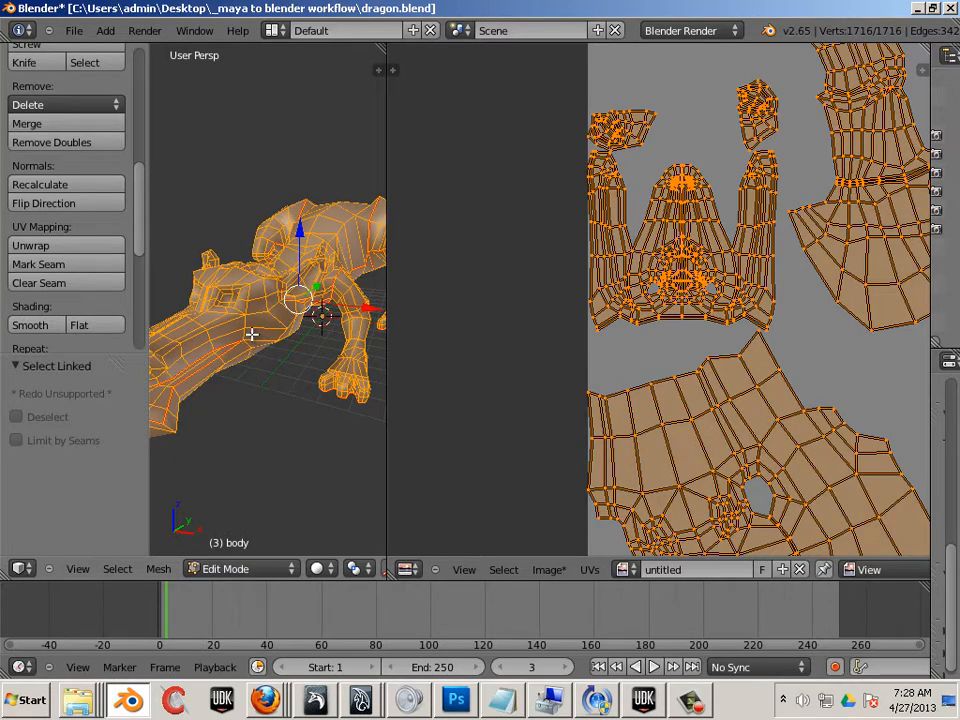
Step: Open UVs.tga from the Desktop folder "_maya to blender workflow" as the image behind the dragon's UVs
{"action": "left_click", "coordinate": [549, 569]}
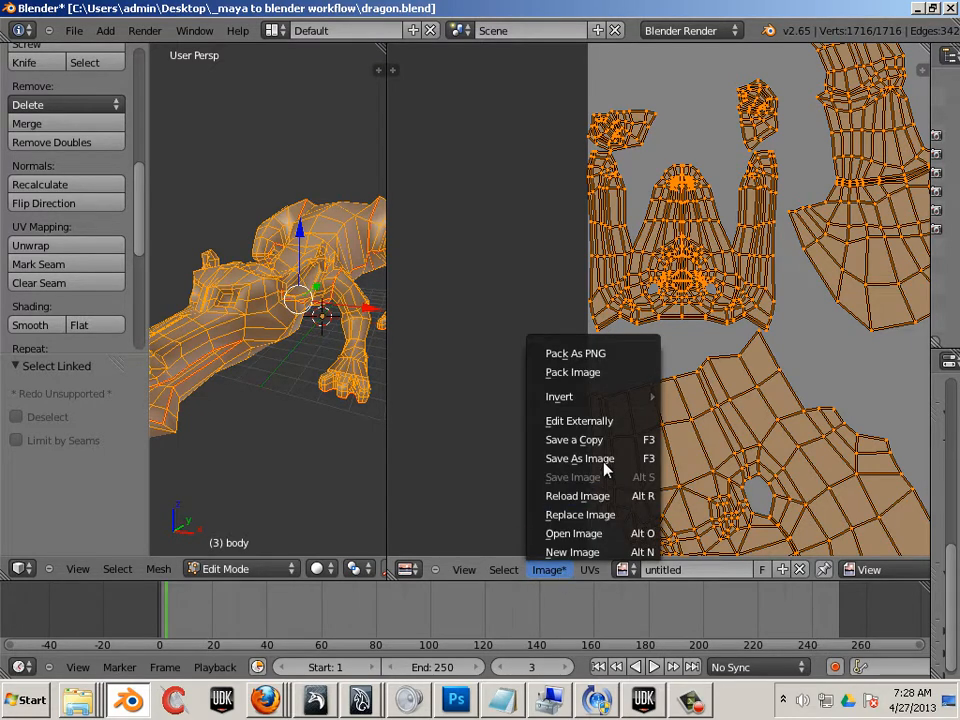
{"action": "left_click", "coordinate": [590, 536]}
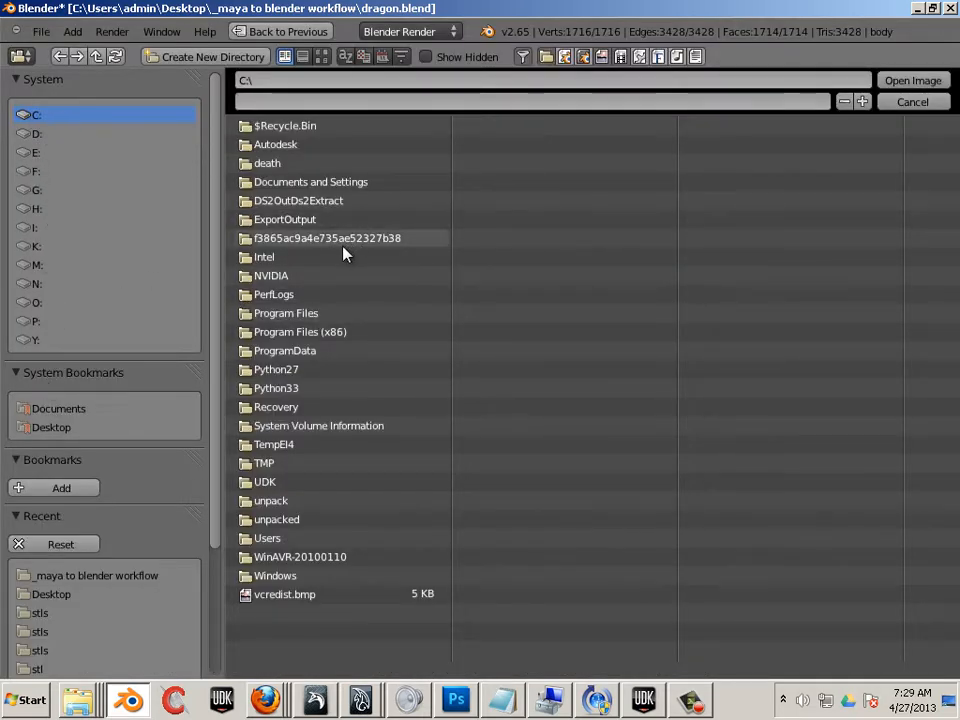
{"action": "left_click", "coordinate": [52, 428]}
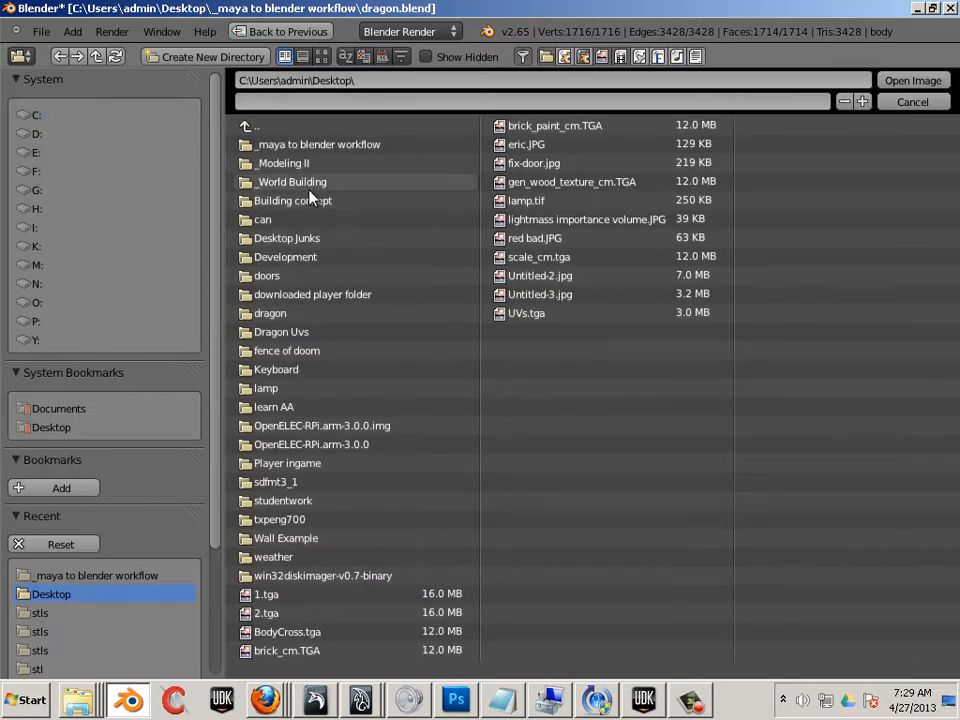
{"action": "left_click", "coordinate": [303, 147]}
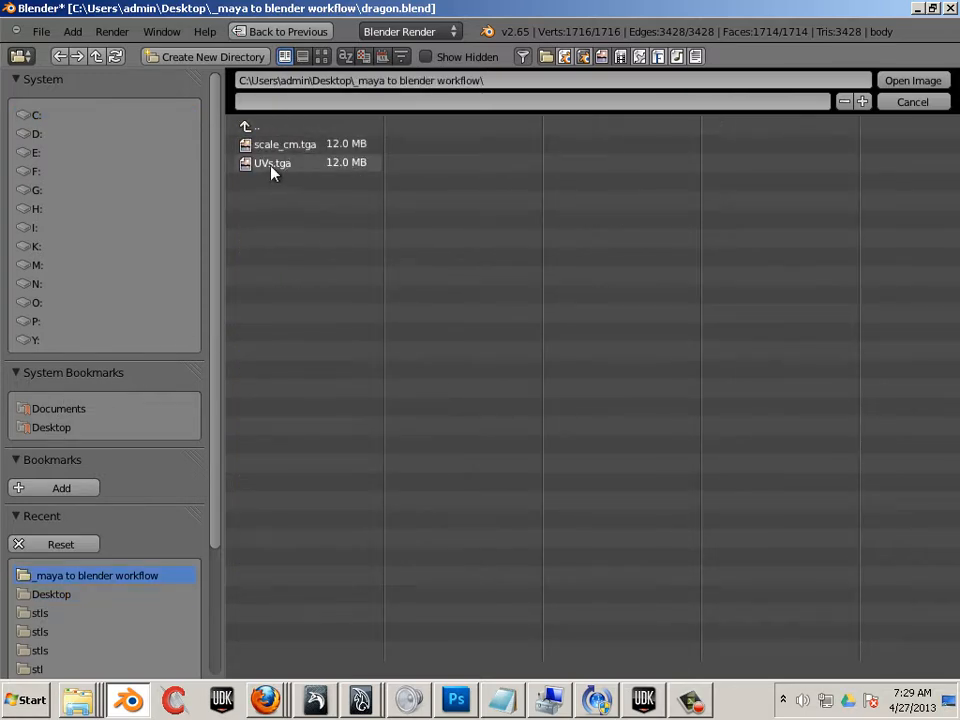
{"action": "double_click", "coordinate": [277, 166]}
Step: Replace the full mesh selection with a single edge on the dragon's neck and widen the 3D view again
{"action": "key", "text": "a"}
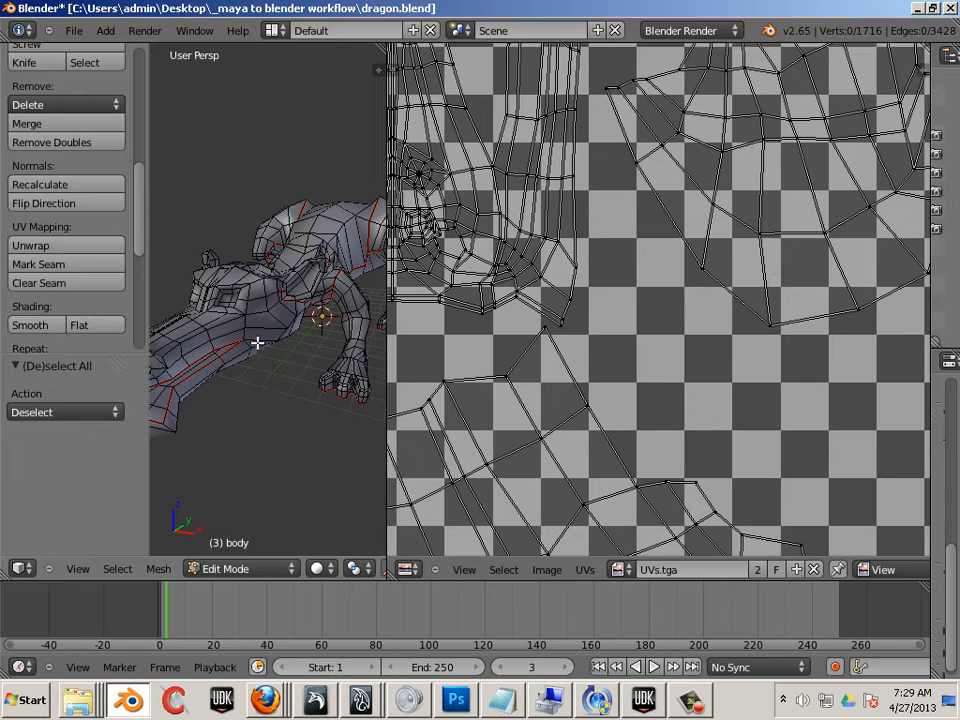
{"action": "right_click", "coordinate": [257, 340]}
{"action": "key", "text": "g"}
{"action": "left_click", "coordinate": [417, 349]}
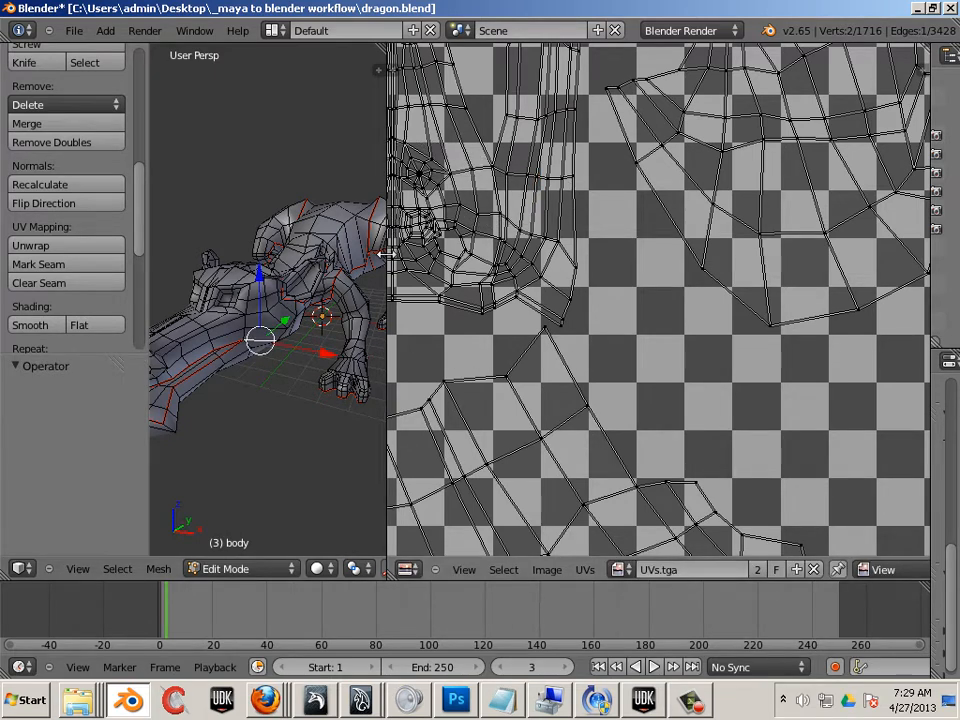
{"action": "left_click_drag", "start_coordinate": [387, 305], "coordinate": [661, 305]}
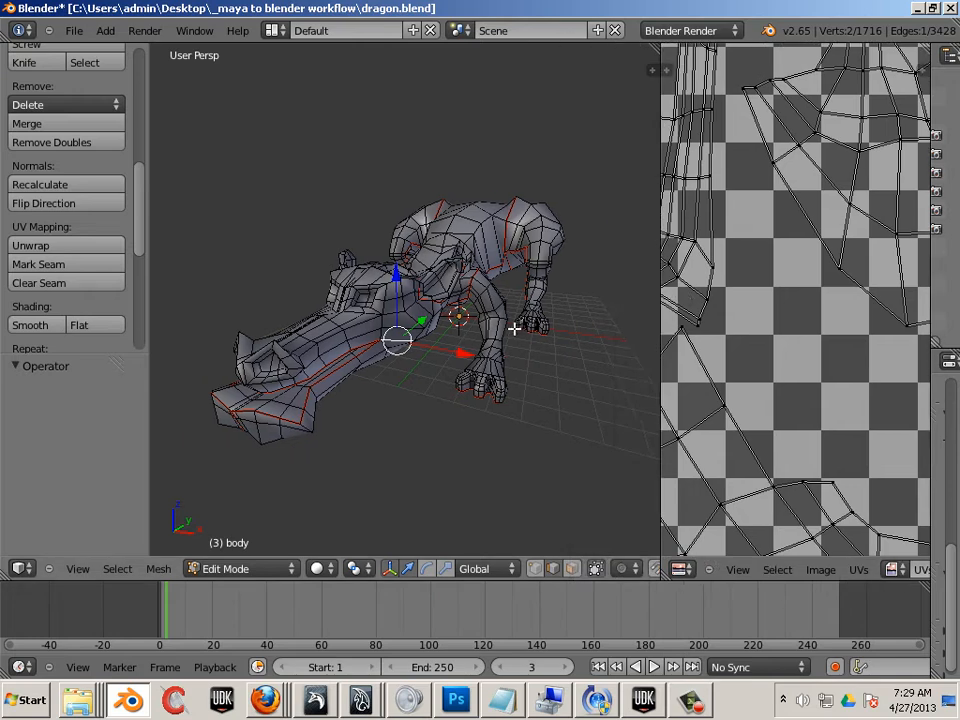
Step: Show the 3D view's properties, and switch to Object Mode with the dragon body selected
{"action": "key", "text": "n"}
{"action": "scroll", "coordinate": [550, 350], "scroll_direction": "down", "scroll_amount": 5}
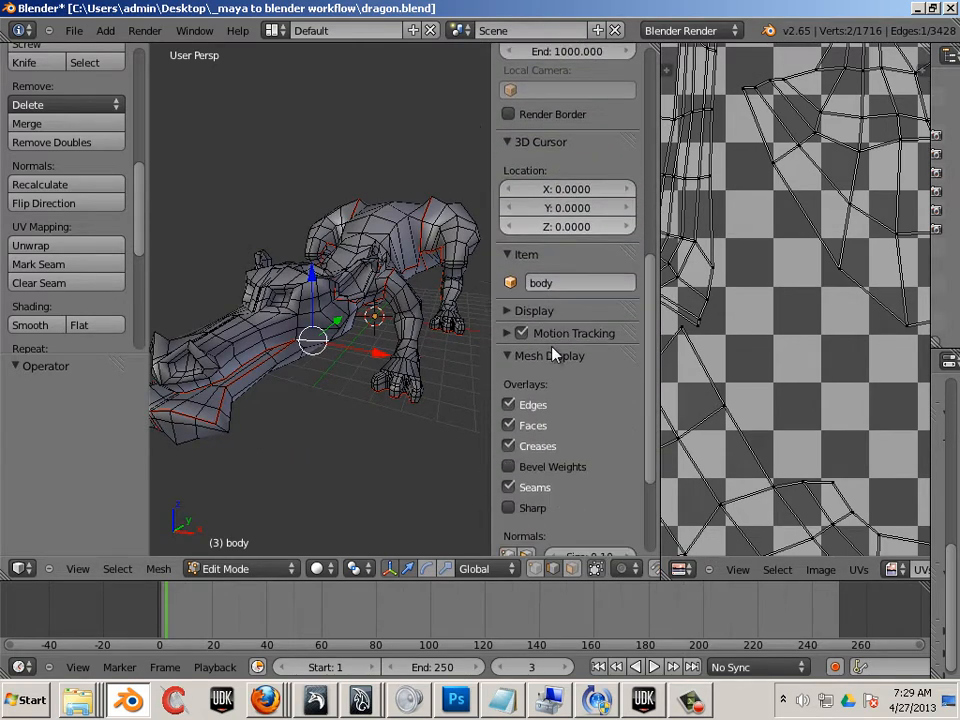
{"action": "scroll", "coordinate": [552, 355], "scroll_direction": "down", "scroll_amount": 4}
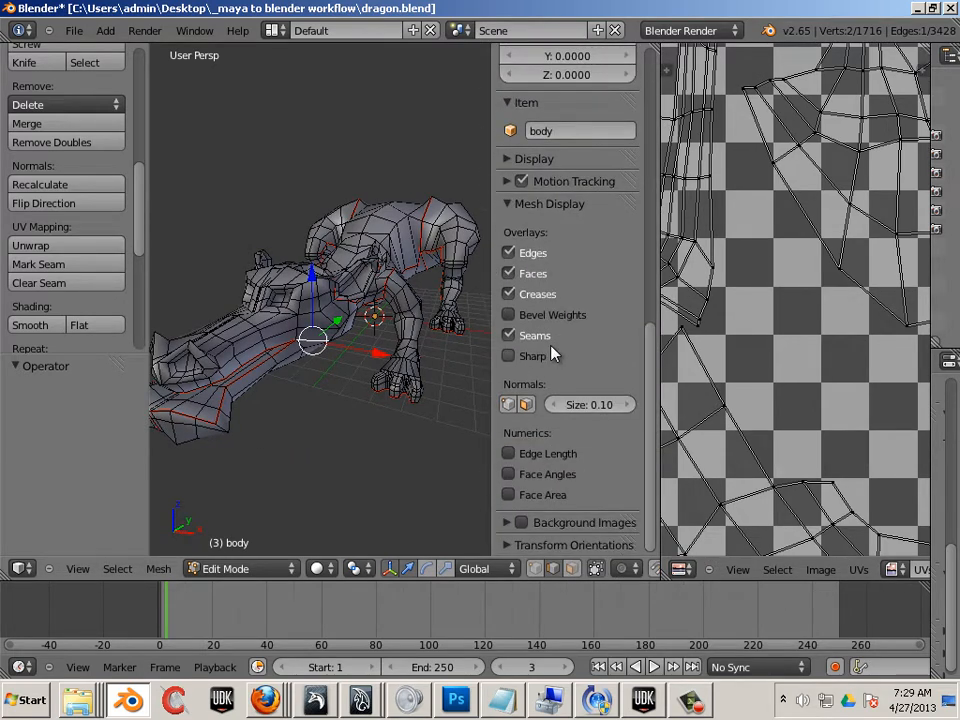
{"action": "scroll", "coordinate": [553, 355], "scroll_direction": "up", "scroll_amount": 8}
{"action": "left_click", "coordinate": [265, 569]}
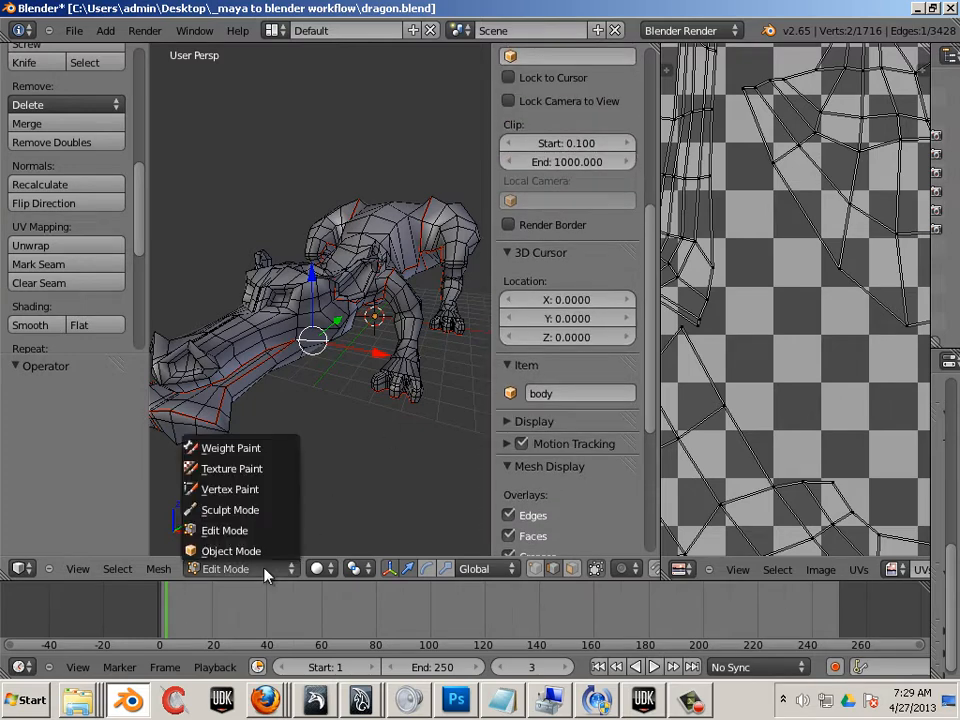
{"action": "left_click", "coordinate": [251, 551]}
{"action": "key", "text": "a"}
{"action": "right_click", "coordinate": [378, 395]}
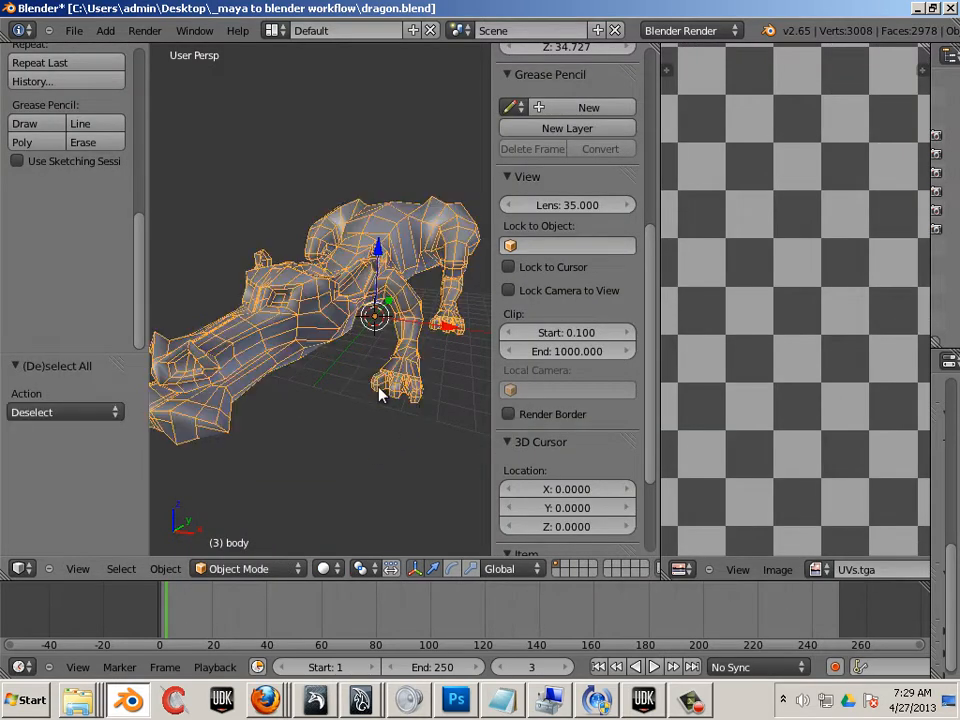
Step: Enable Textured Solid in the 3D view's display settings and deselect the dragon body
{"action": "scroll", "coordinate": [638, 390], "scroll_direction": "down", "scroll_amount": 3}
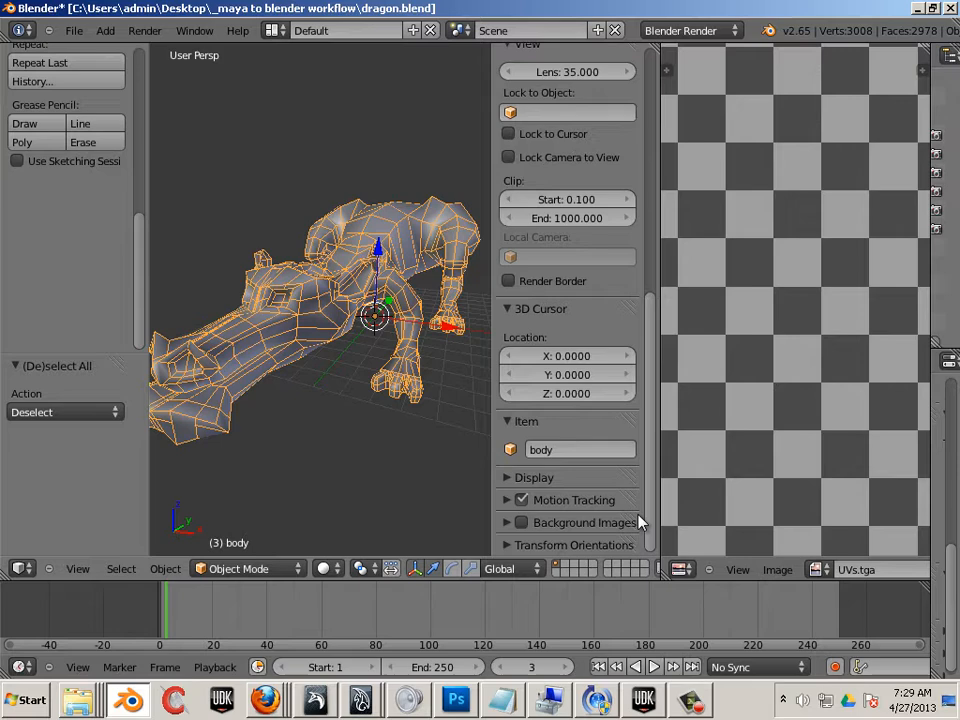
{"action": "left_click", "coordinate": [531, 478]}
{"action": "scroll", "coordinate": [522, 455], "scroll_direction": "down", "scroll_amount": 6}
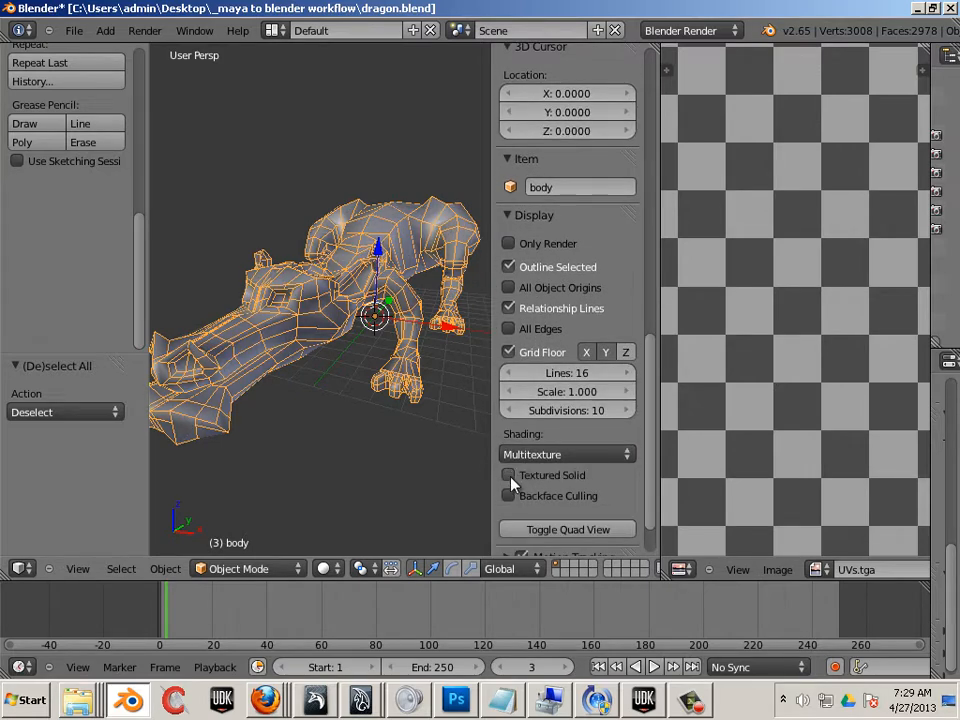
{"action": "left_click", "coordinate": [510, 478]}
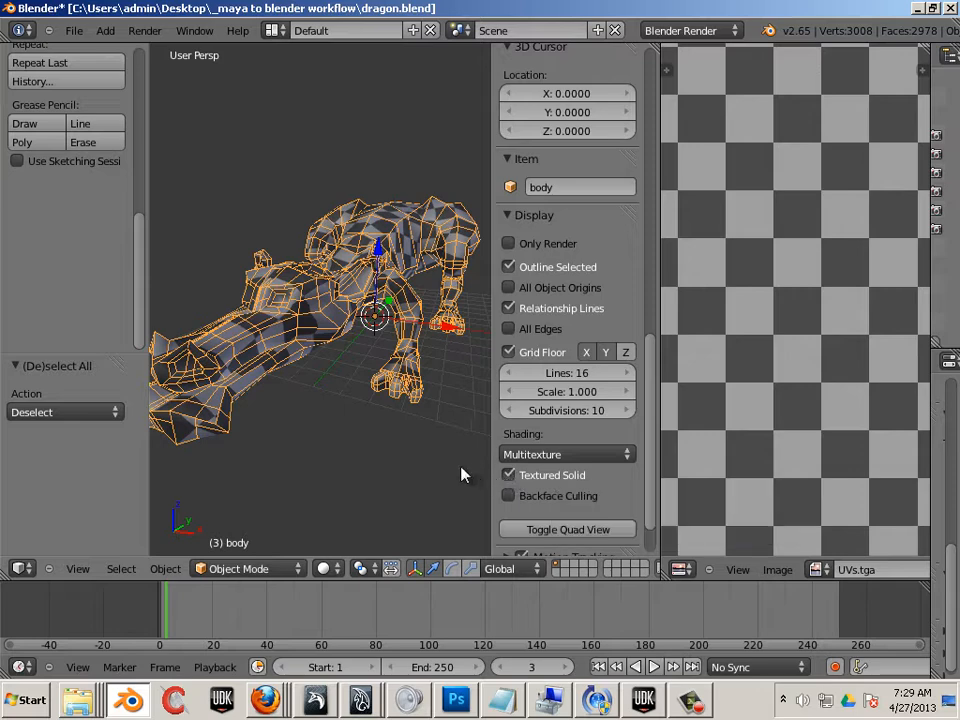
{"action": "key", "text": "a"}
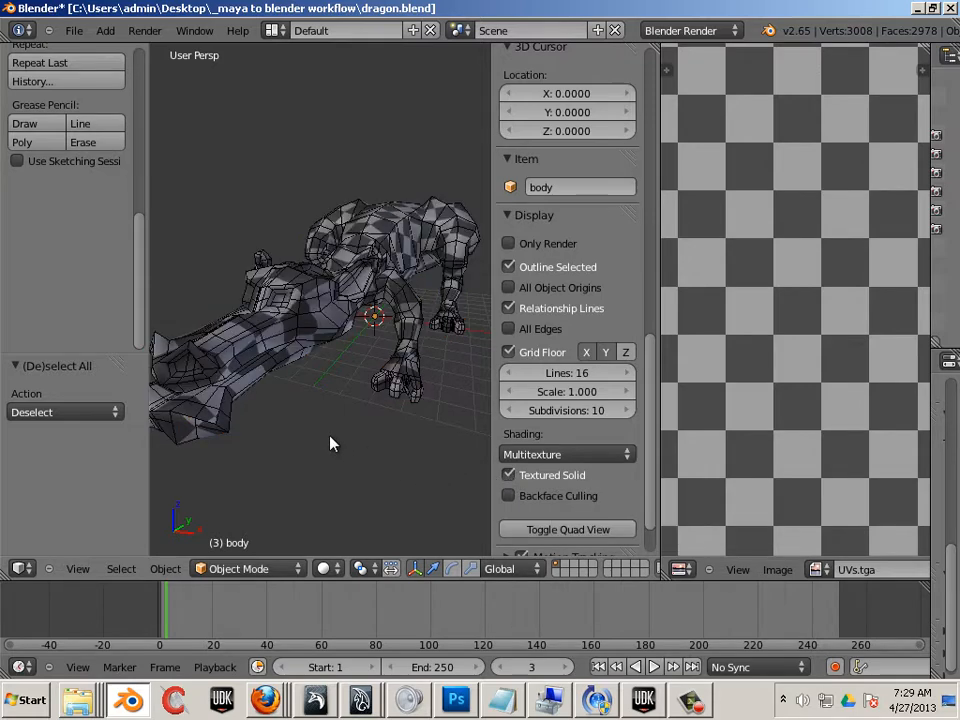
Step: Widen the checker image area beside the 3D view and hide the 3D view's properties
{"action": "middle_click_drag", "start_coordinate": [330, 436], "coordinate": [388, 418]}
{"action": "scroll", "coordinate": [396, 424], "scroll_direction": "up", "scroll_amount": 8}
{"action": "scroll", "coordinate": [380, 420], "scroll_direction": "down", "scroll_amount": 7}
{"action": "middle_click_drag", "start_coordinate": [478, 421], "coordinate": [470, 480], "text": "shift"}
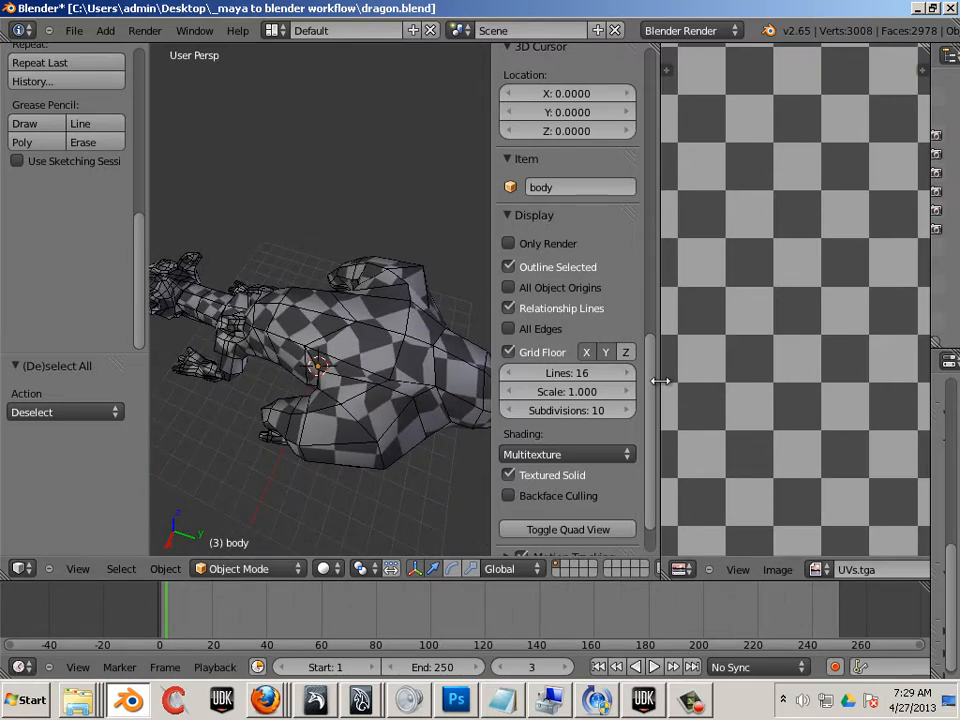
{"action": "left_click_drag", "start_coordinate": [659, 381], "coordinate": [618, 383]}
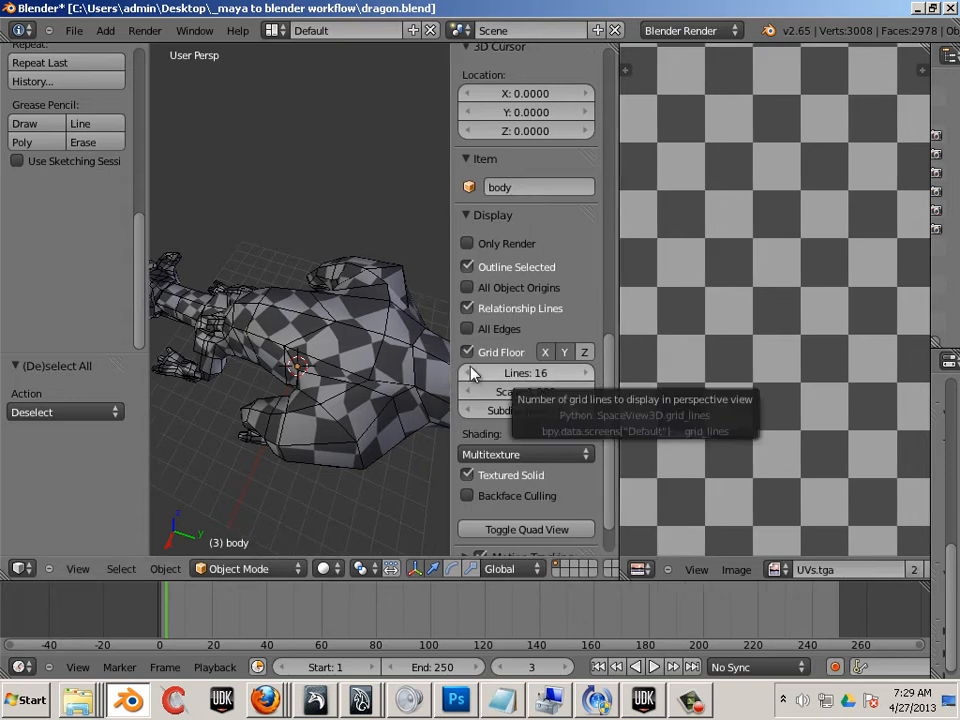
{"action": "key", "text": "n"}
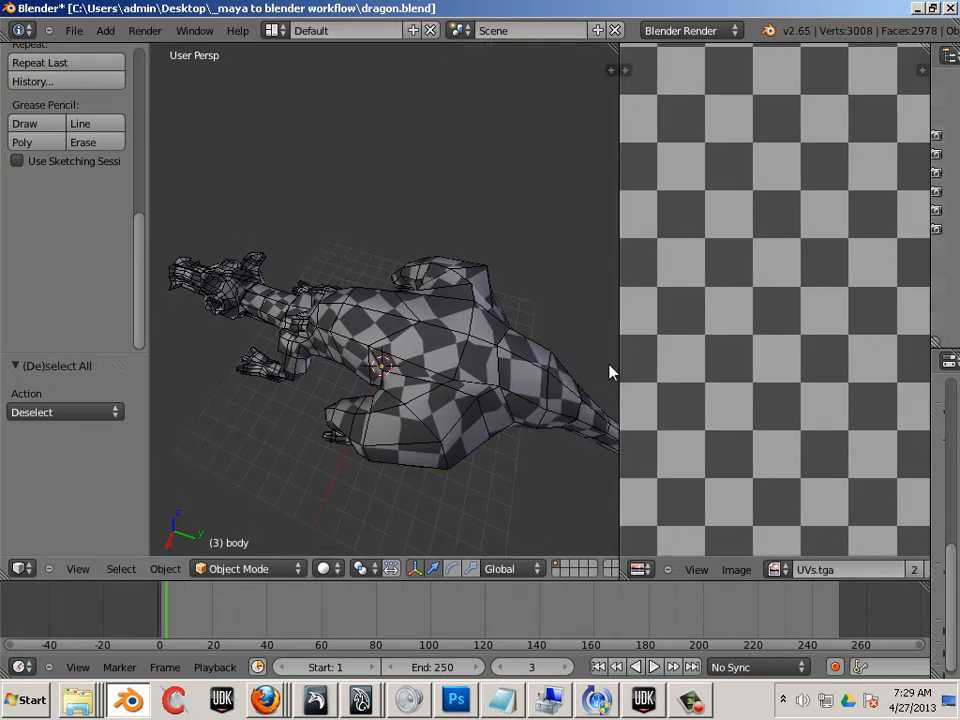
Step: Select the dragon body and examine its object, mesh data, material and texture settings for texture tiling options
{"action": "right_click", "coordinate": [546, 381]}
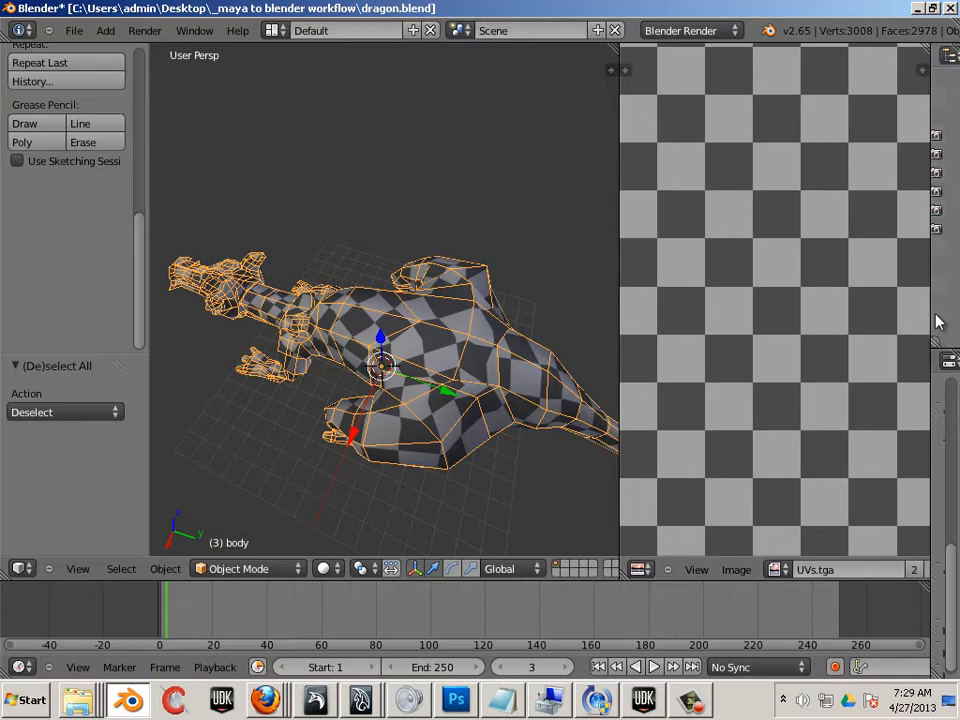
{"action": "left_click_drag", "start_coordinate": [928, 298], "coordinate": [645, 303]}
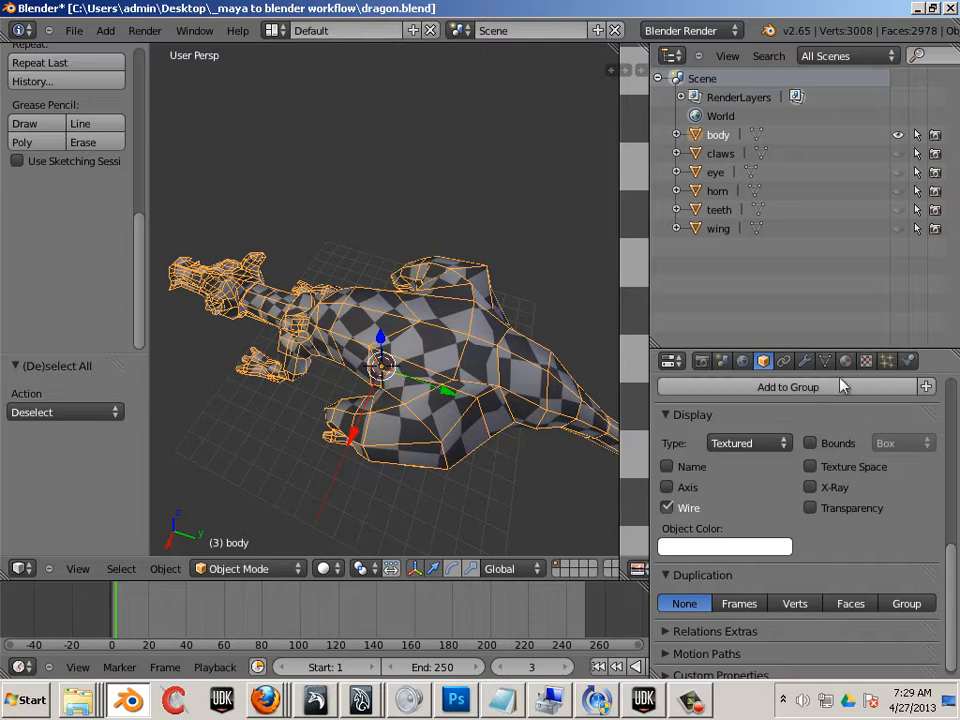
{"action": "left_click", "coordinate": [866, 361]}
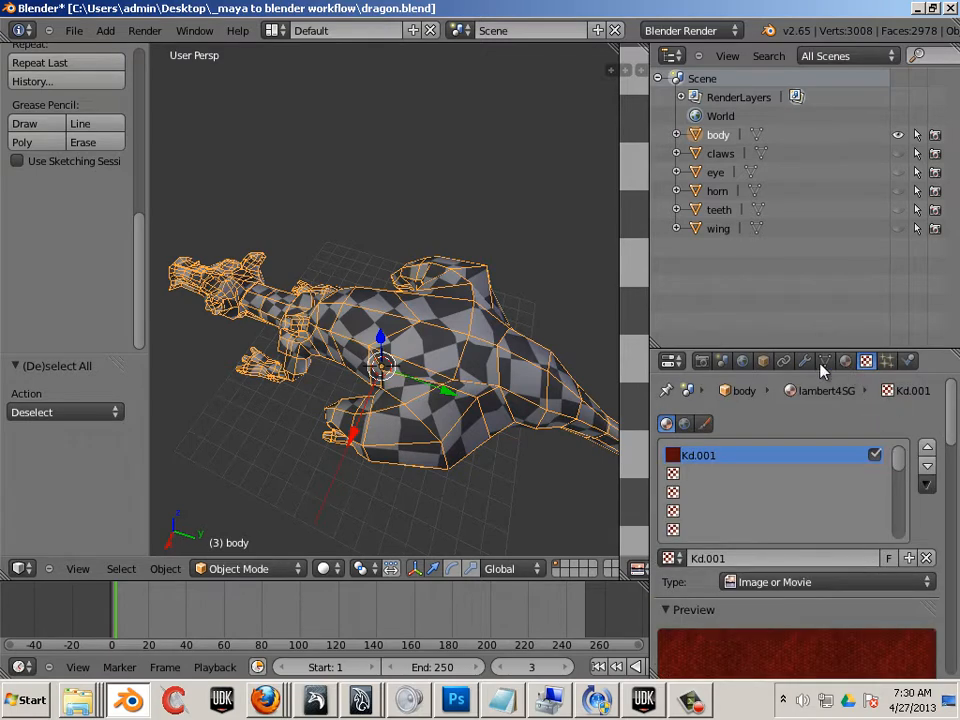
{"action": "left_click", "coordinate": [763, 361]}
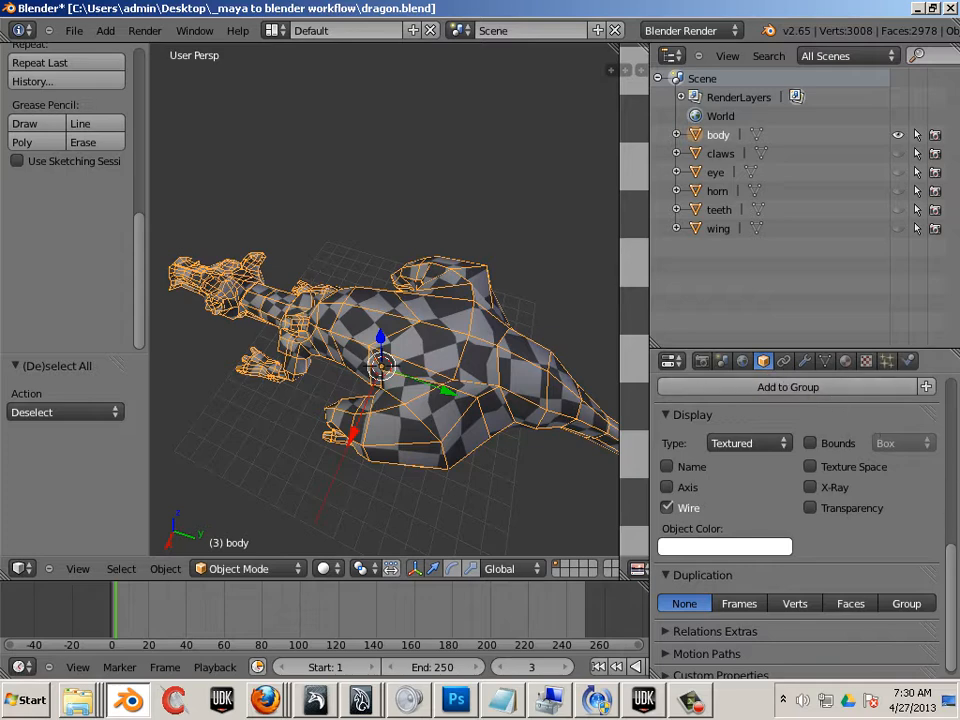
{"action": "left_click_drag", "start_coordinate": [952, 570], "coordinate": [926, 398]}
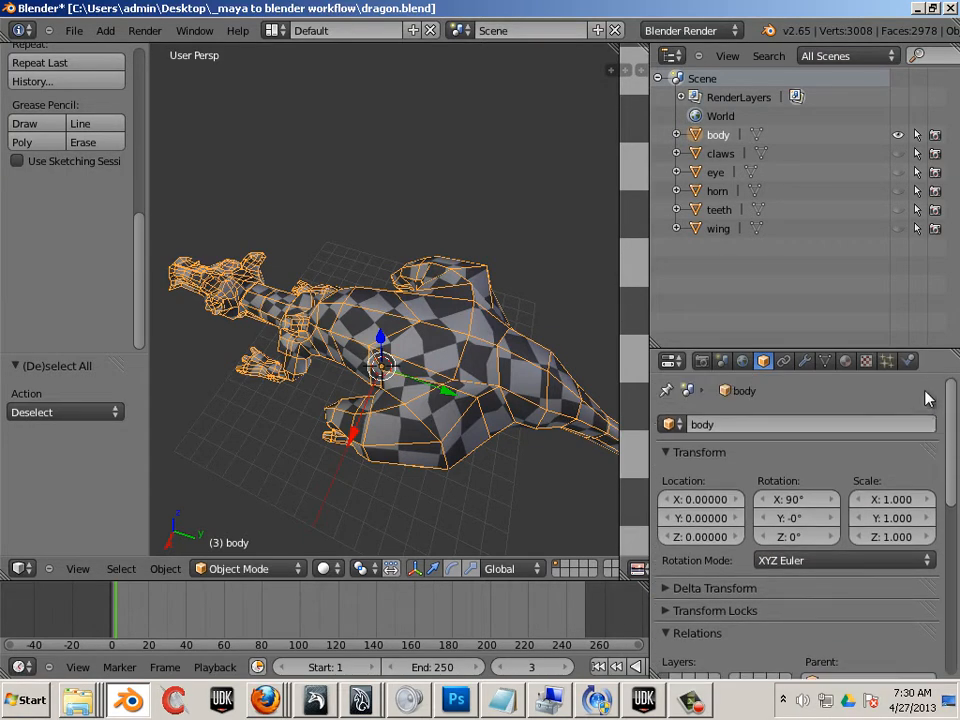
{"action": "left_click", "coordinate": [804, 364]}
{"action": "left_click", "coordinate": [821, 366]}
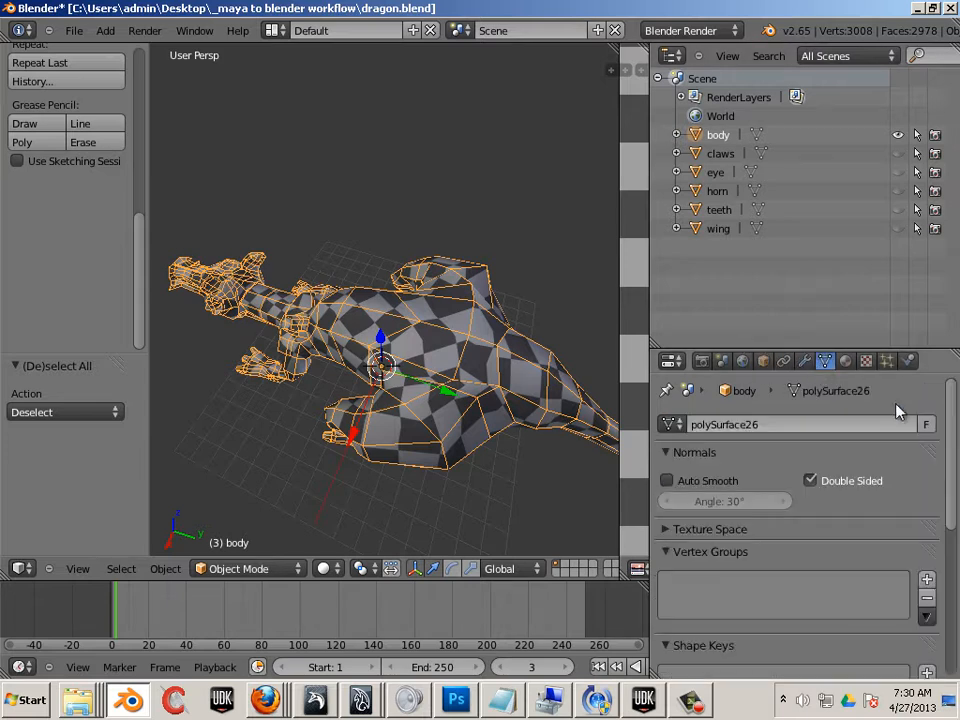
{"action": "scroll", "coordinate": [853, 440], "scroll_direction": "down", "scroll_amount": 6}
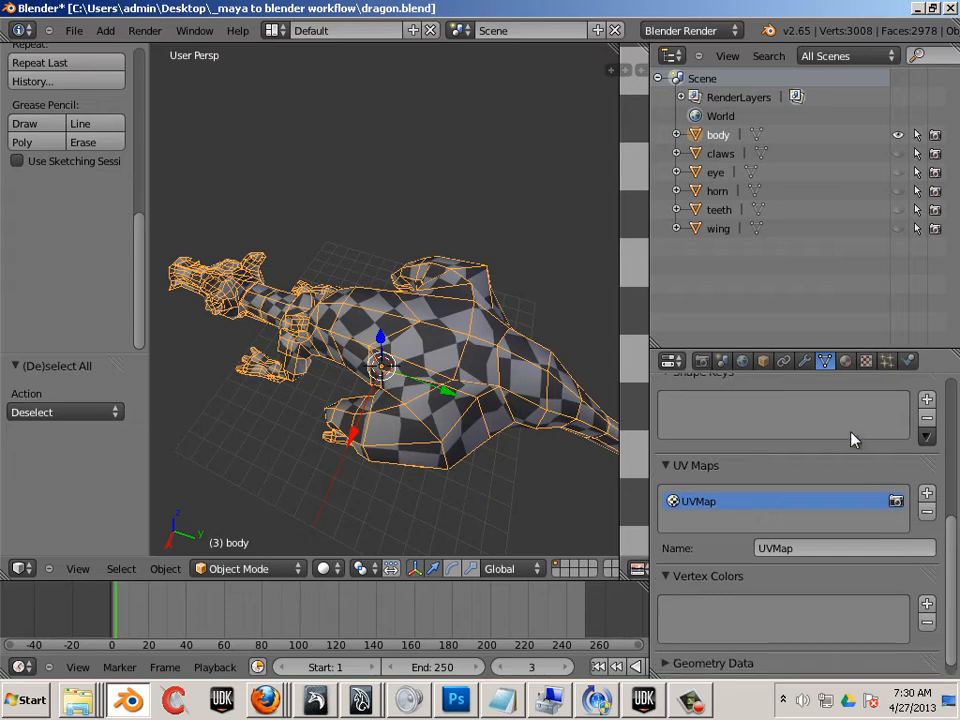
{"action": "left_click", "coordinate": [846, 362]}
{"action": "scroll", "coordinate": [953, 470], "scroll_direction": "down", "scroll_amount": 2}
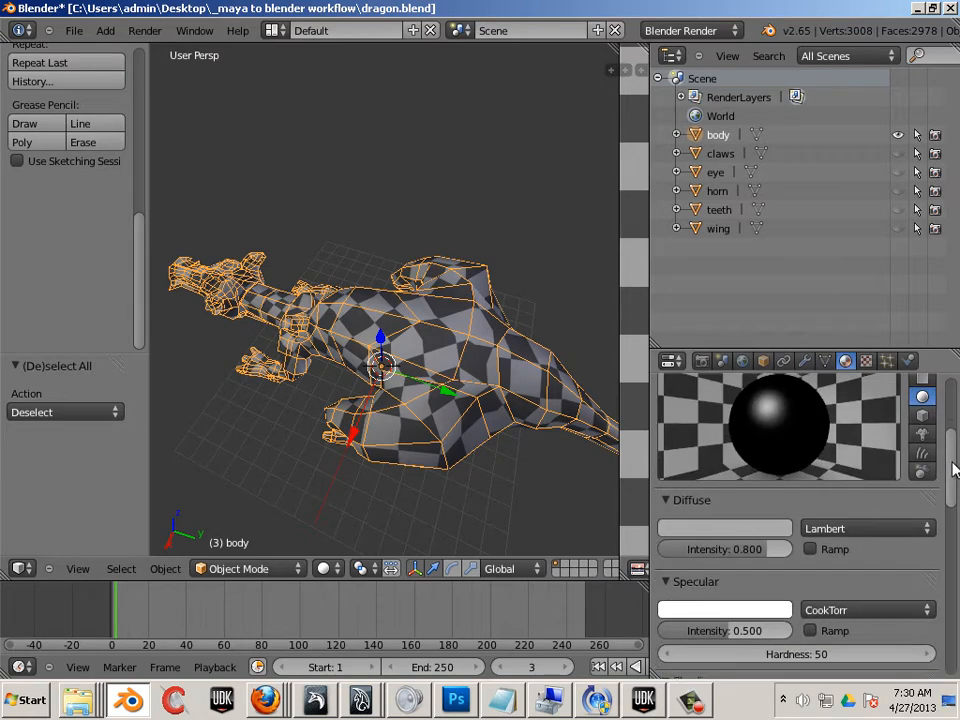
{"action": "left_click_drag", "start_coordinate": [953, 470], "coordinate": [953, 385]}
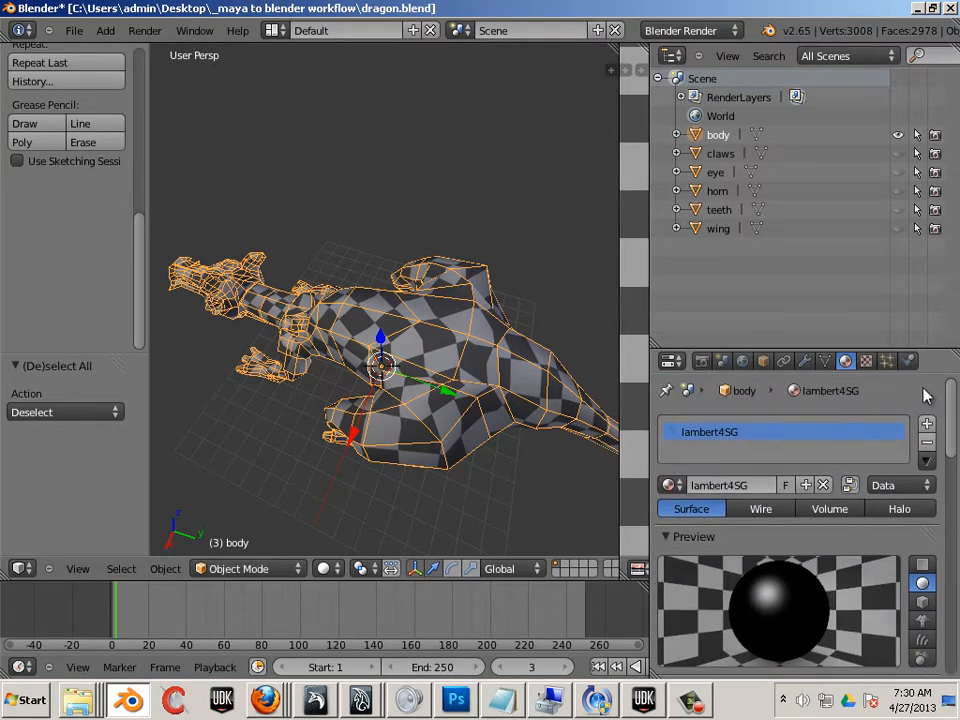
{"action": "left_click", "coordinate": [866, 360]}
{"action": "left_click", "coordinate": [731, 474]}
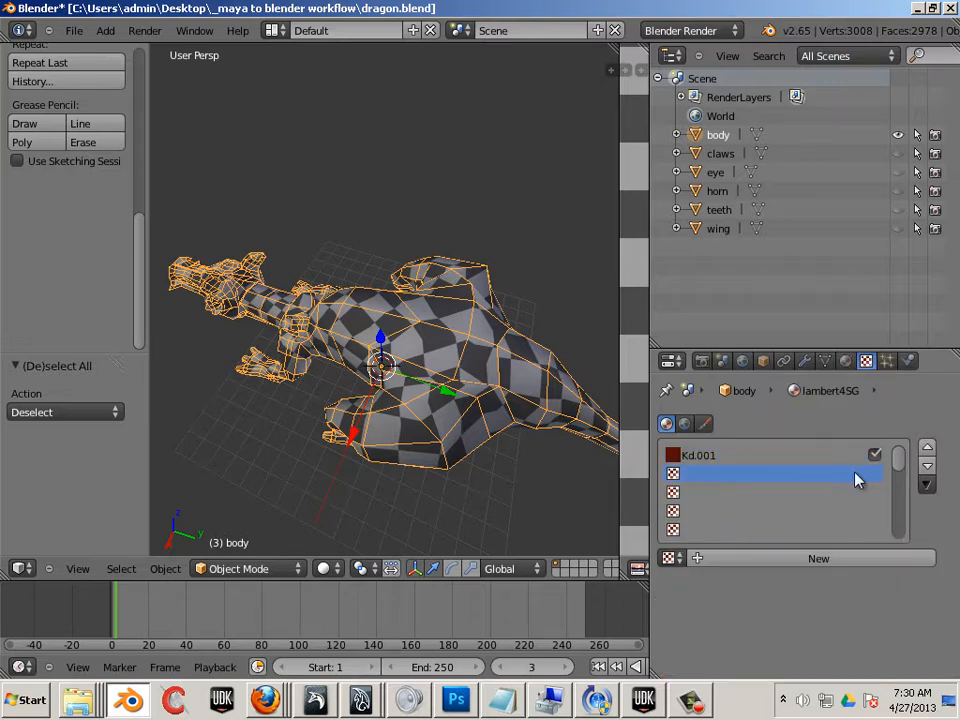
{"action": "left_click", "coordinate": [846, 362]}
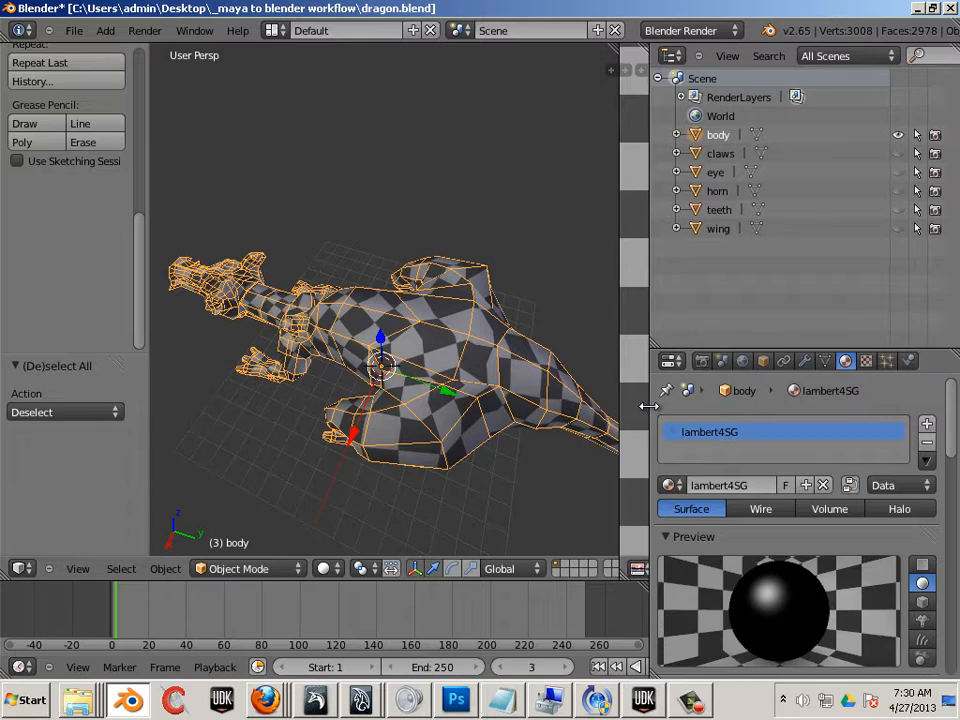
Step: Bring the checker image back into view by narrowing the properties area, and deselect the dragon body
{"action": "left_click_drag", "start_coordinate": [660, 405], "coordinate": [913, 405]}
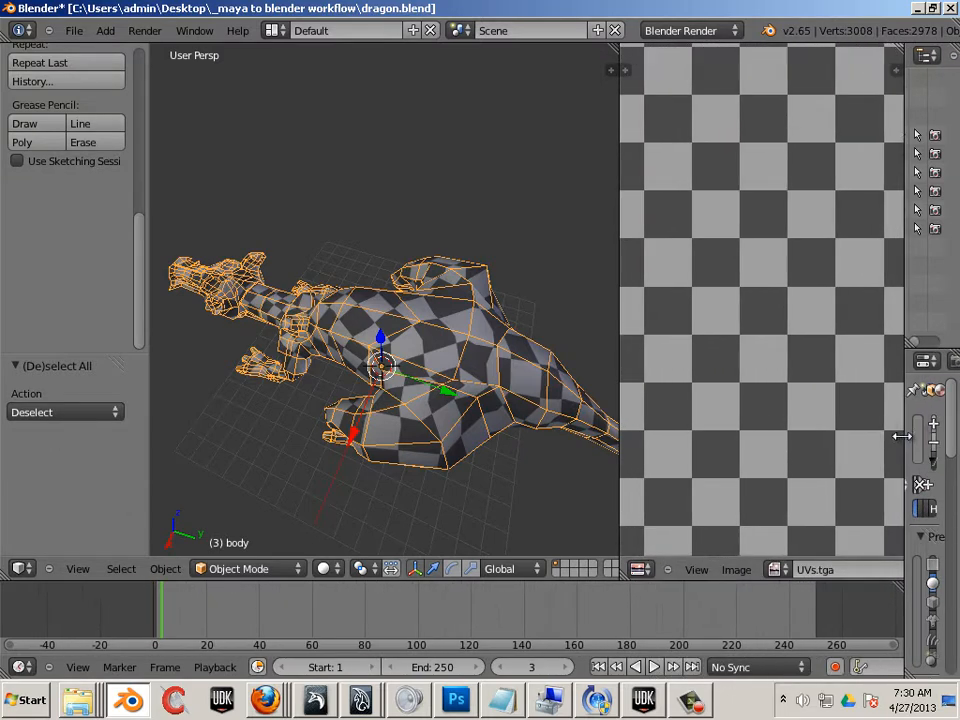
{"action": "left_click", "coordinate": [737, 570]}
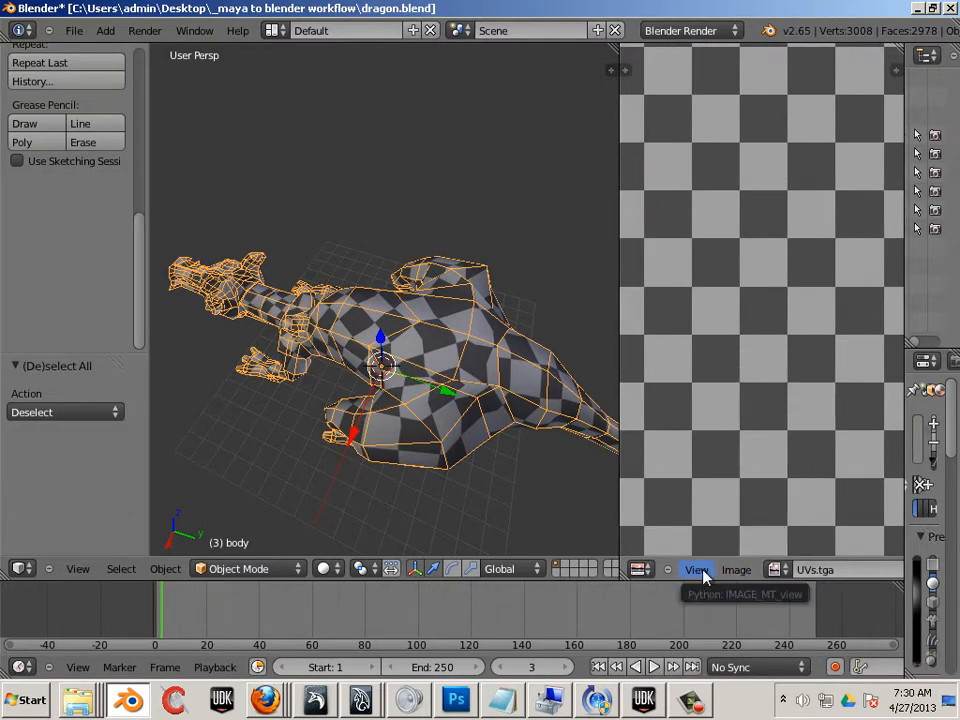
{"action": "left_click", "coordinate": [697, 570]}
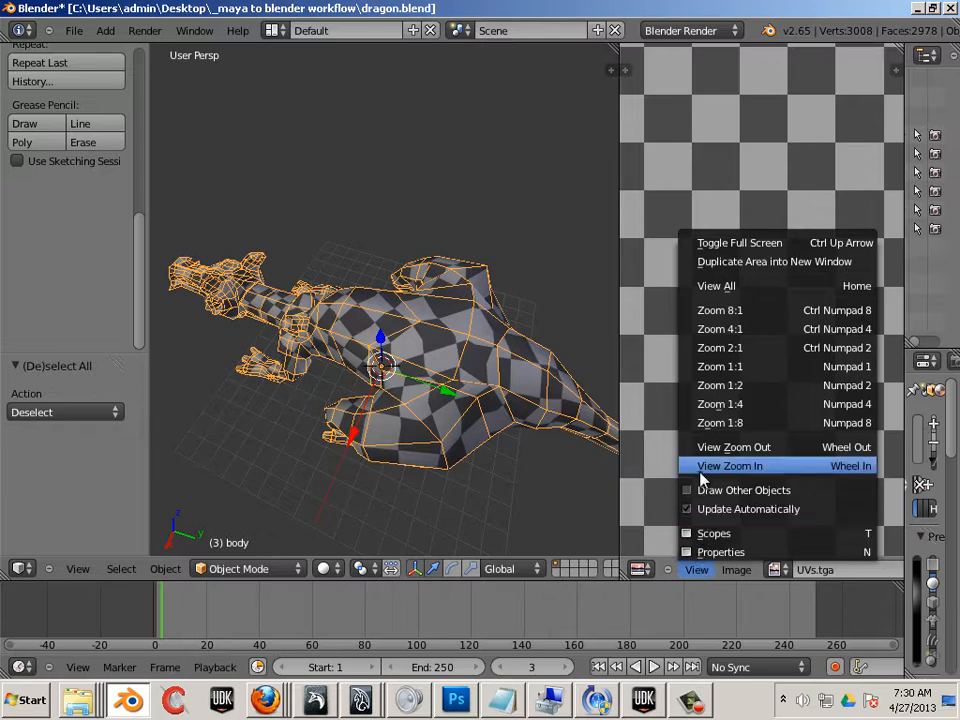
{"action": "key", "text": "a"}
{"action": "middle_click_drag", "start_coordinate": [295, 460], "coordinate": [294, 422]}
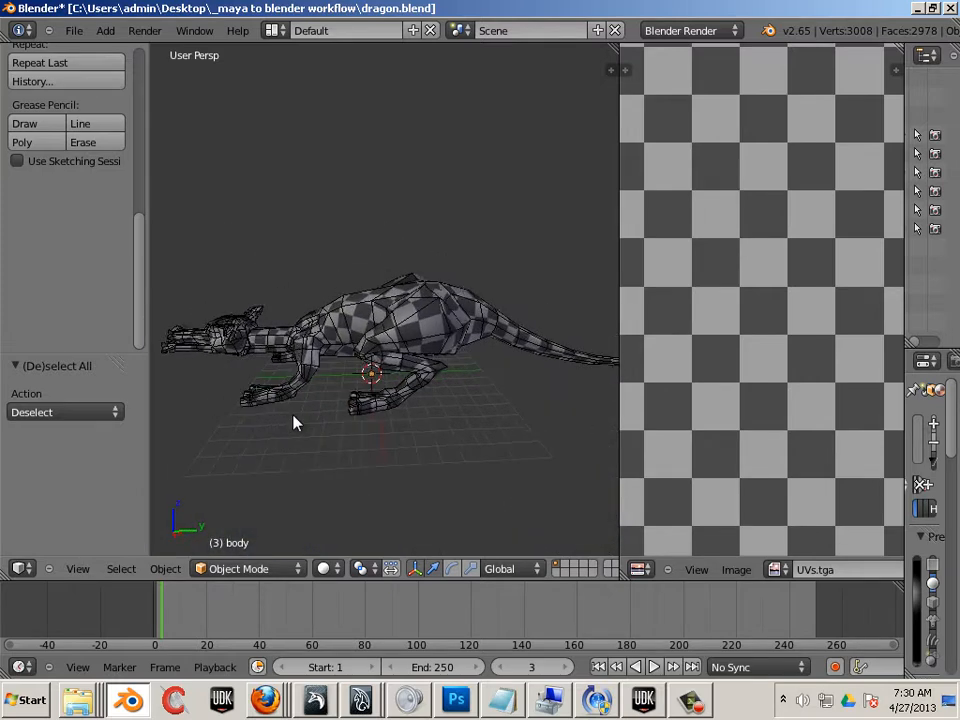
{"action": "scroll", "coordinate": [294, 422], "scroll_direction": "up", "scroll_amount": 5}
Step: Try the Faces, Verts and Frames duplication modes on the dragon body and reset duplication to None
{"action": "left_click_drag", "start_coordinate": [906, 405], "coordinate": [650, 400]}
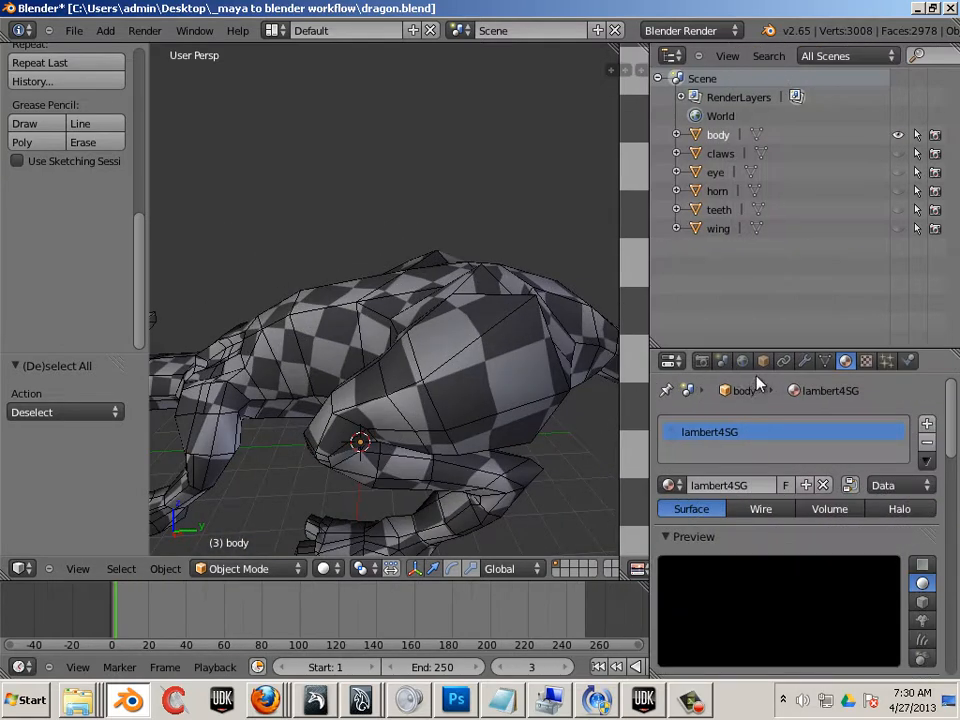
{"action": "left_click", "coordinate": [763, 361]}
{"action": "scroll", "coordinate": [750, 510], "scroll_direction": "down", "scroll_amount": 2}
{"action": "scroll", "coordinate": [750, 510], "scroll_direction": "down", "scroll_amount": 10}
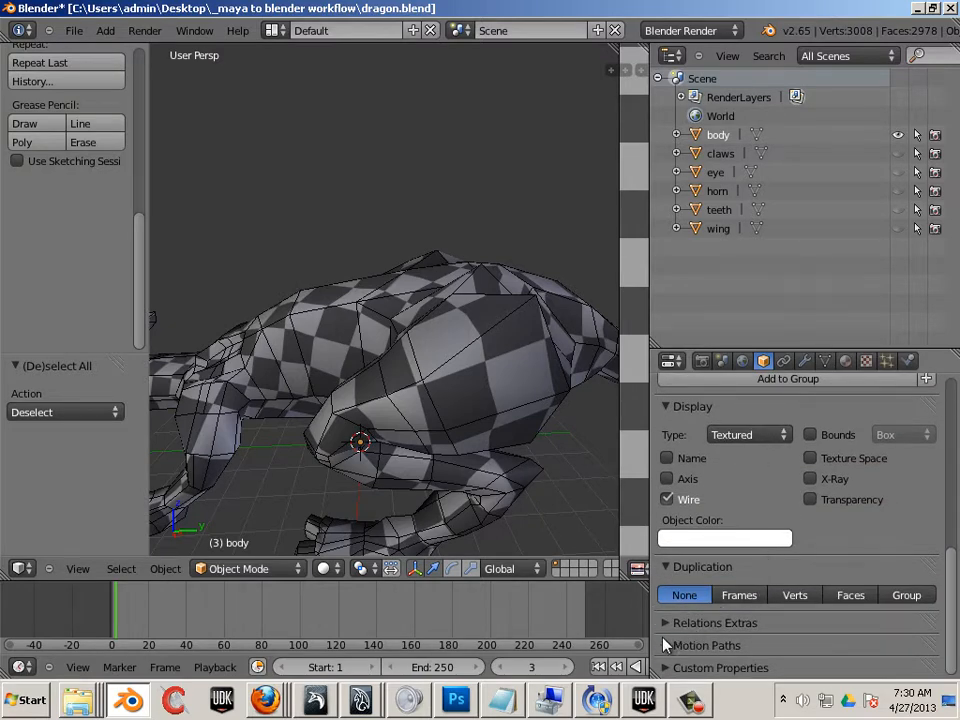
{"action": "left_click", "coordinate": [859, 602]}
{"action": "scroll", "coordinate": [865, 600], "scroll_direction": "down", "scroll_amount": 1}
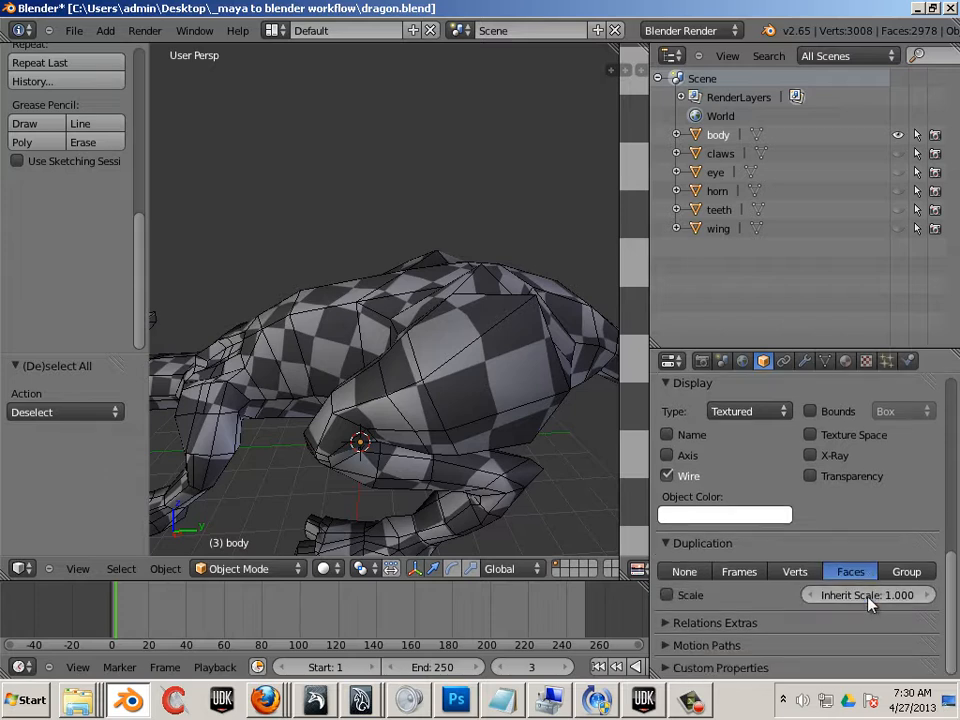
{"action": "left_click", "coordinate": [795, 572]}
{"action": "left_click", "coordinate": [739, 571]}
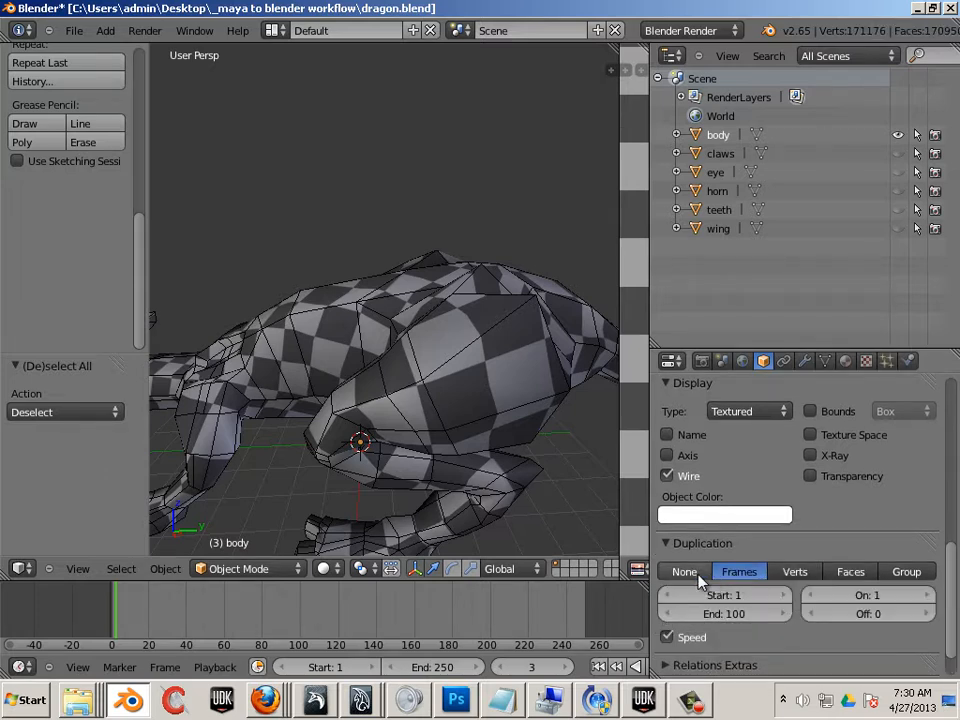
{"action": "scroll", "coordinate": [853, 606], "scroll_direction": "down", "scroll_amount": 2}
{"action": "left_click", "coordinate": [897, 533]}
{"action": "left_click", "coordinate": [684, 530]}
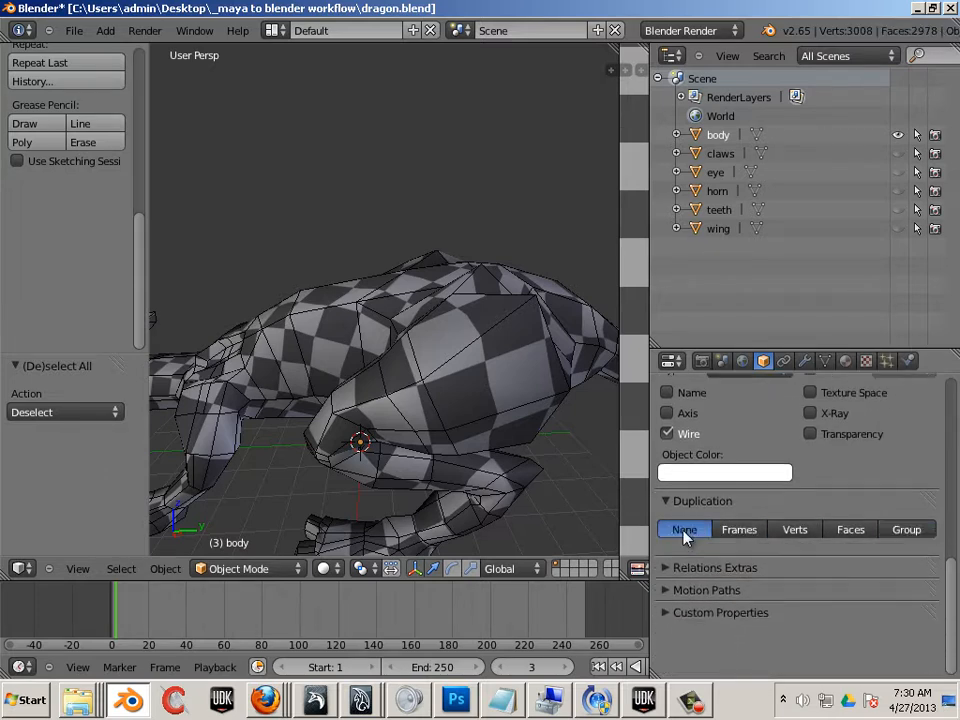
{"action": "scroll", "coordinate": [786, 497], "scroll_direction": "up", "scroll_amount": 5}
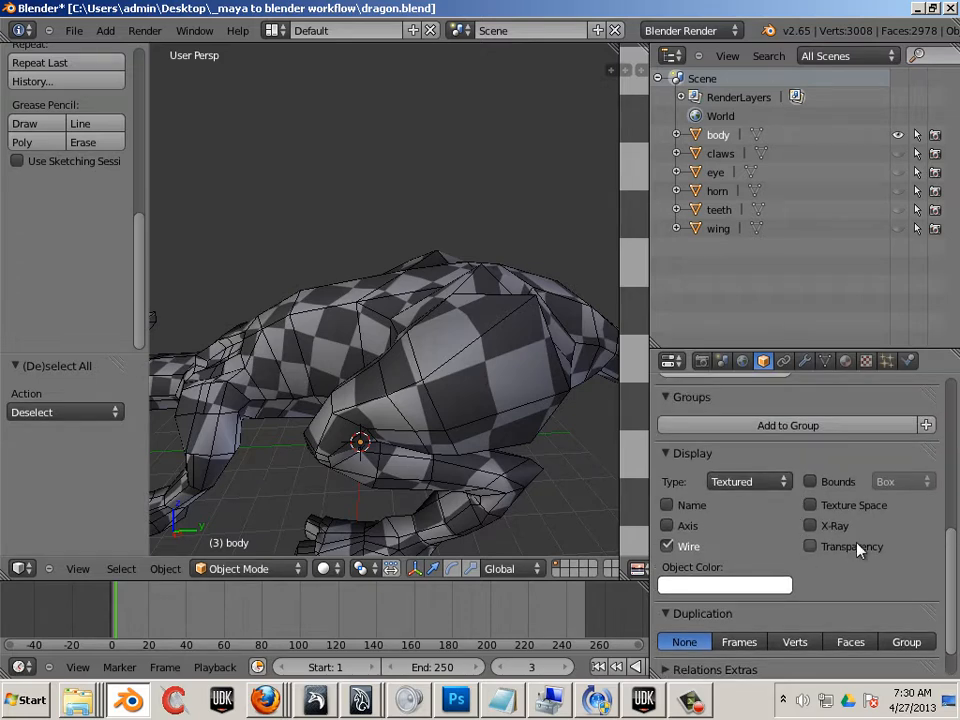
{"action": "scroll", "coordinate": [821, 544], "scroll_direction": "up", "scroll_amount": 9}
{"action": "scroll", "coordinate": [775, 535], "scroll_direction": "up", "scroll_amount": 8}
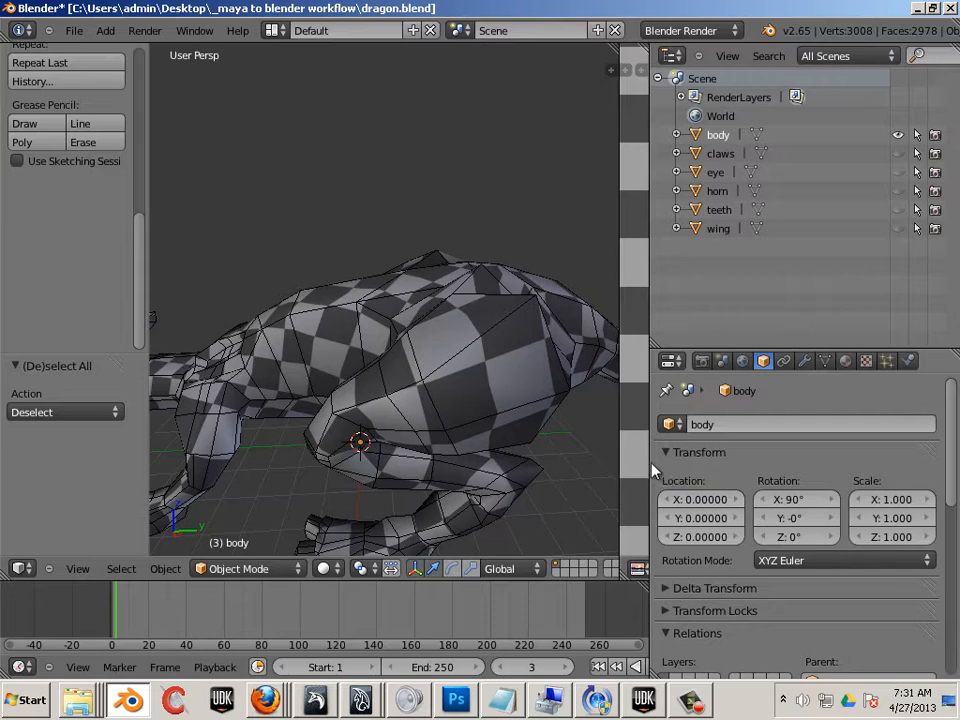
{"action": "left_click_drag", "start_coordinate": [649, 461], "coordinate": [934, 492]}
Step: Switch to Photoshop and place a vertical and a horizontal guide through the centre of UVs.tga
{"action": "scroll", "coordinate": [581, 493], "scroll_direction": "down", "scroll_amount": 10}
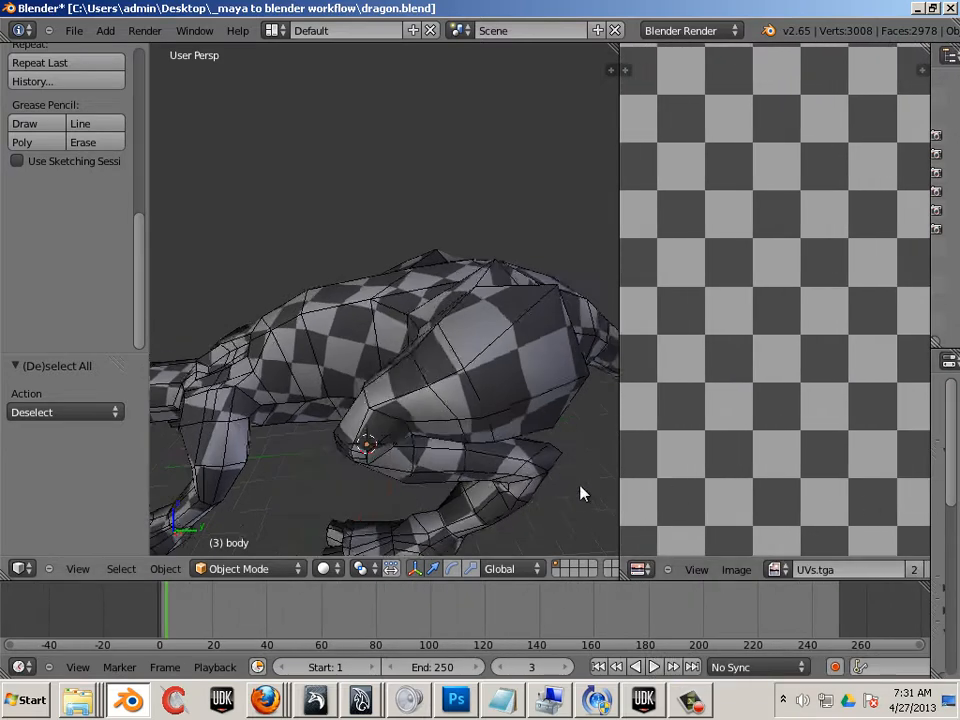
{"action": "right_click_drag", "start_coordinate": [478, 441], "coordinate": [540, 462], "text": "alt"}
{"action": "left_click_drag", "start_coordinate": [540, 462], "coordinate": [493, 435], "text": "alt"}
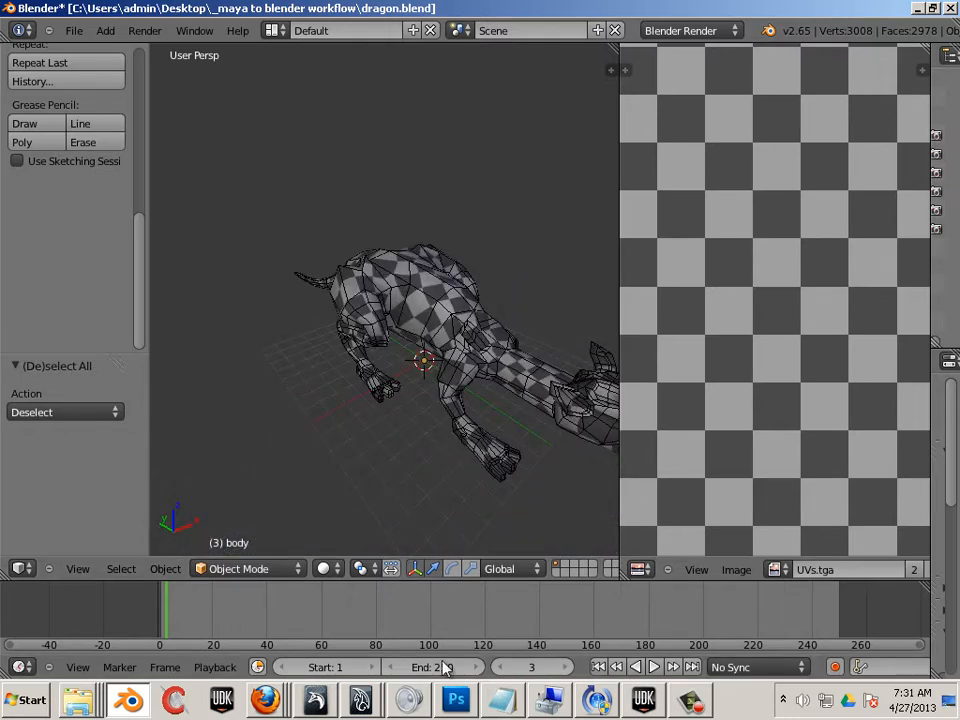
{"action": "left_click", "coordinate": [456, 700]}
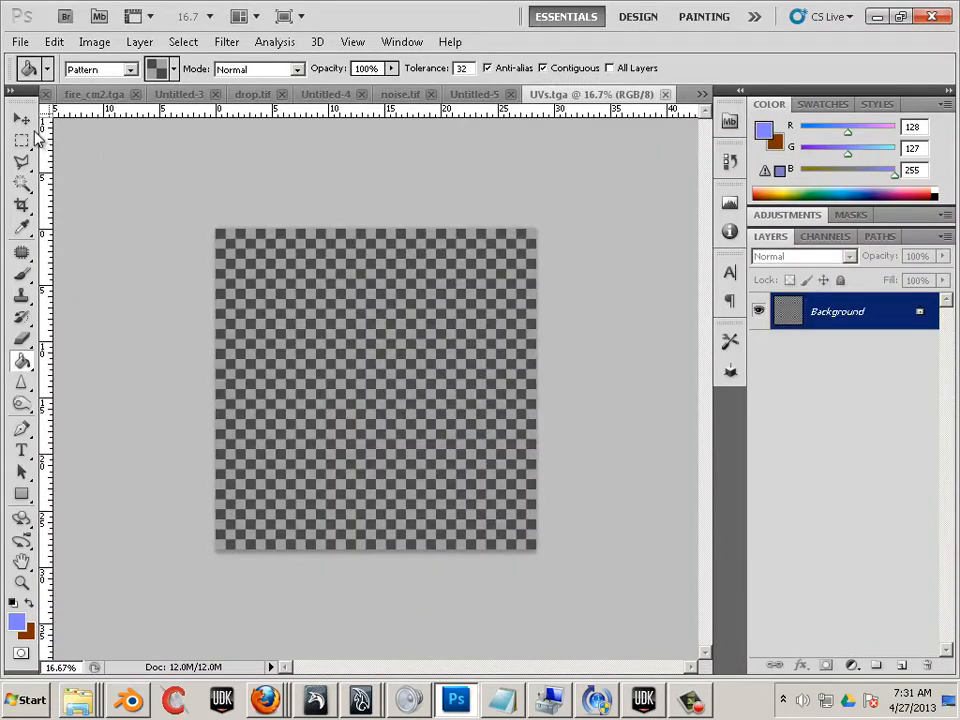
{"action": "left_click", "coordinate": [21, 119]}
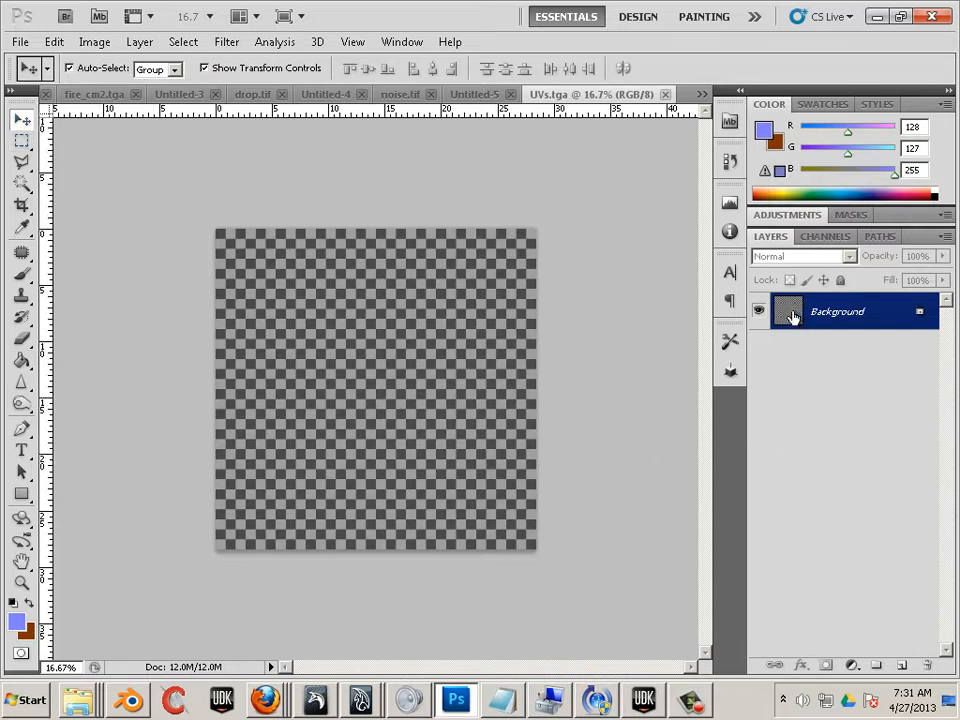
{"action": "left_click_drag", "start_coordinate": [52, 280], "coordinate": [376, 313]}
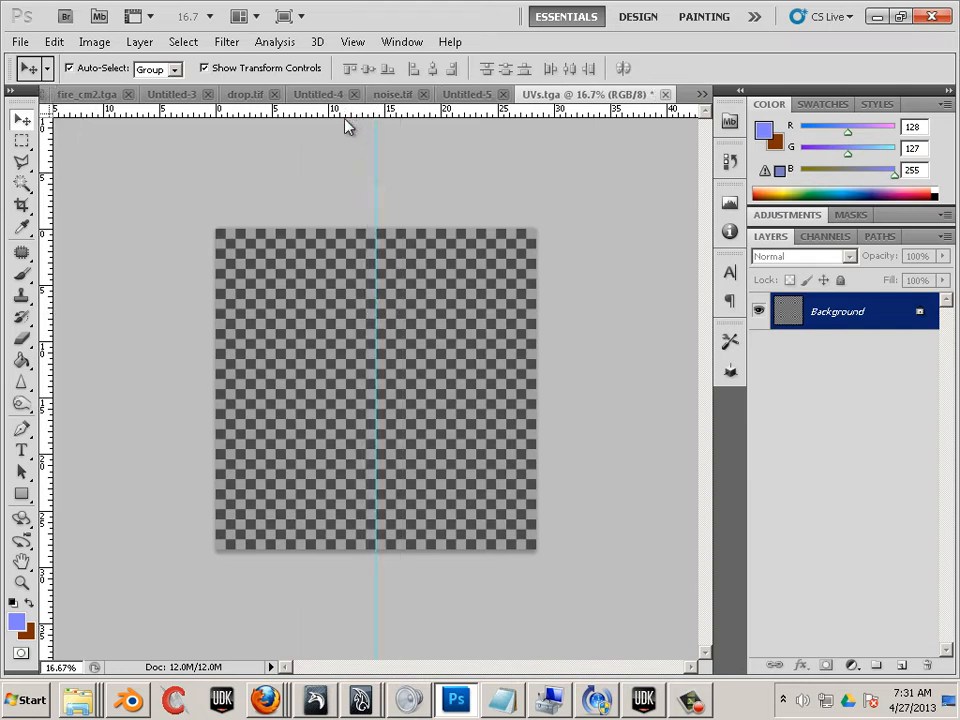
{"action": "left_click_drag", "start_coordinate": [345, 112], "coordinate": [357, 389]}
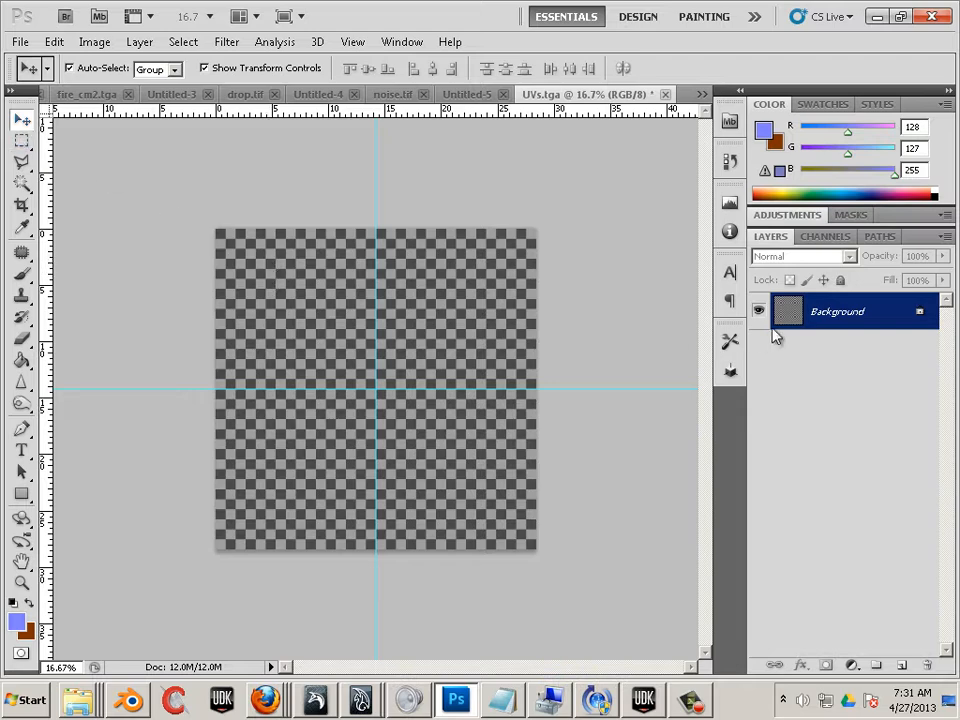
Step: Convert the Background into a regular layer and scale it proportionally to 50.15% within the canvas's upper-left quarter
{"action": "double_click", "coordinate": [887, 317]}
{"action": "left_click", "coordinate": [650, 221]}
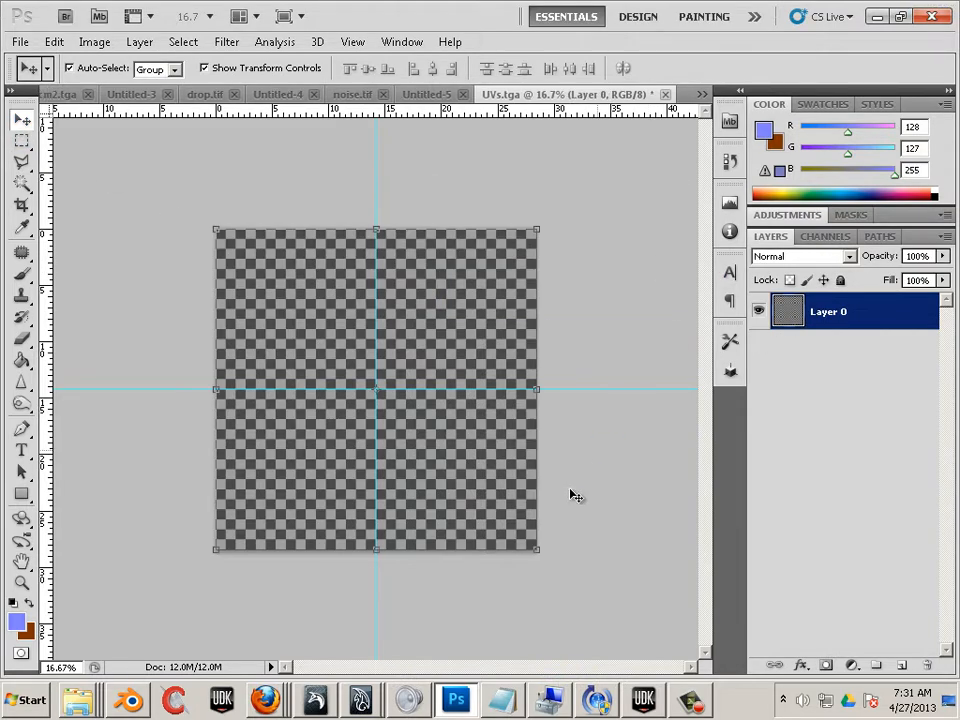
{"action": "left_click_drag", "start_coordinate": [537, 551], "coordinate": [366, 400], "text": "shift"}
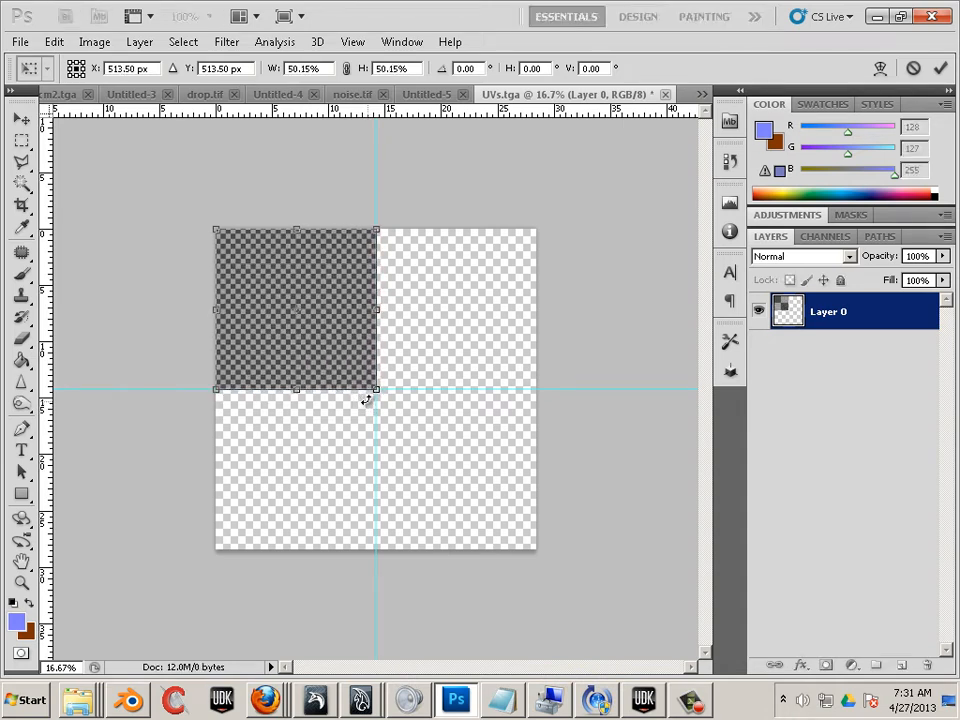
{"action": "left_click", "coordinate": [14, 119]}
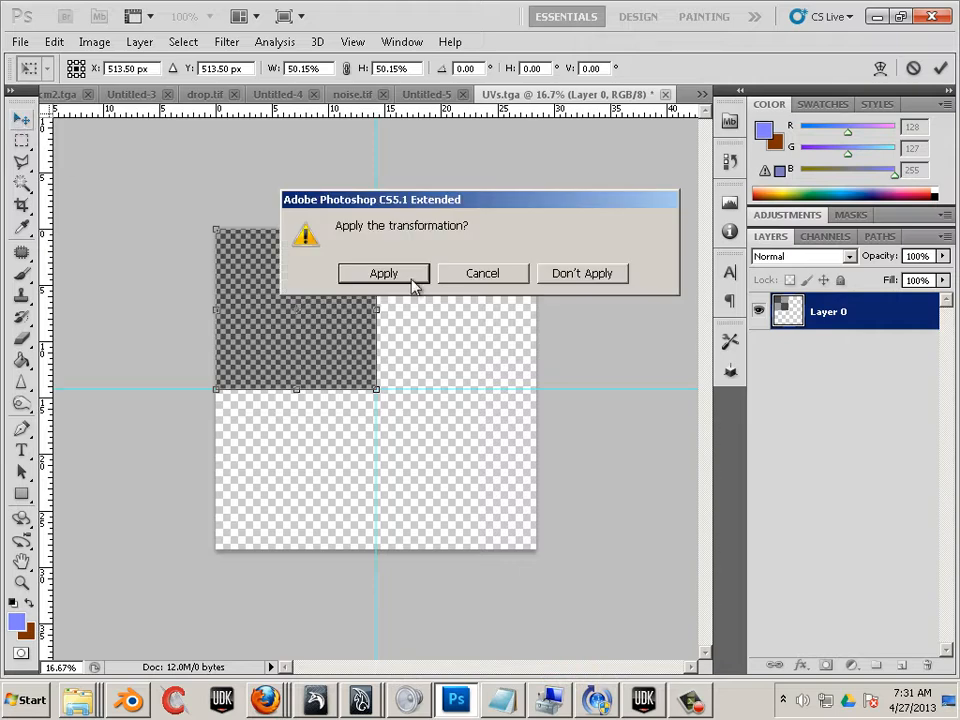
{"action": "left_click", "coordinate": [409, 281]}
{"action": "key", "text": "ctrl+plus"}
{"action": "key", "text": "ctrl+plus"}
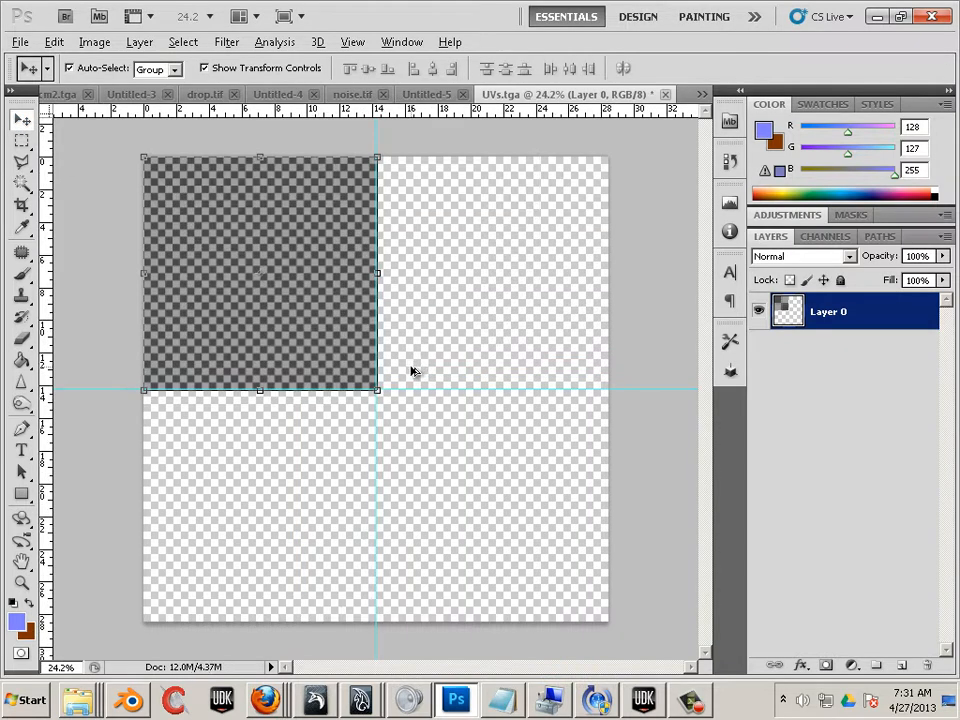
Step: Scale the checker layer to 99.71% to fit the guides exactly, and duplicate it into the three empty quarters of the canvas
{"action": "scroll", "coordinate": [367, 400], "scroll_direction": "up", "scroll_amount": 3, "text": "alt"}
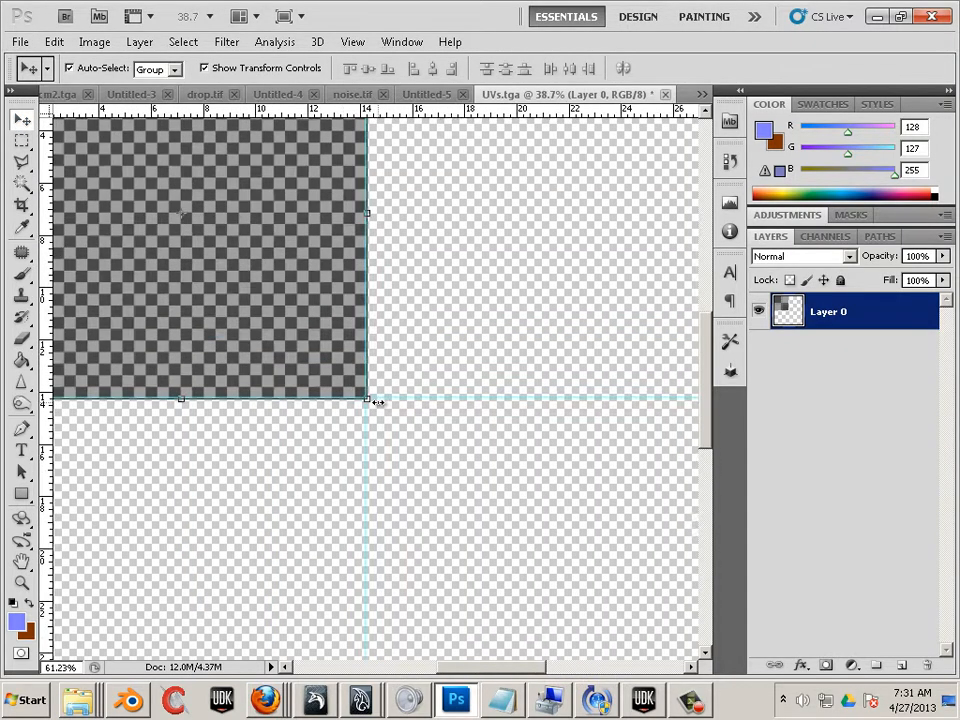
{"action": "left_click_drag", "start_coordinate": [362, 397], "coordinate": [360, 396]}
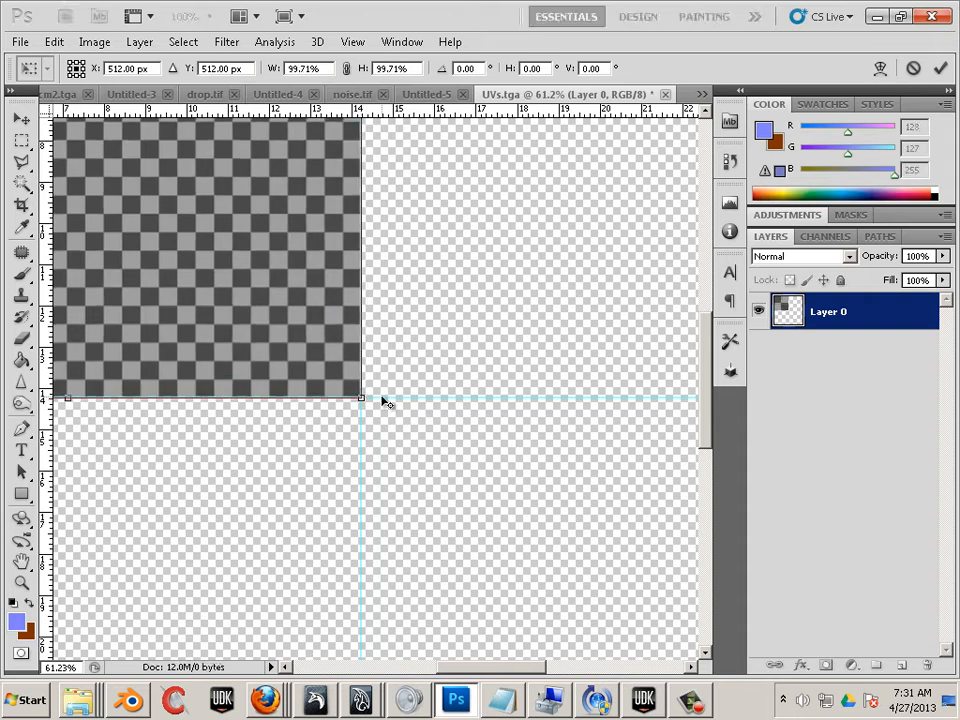
{"action": "scroll", "coordinate": [360, 396], "scroll_direction": "down", "scroll_amount": 3, "text": "alt"}
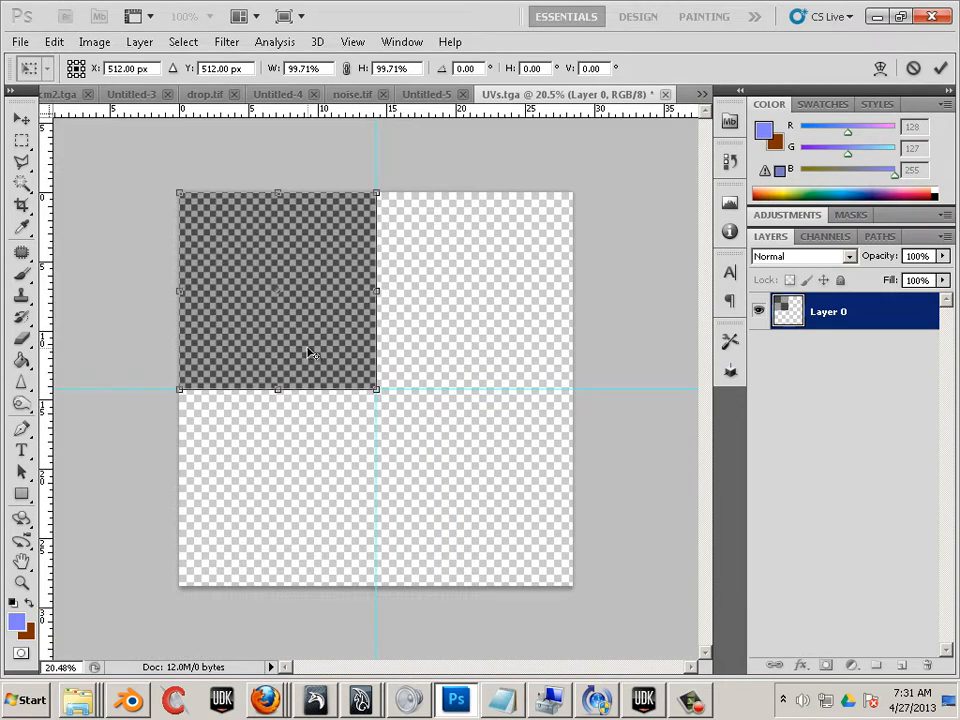
{"action": "left_click", "coordinate": [21, 120]}
{"action": "left_click", "coordinate": [380, 274]}
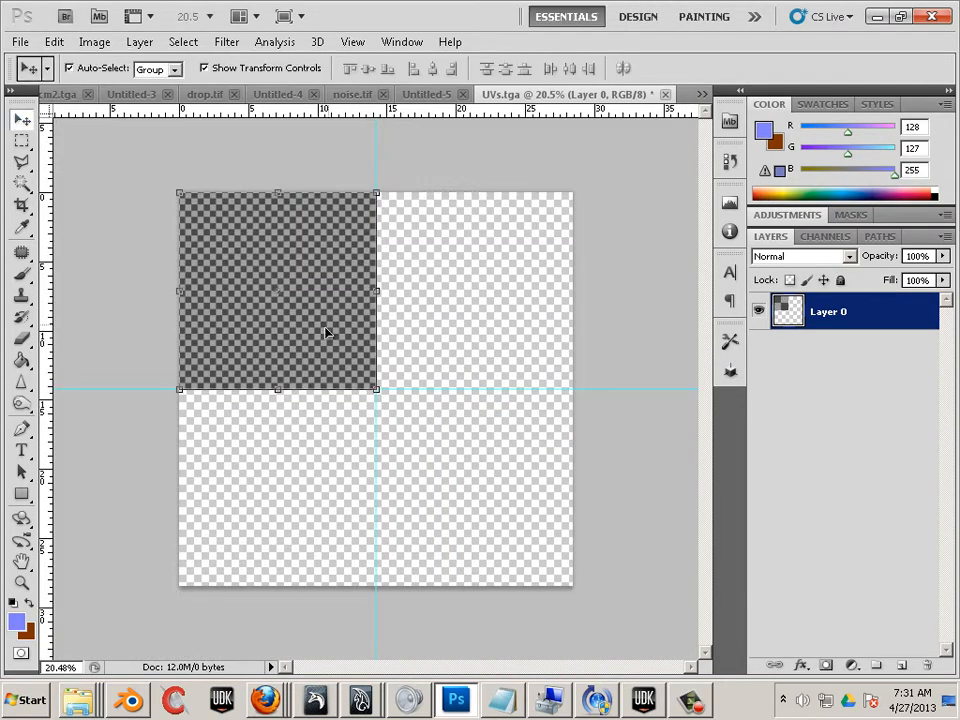
{"action": "left_click_drag", "start_coordinate": [311, 345], "coordinate": [282, 530], "text": "alt"}
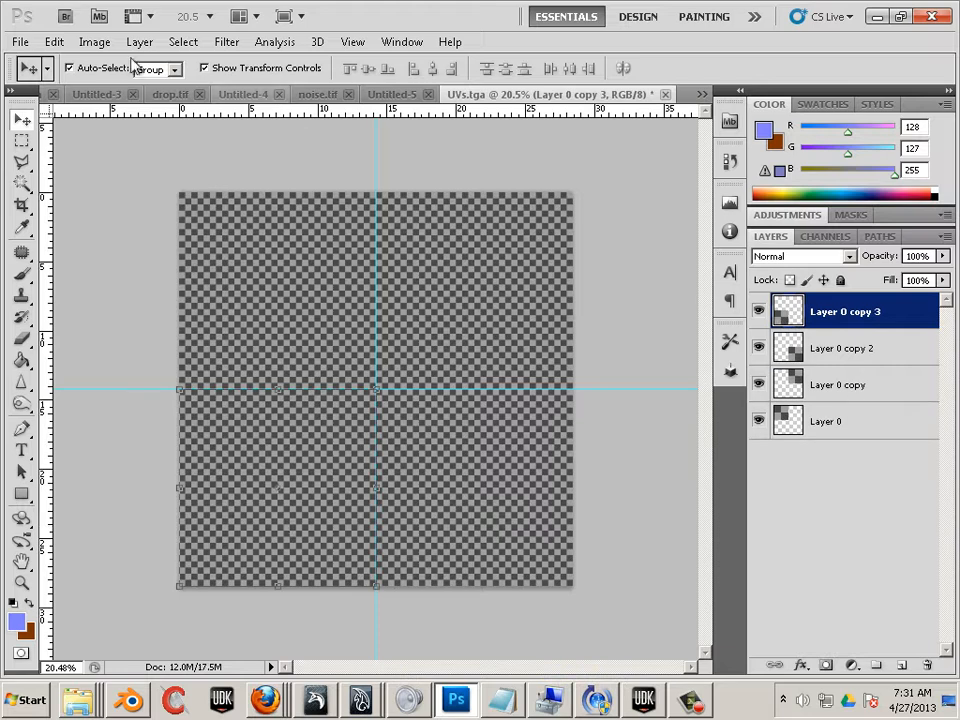
Step: Save the tiled checker as a Targa file over the existing UVs.tga at 24 bits/pixel
{"action": "left_click", "coordinate": [20, 42]}
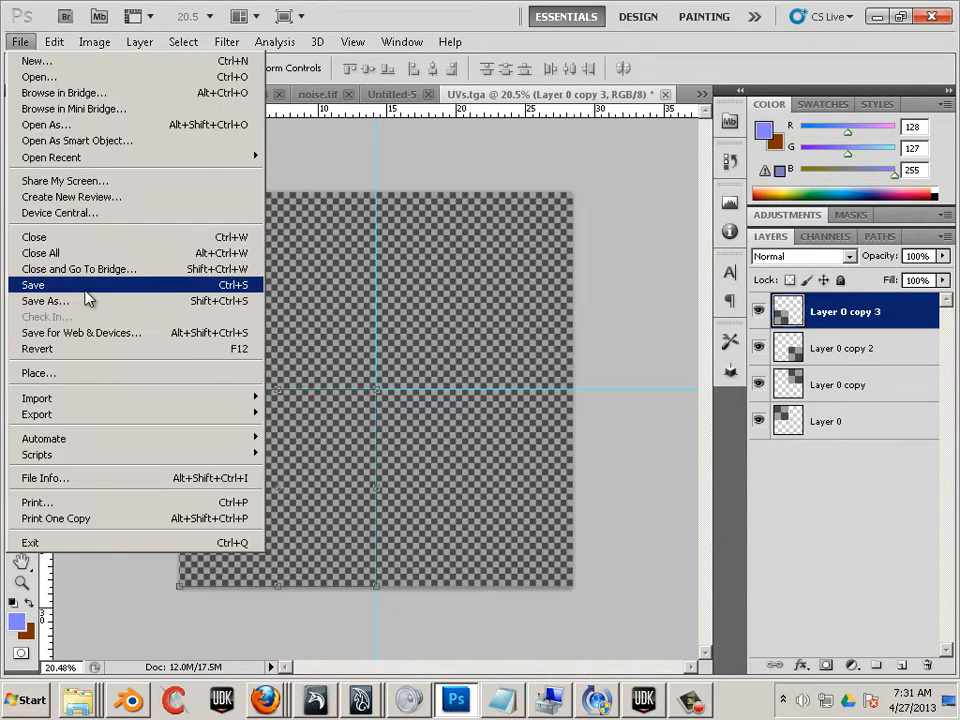
{"action": "left_click", "coordinate": [82, 293]}
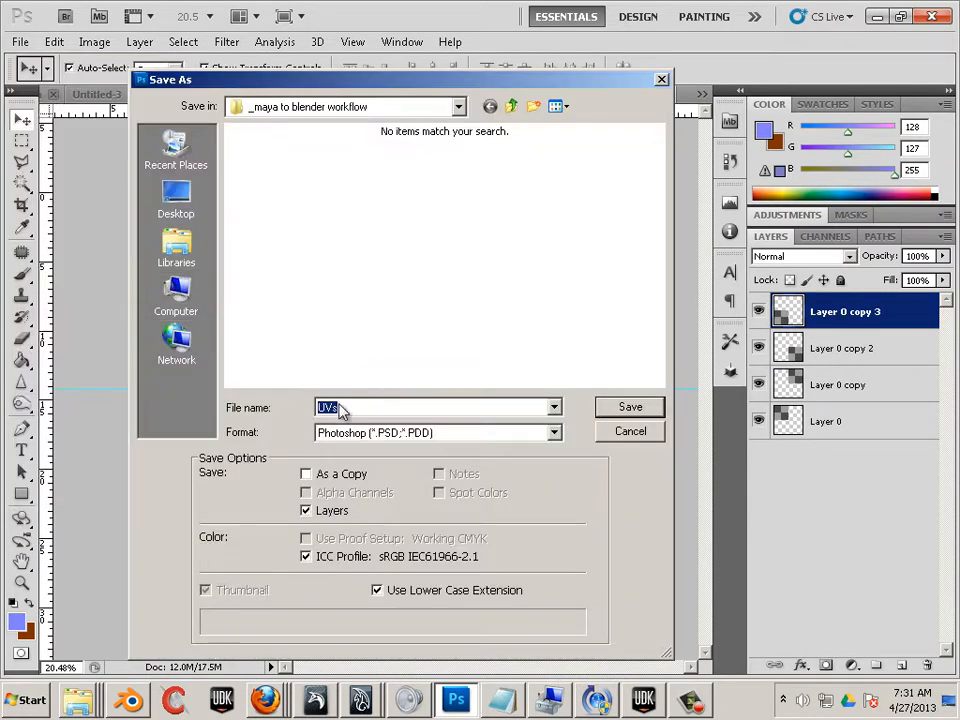
{"action": "left_click", "coordinate": [497, 433]}
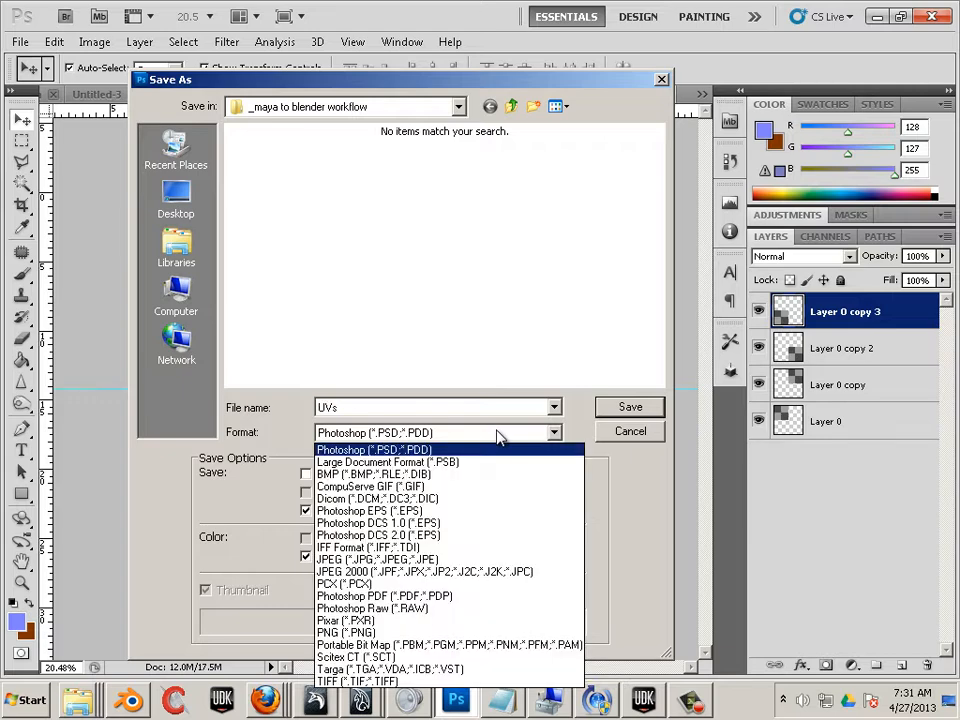
{"action": "left_click", "coordinate": [380, 669]}
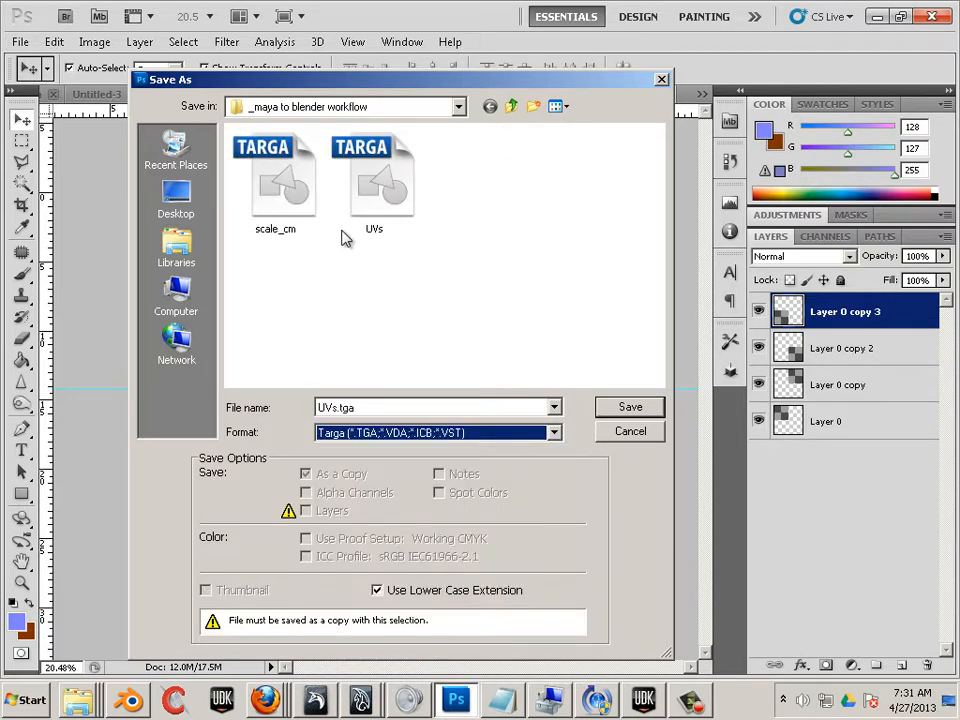
{"action": "left_click", "coordinate": [351, 197]}
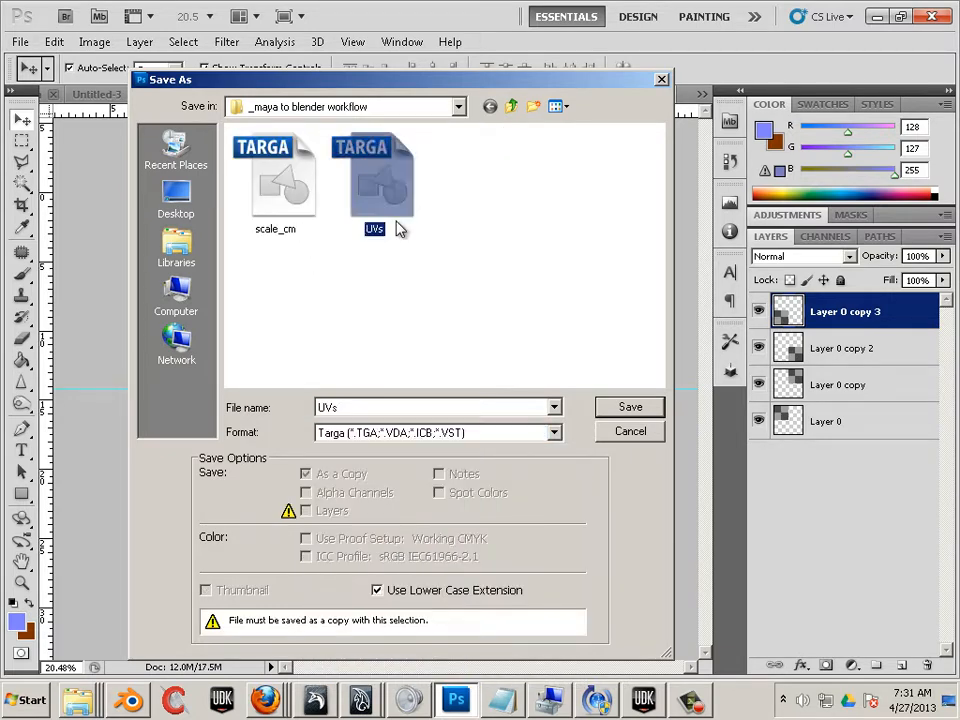
{"action": "left_click", "coordinate": [621, 408]}
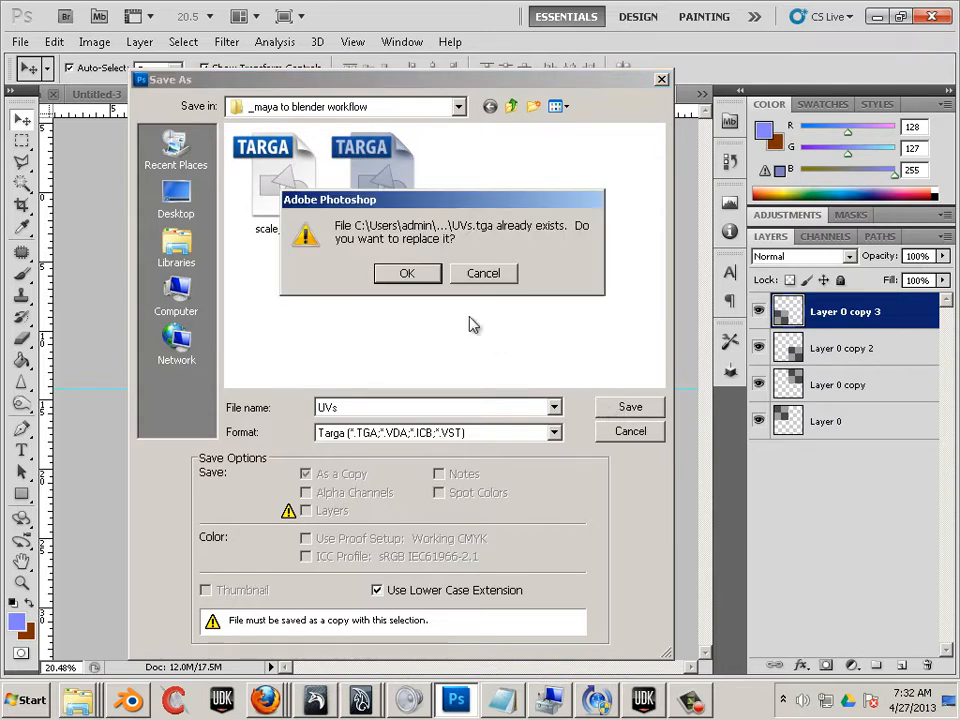
{"action": "left_click", "coordinate": [410, 274]}
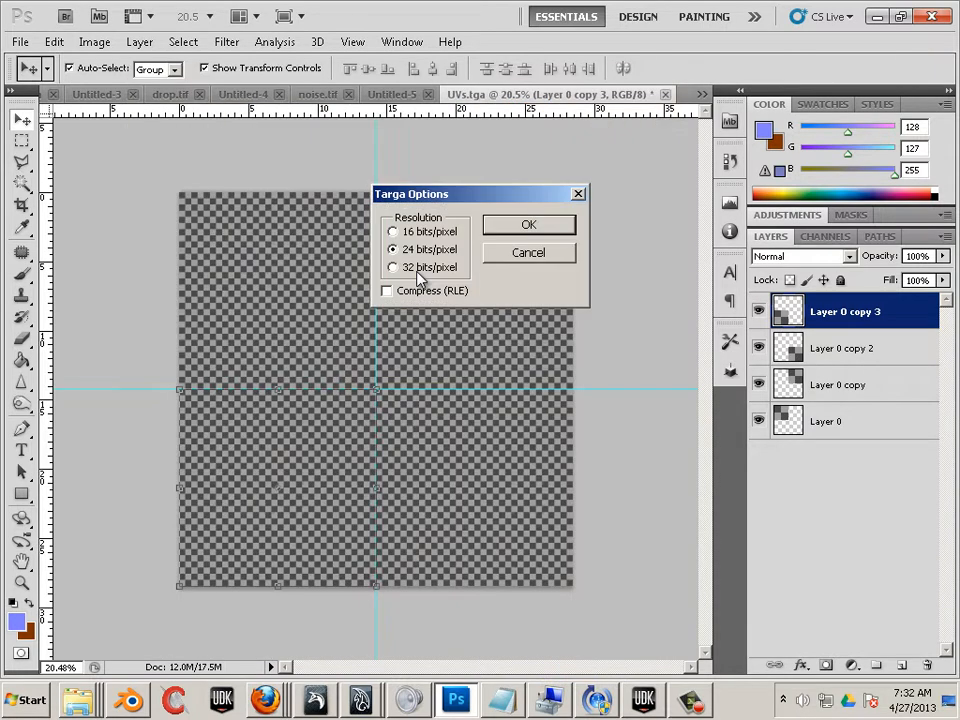
{"action": "left_click", "coordinate": [553, 227]}
Step: Switch to Blender and reload the UVs.tga image
{"action": "left_click", "coordinate": [128, 700]}
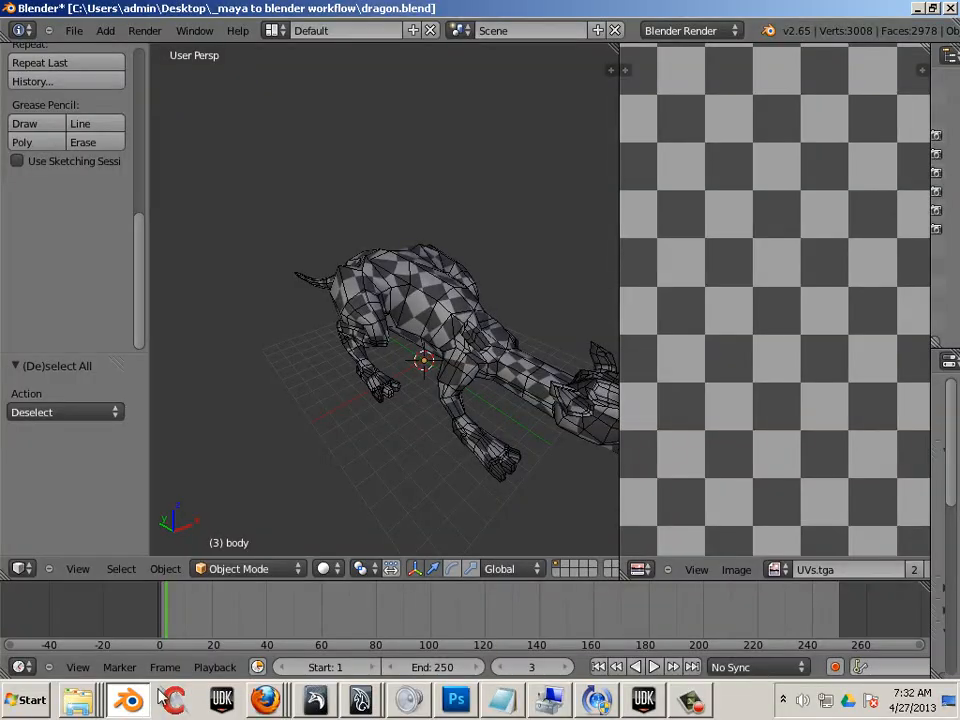
{"action": "left_click", "coordinate": [737, 569]}
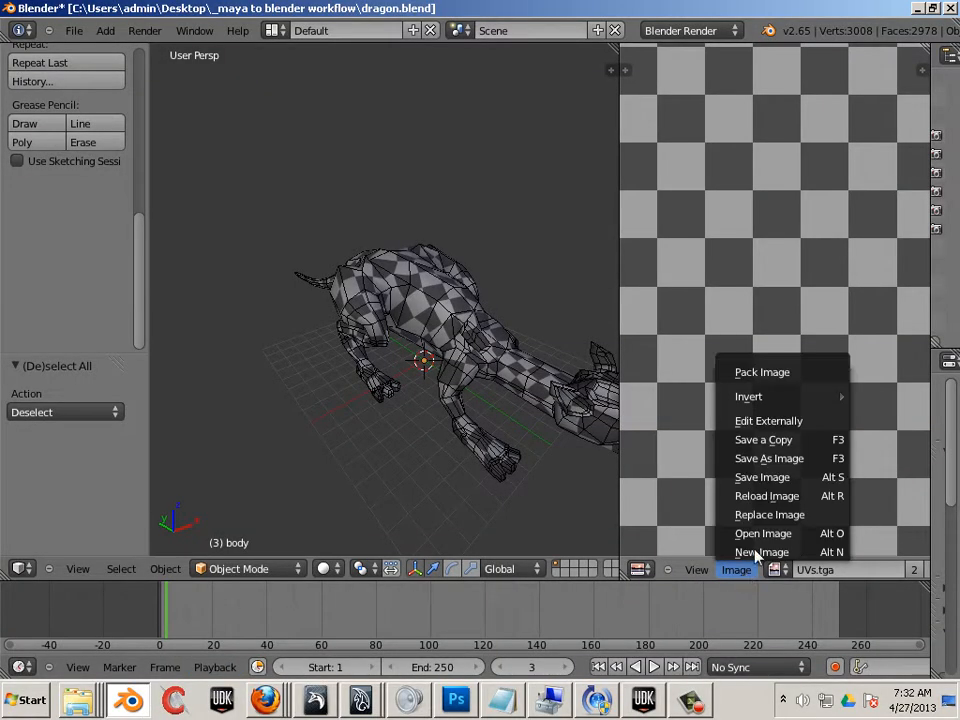
{"action": "left_click", "coordinate": [745, 497]}
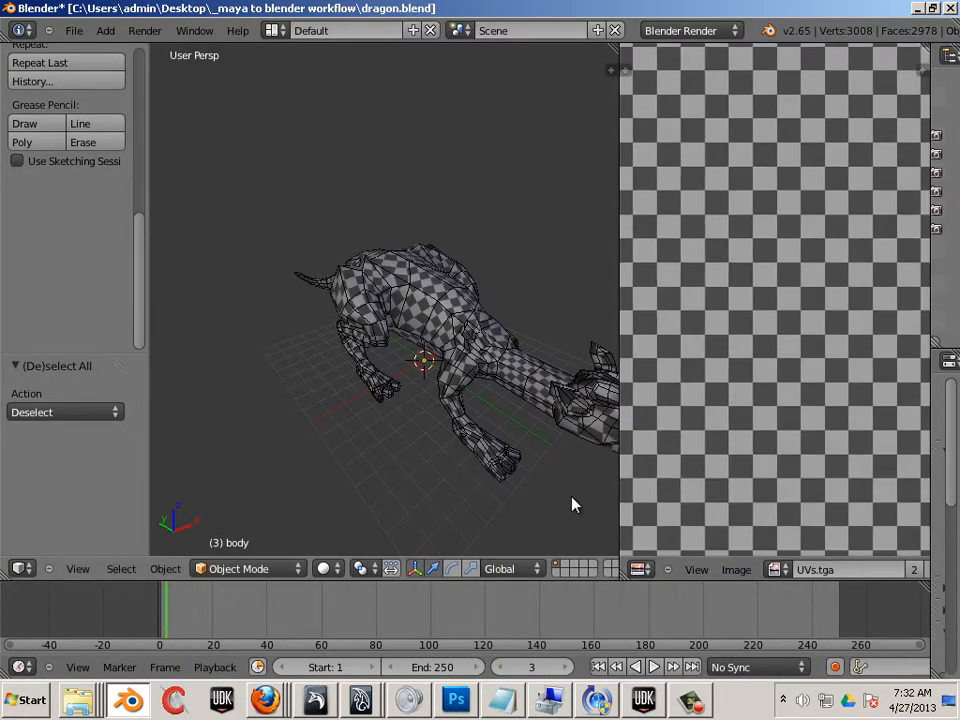
Step: Select the dragon body, enlarge the image editor and, in Edit Mode, select a leg edge to locate it in the UV layout
{"action": "middle_click_drag", "start_coordinate": [542, 486], "coordinate": [427, 424]}
{"action": "right_click", "coordinate": [364, 437]}
{"action": "scroll", "coordinate": [427, 424], "scroll_direction": "up", "scroll_amount": 3}
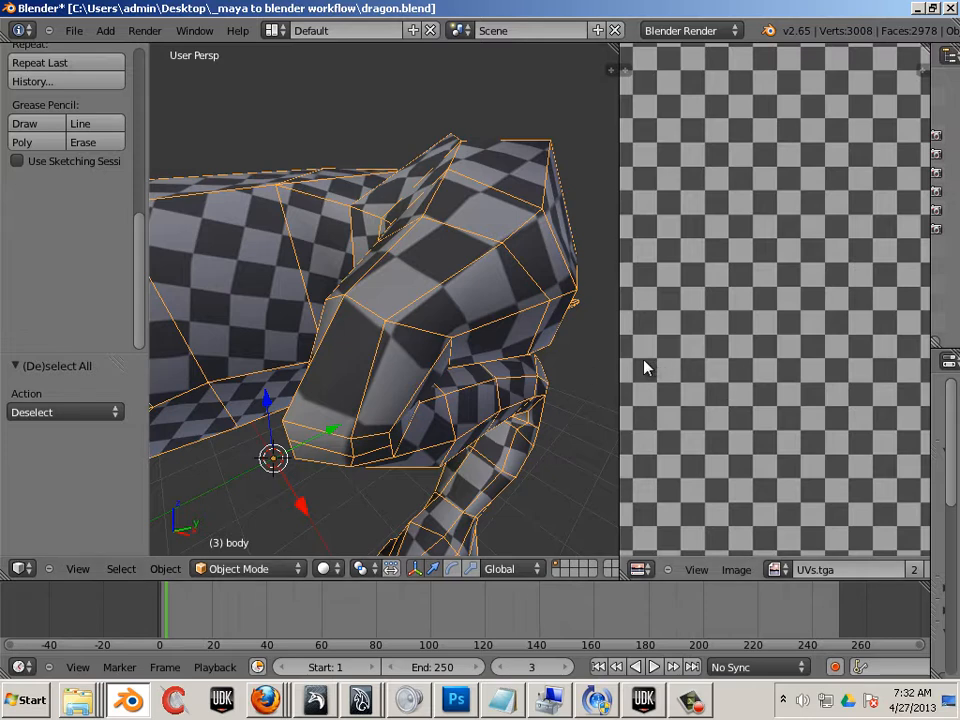
{"action": "left_click_drag", "start_coordinate": [623, 373], "coordinate": [397, 336]}
{"action": "scroll", "coordinate": [591, 414], "scroll_direction": "down", "scroll_amount": 5}
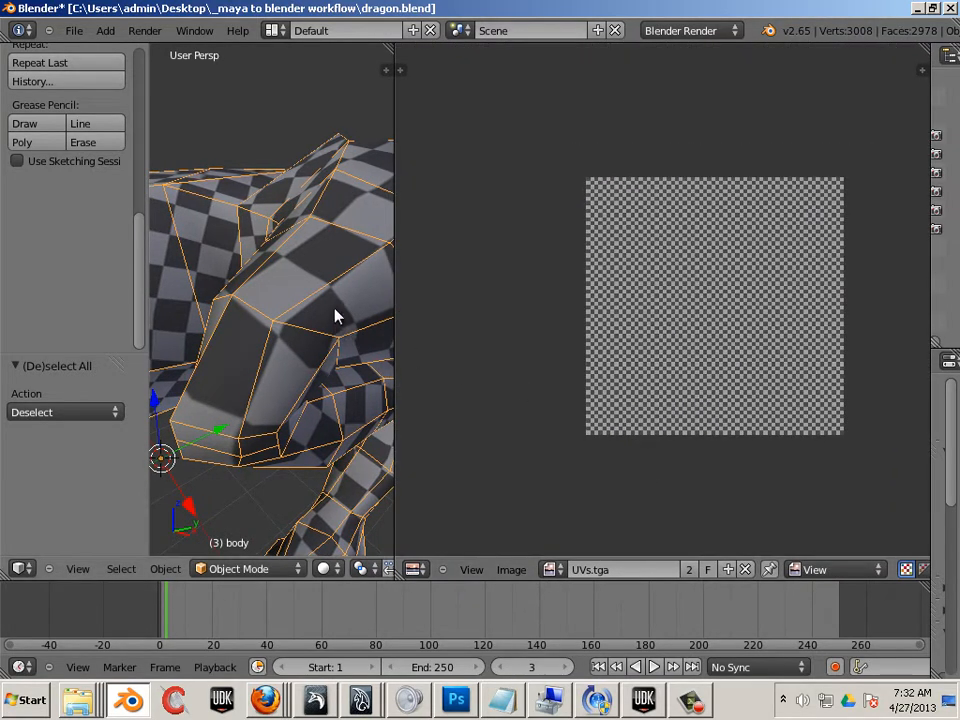
{"action": "key", "text": "Tab"}
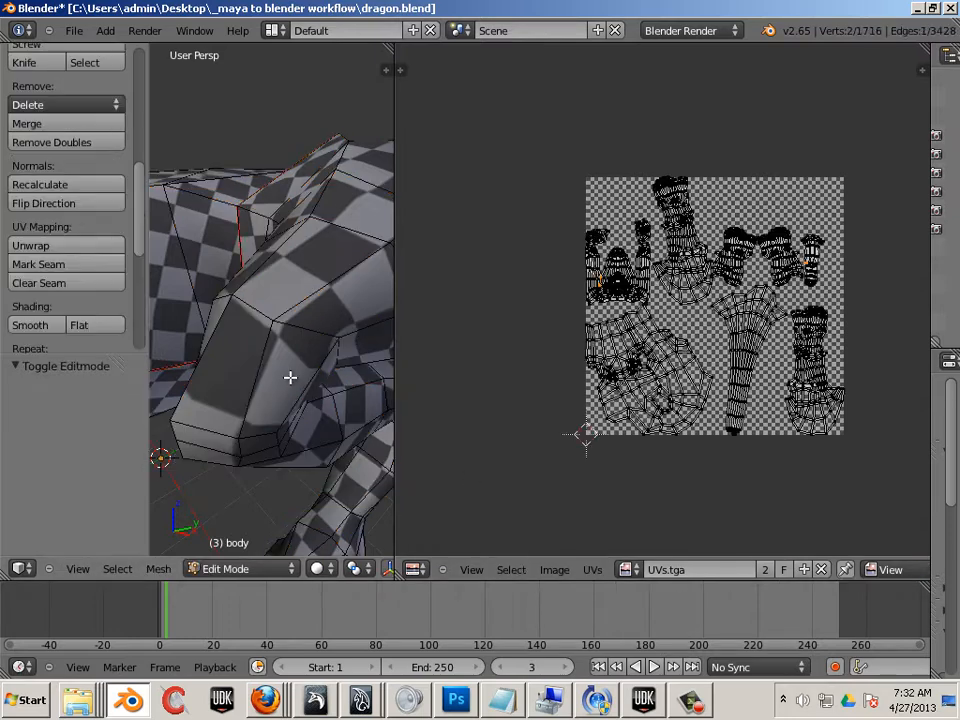
{"action": "right_click", "coordinate": [300, 426]}
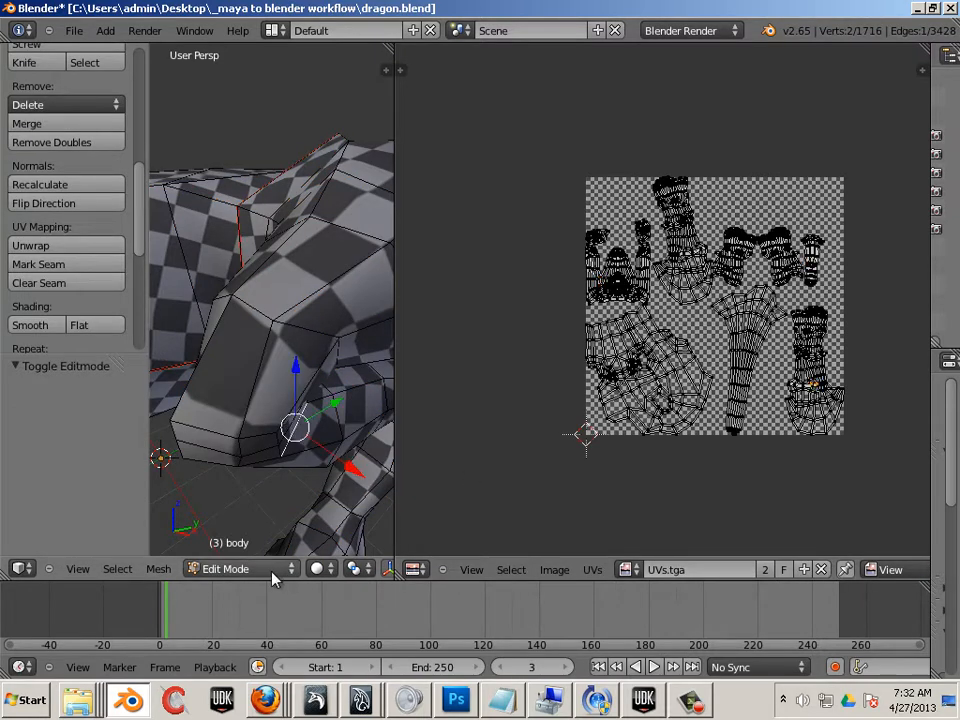
Step: Return to Object Mode, enlarge the 3D view and deselect the body to examine the checker along its flank and tail
{"action": "left_click", "coordinate": [265, 569]}
{"action": "left_click", "coordinate": [240, 551]}
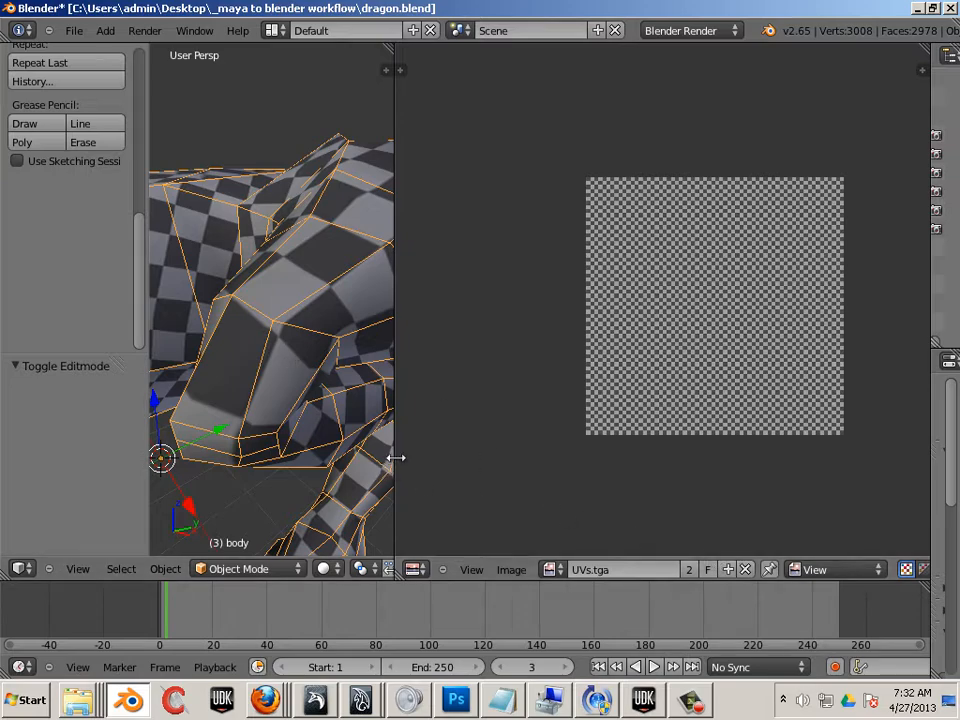
{"action": "left_click_drag", "start_coordinate": [394, 456], "coordinate": [668, 477]}
{"action": "middle_click_drag", "start_coordinate": [640, 477], "coordinate": [350, 393]}
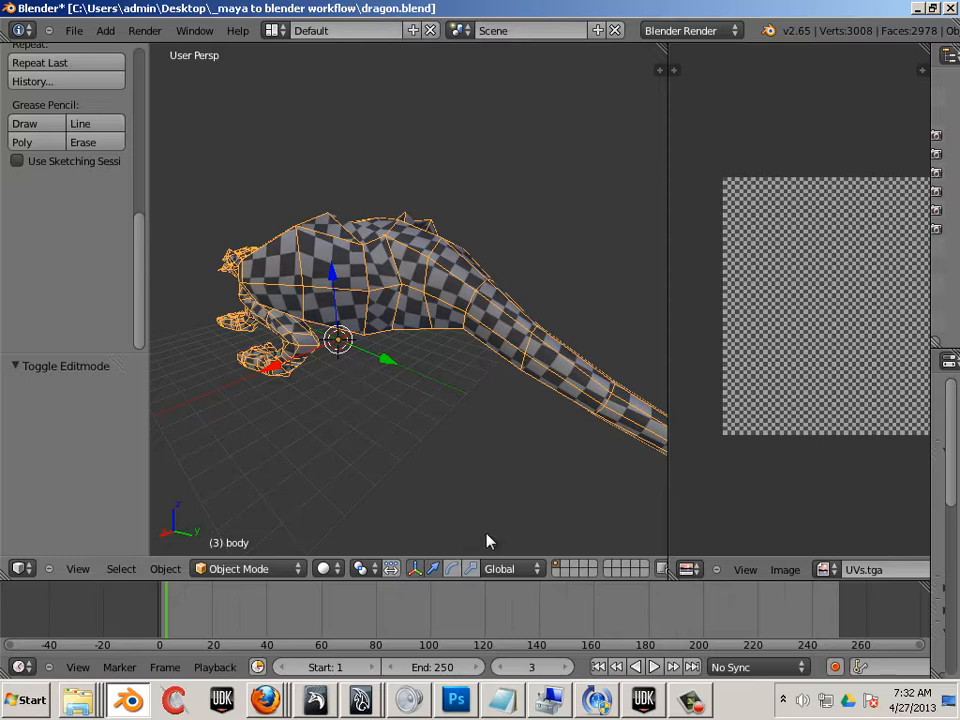
{"action": "key", "text": "a"}
{"action": "middle_click_drag", "start_coordinate": [420, 432], "coordinate": [356, 553]}
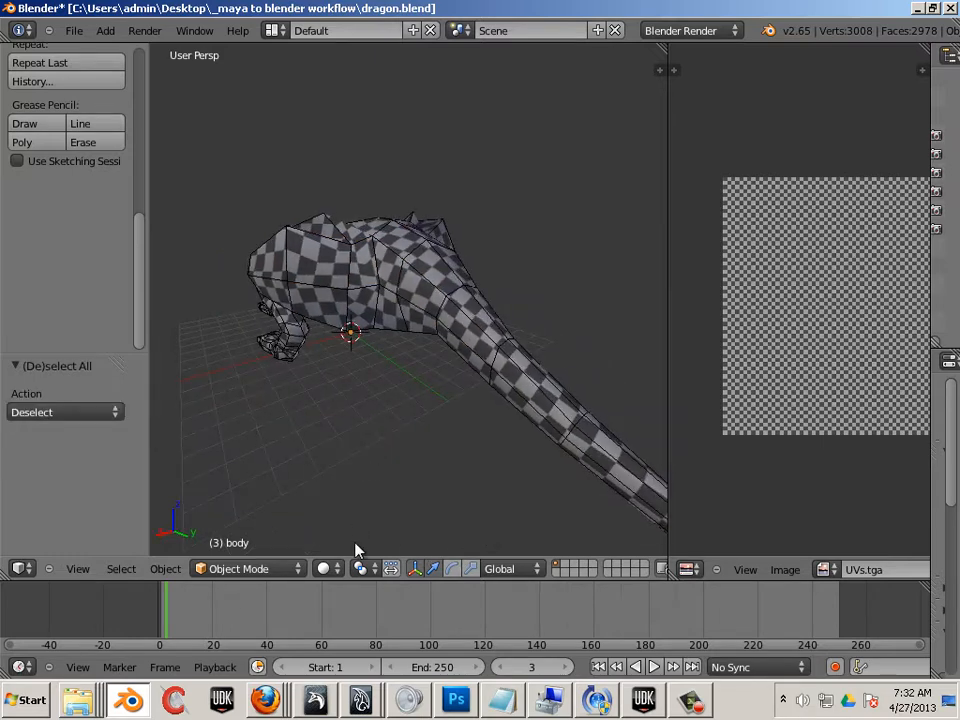
Step: Enter Edit Mode on the dragon body, clear the mesh selection and select an edge on the stretched front of the leg
{"action": "left_click", "coordinate": [272, 569]}
{"action": "left_click", "coordinate": [235, 531]}
{"action": "key", "text": "a"}
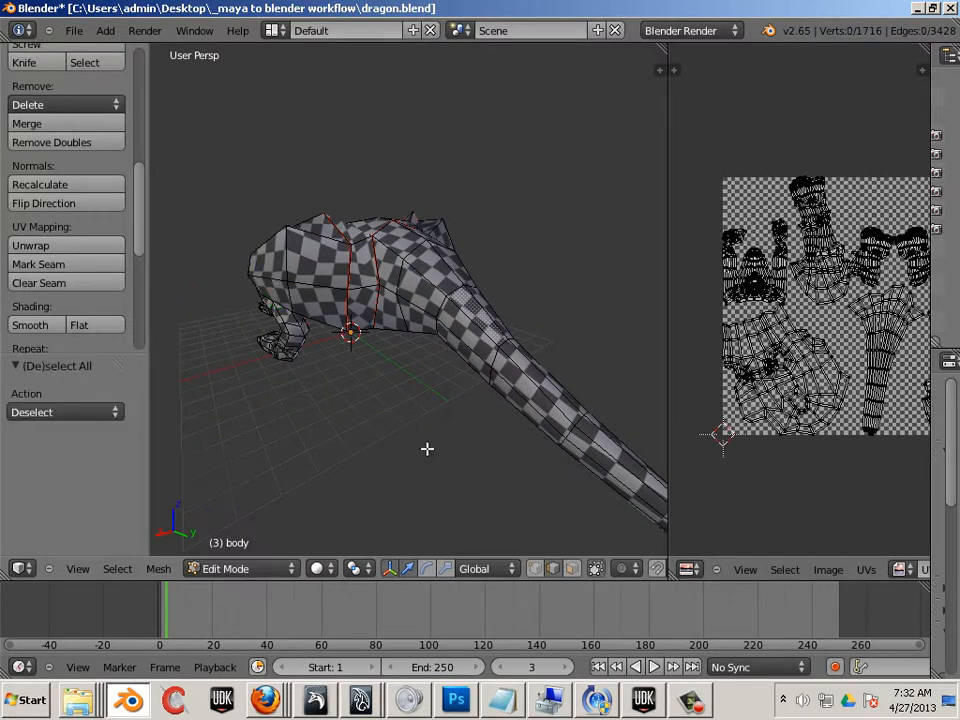
{"action": "middle_click_drag", "start_coordinate": [426, 448], "coordinate": [465, 413]}
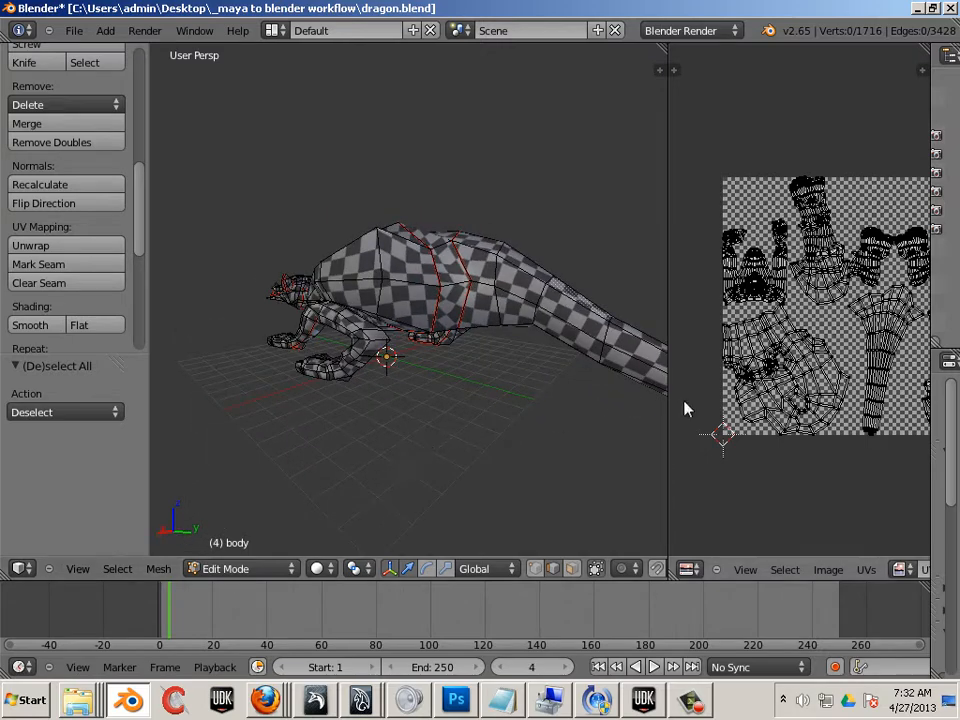
{"action": "middle_click_drag", "start_coordinate": [368, 420], "coordinate": [514, 317]}
{"action": "scroll", "coordinate": [536, 418], "scroll_direction": "up", "scroll_amount": 6}
{"action": "scroll", "coordinate": [492, 408], "scroll_direction": "down", "scroll_amount": 2}
{"action": "right_click", "coordinate": [522, 298]}
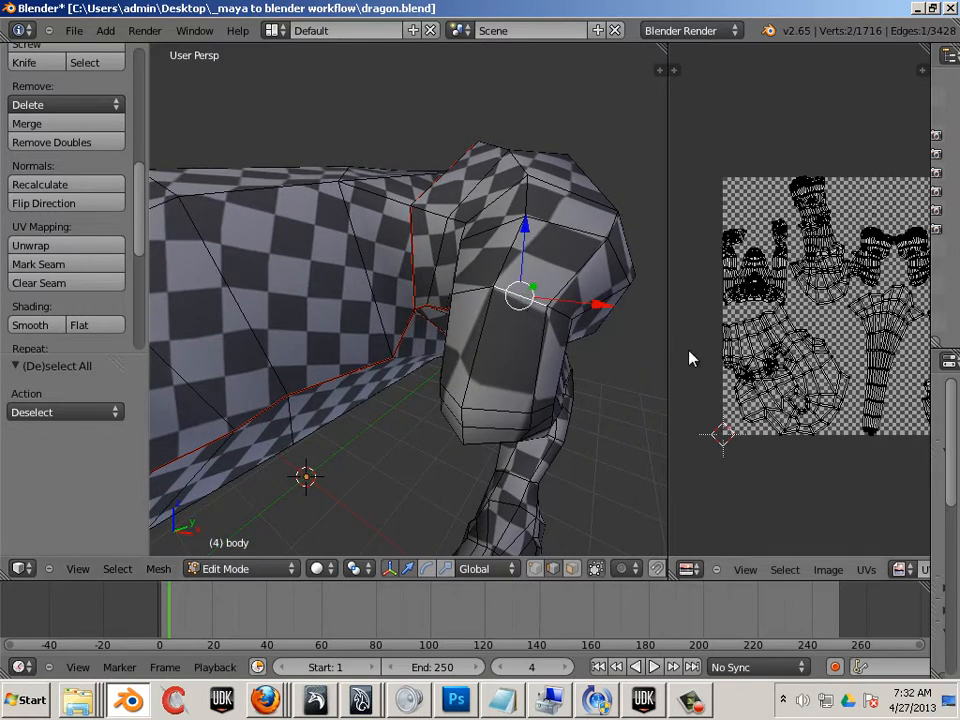
Step: Enlarge the UV editor and examine the leg's UV island around the selected edge
{"action": "left_click_drag", "start_coordinate": [669, 358], "coordinate": [274, 358]}
{"action": "scroll", "coordinate": [727, 428], "scroll_direction": "up", "scroll_amount": 3}
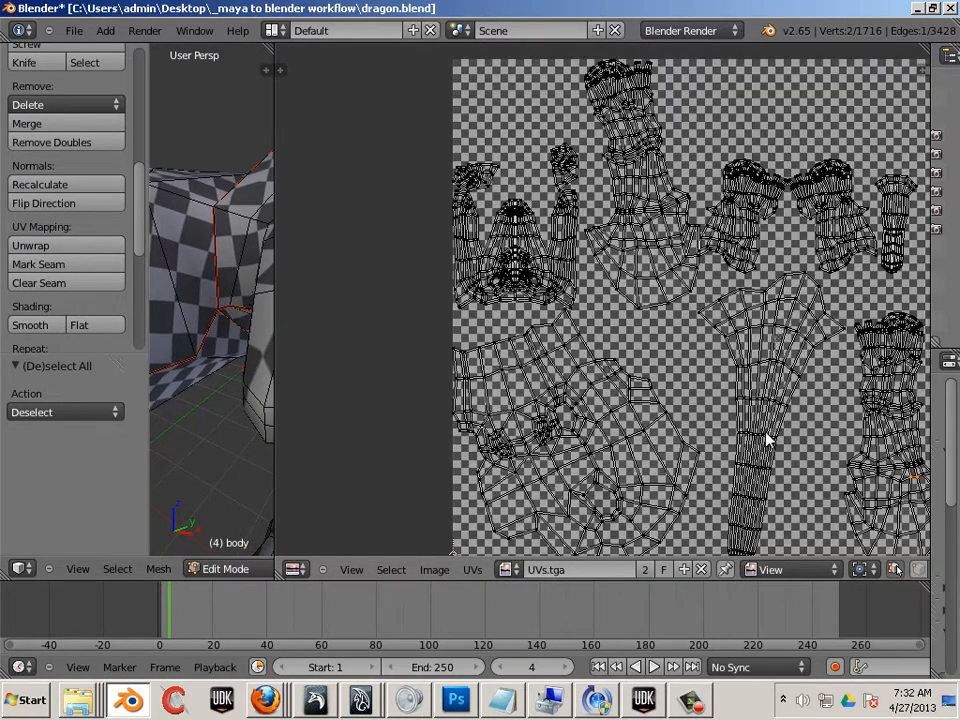
{"action": "middle_click_drag", "start_coordinate": [897, 489], "coordinate": [627, 387]}
{"action": "scroll", "coordinate": [627, 387], "scroll_direction": "up", "scroll_amount": 2}
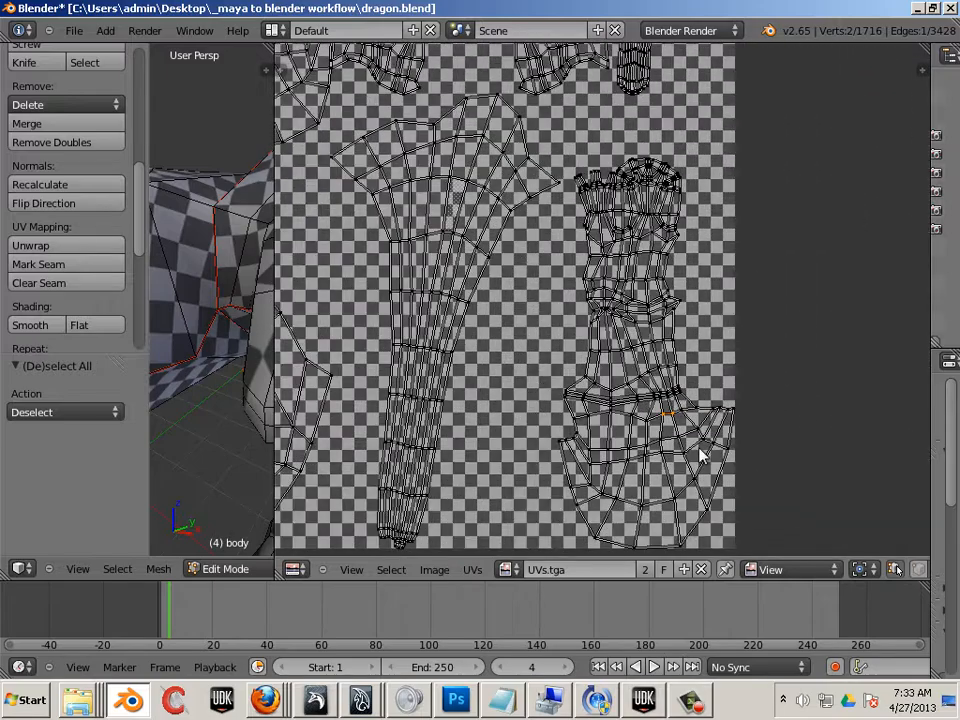
{"action": "scroll", "coordinate": [710, 452], "scroll_direction": "up", "scroll_amount": 3}
{"action": "middle_click_drag", "start_coordinate": [744, 456], "coordinate": [596, 312]}
{"action": "scroll", "coordinate": [596, 312], "scroll_direction": "down", "scroll_amount": 4}
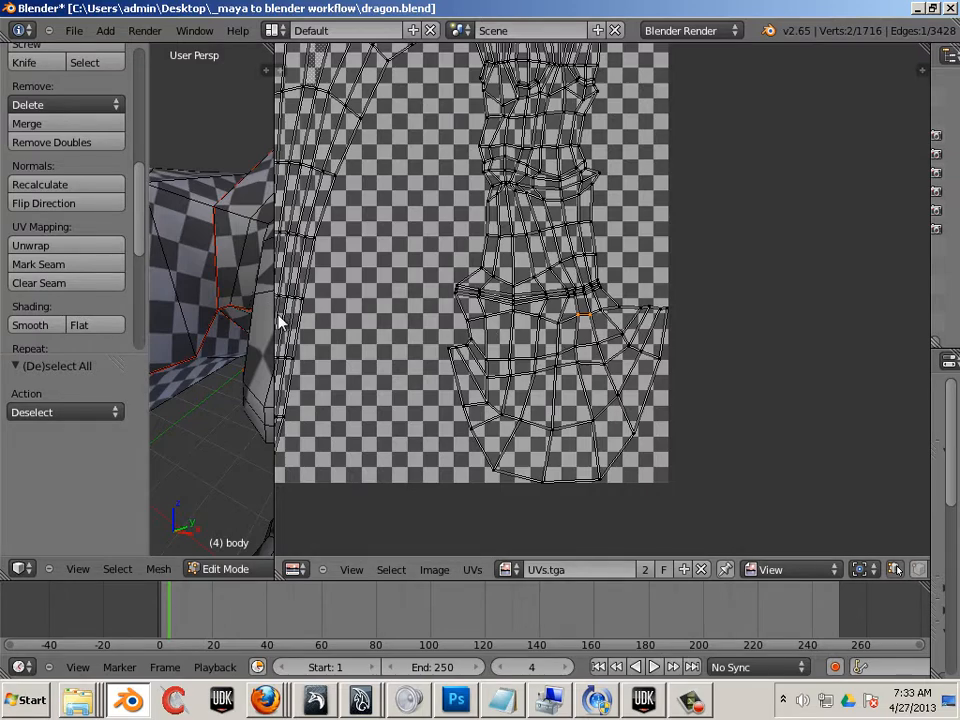
Step: Enlarge the 3D view and select the edge loop around the leg's bent joint to compare it with the UV island
{"action": "left_click_drag", "start_coordinate": [272, 315], "coordinate": [612, 318]}
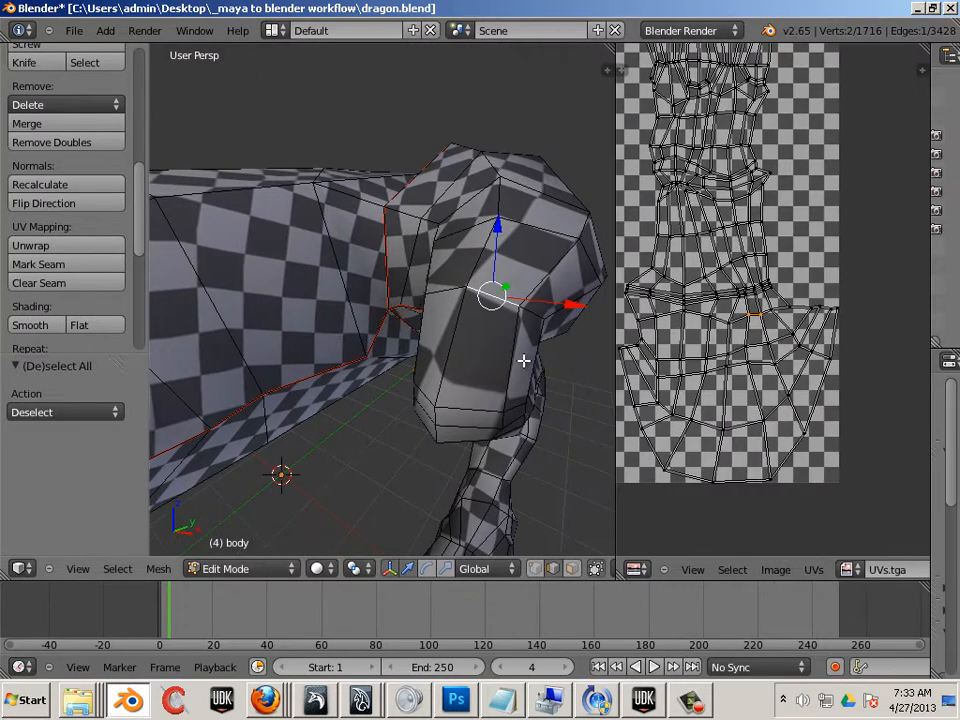
{"action": "scroll", "coordinate": [493, 364], "scroll_direction": "down", "scroll_amount": 3}
{"action": "middle_click_drag", "start_coordinate": [493, 364], "coordinate": [425, 299]}
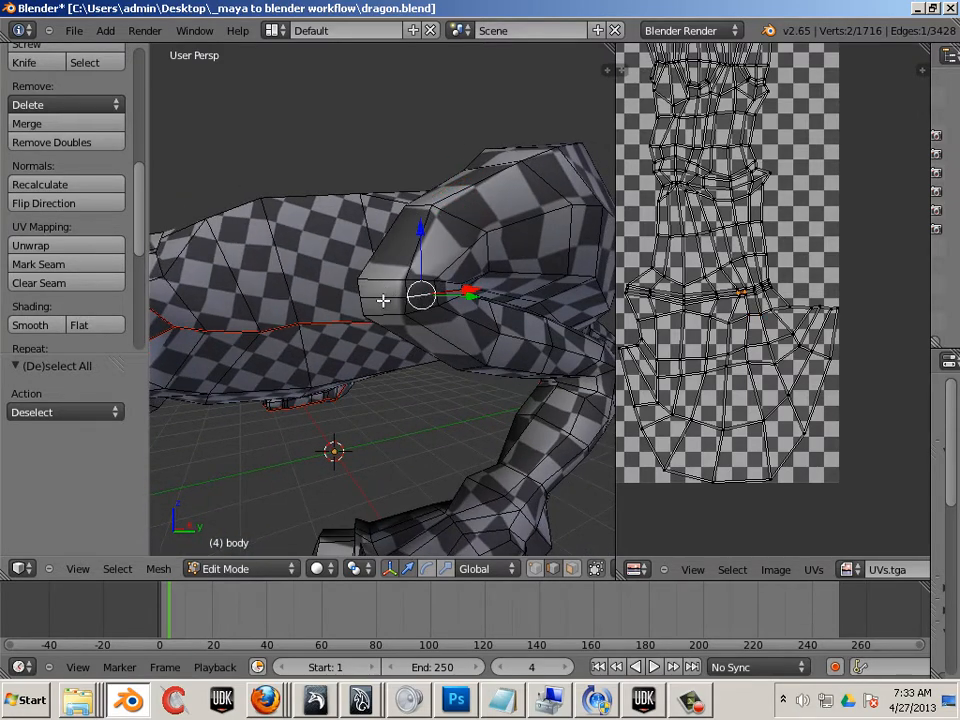
{"action": "middle_click_drag", "start_coordinate": [405, 354], "coordinate": [373, 129]}
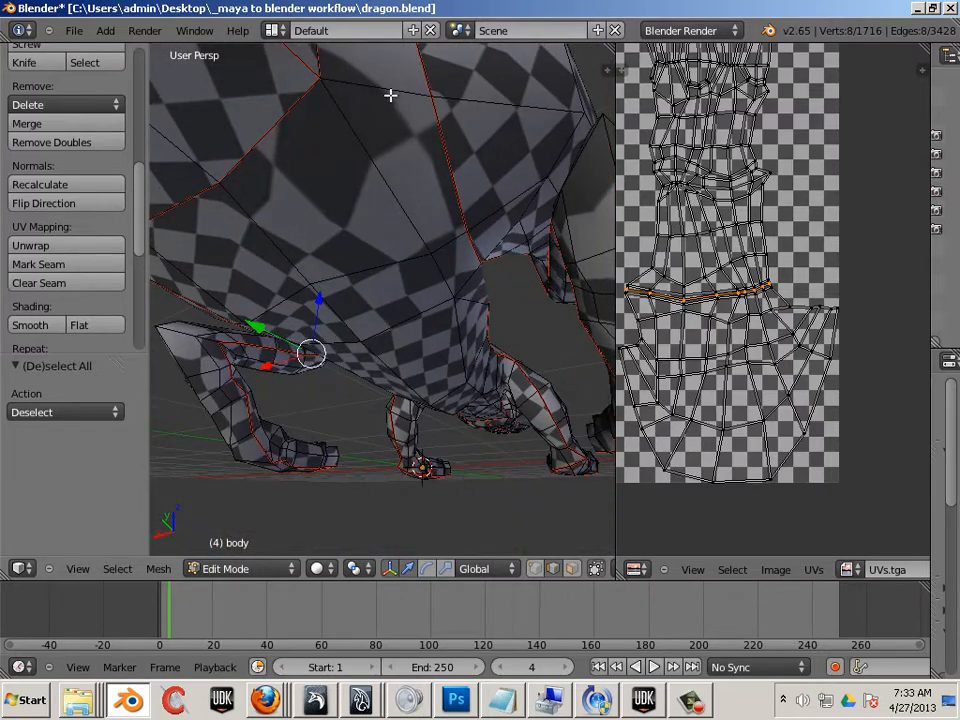
Step: Select a belly edge and the edge bridging the two flank seams, mark both as seams, and select the linked mesh
{"action": "right_click", "coordinate": [390, 95]}
{"action": "middle_click_drag", "start_coordinate": [435, 208], "coordinate": [420, 254]}
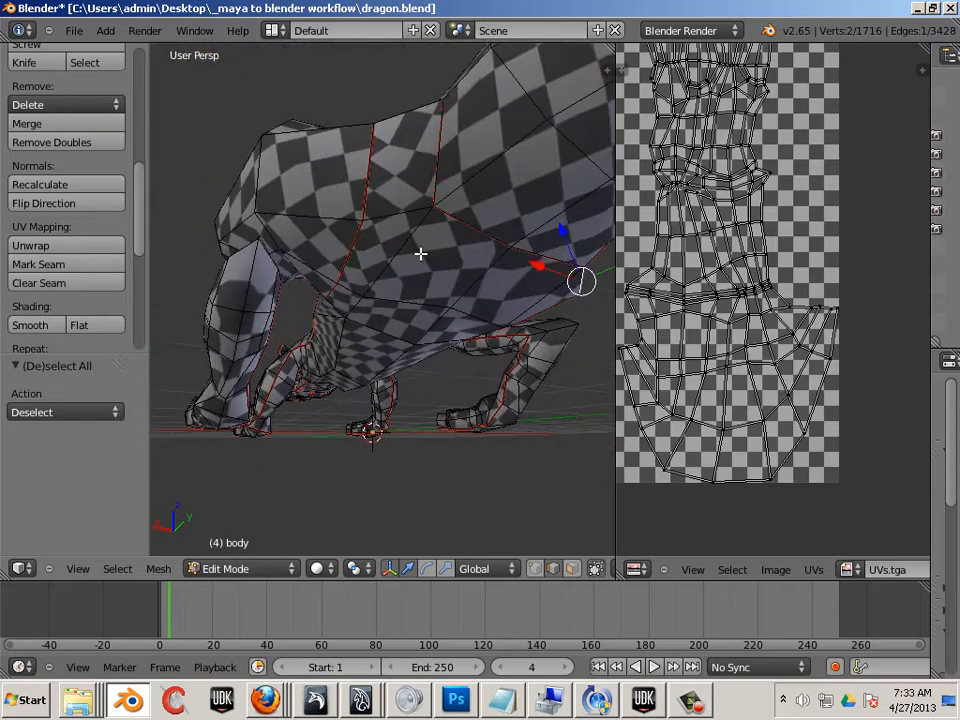
{"action": "right_click", "coordinate": [379, 218], "text": "shift"}
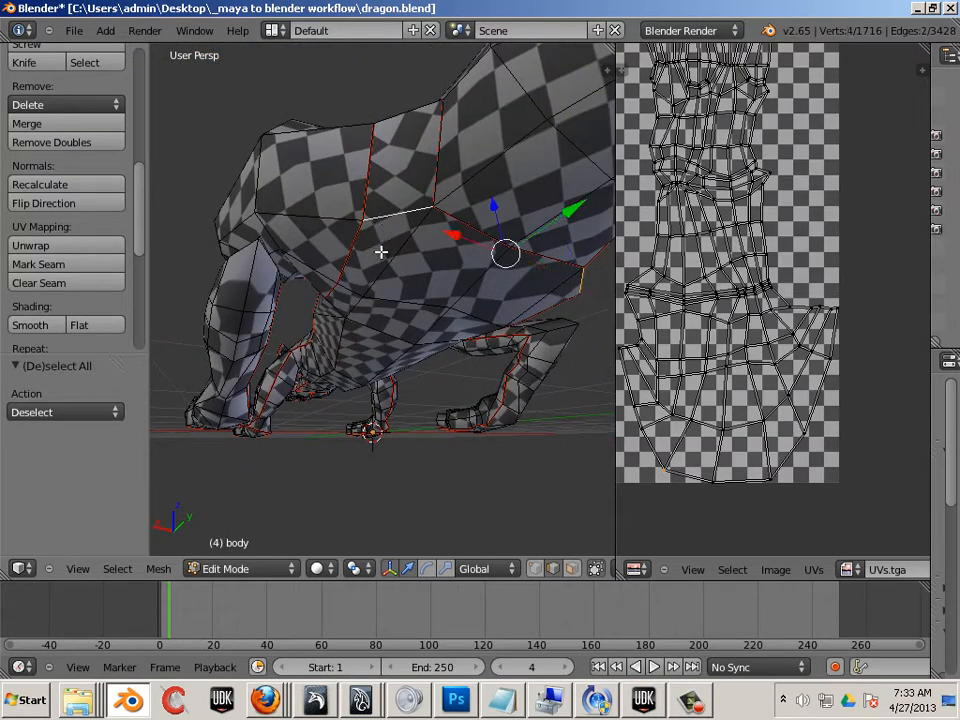
{"action": "left_click", "coordinate": [62, 265]}
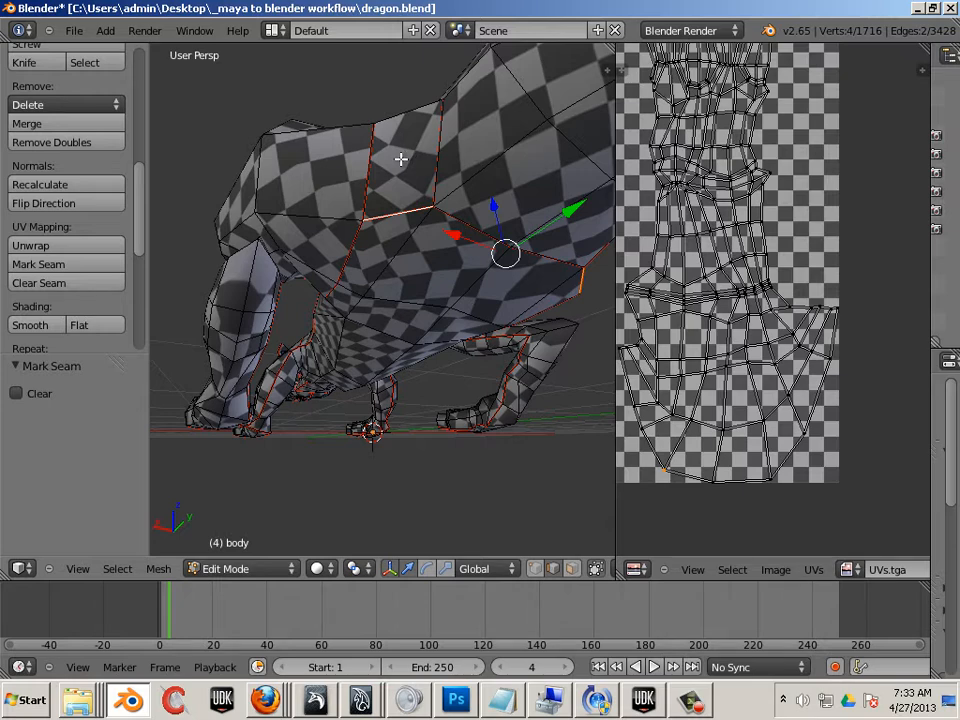
{"action": "key", "text": "l"}
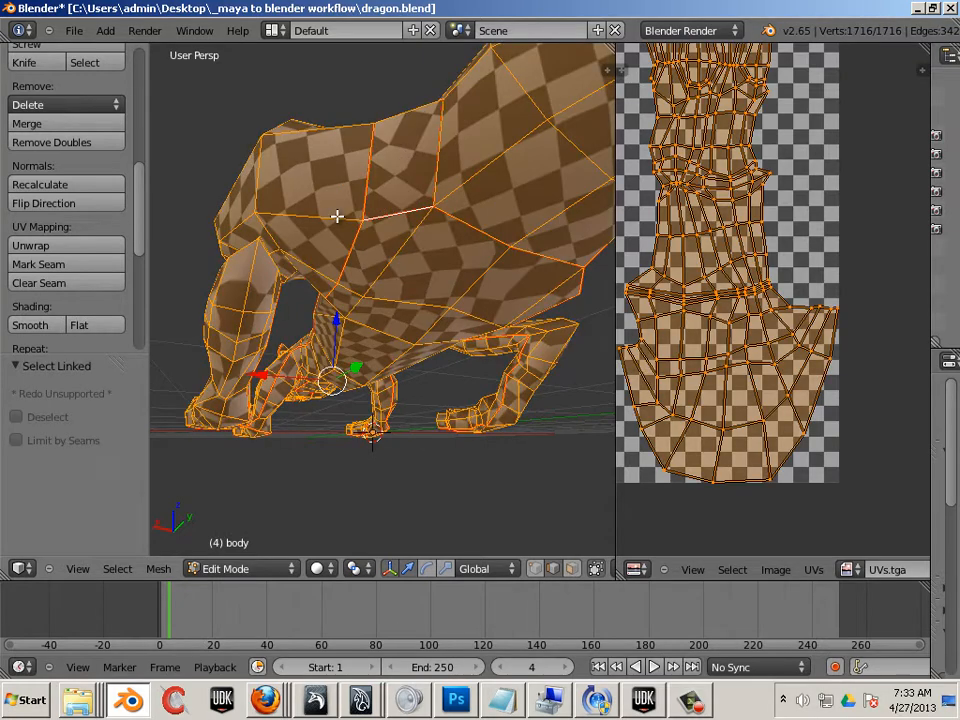
Step: Unwrap the dragon body's linked mesh with the new seams and clear the selection
{"action": "key", "text": "u"}
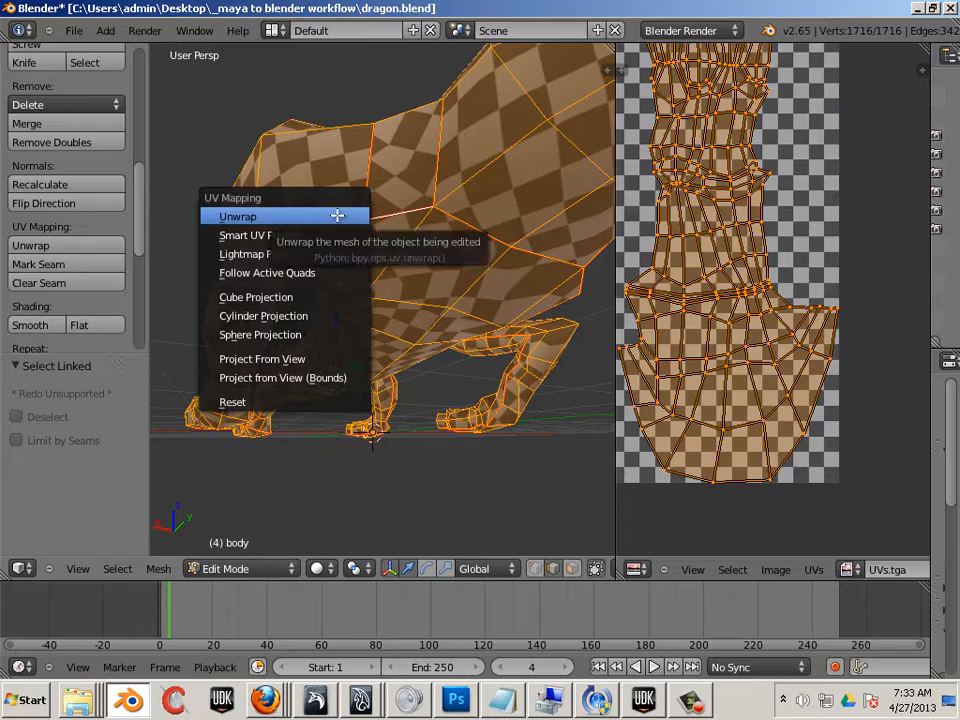
{"action": "left_click", "coordinate": [337, 216]}
{"action": "middle_click_drag", "start_coordinate": [346, 291], "coordinate": [427, 209]}
{"action": "key", "text": "a"}
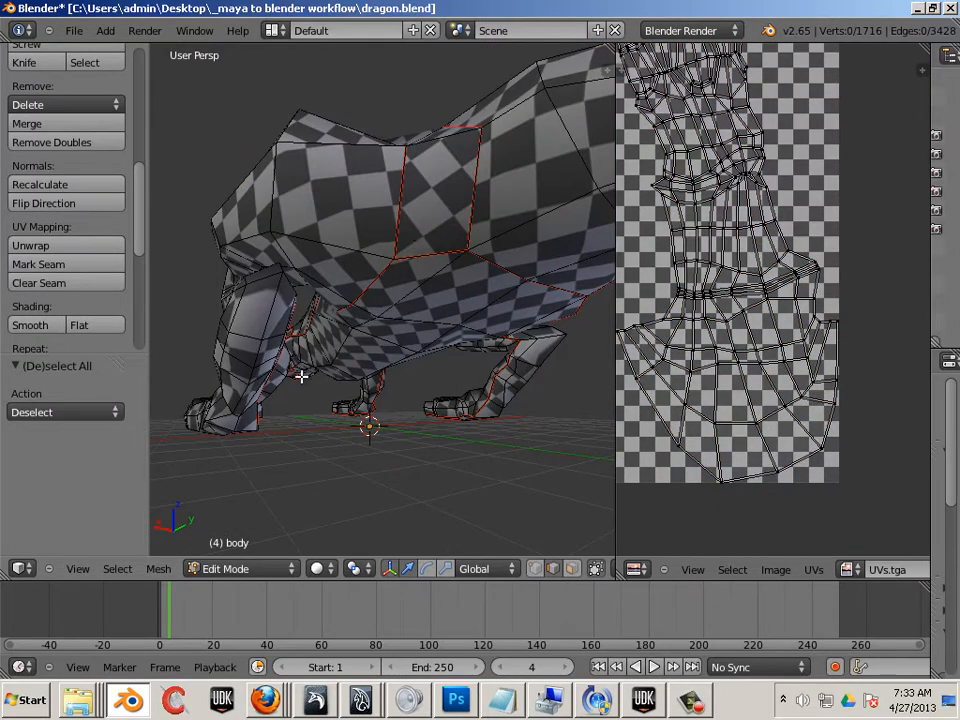
Step: Examine the checkerboard texture and seams on the dragon body from the head, flank and legs
{"action": "middle_click_drag", "start_coordinate": [301, 376], "coordinate": [376, 352]}
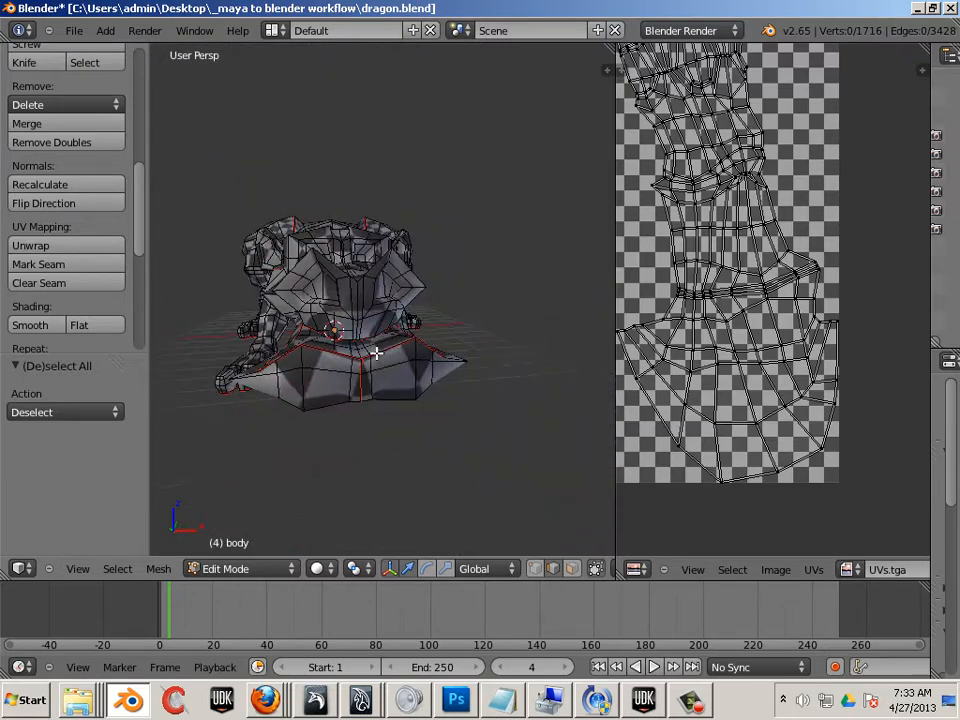
{"action": "scroll", "coordinate": [440, 370], "scroll_direction": "up", "scroll_amount": 3}
{"action": "scroll", "coordinate": [399, 351], "scroll_direction": "up", "scroll_amount": 4}
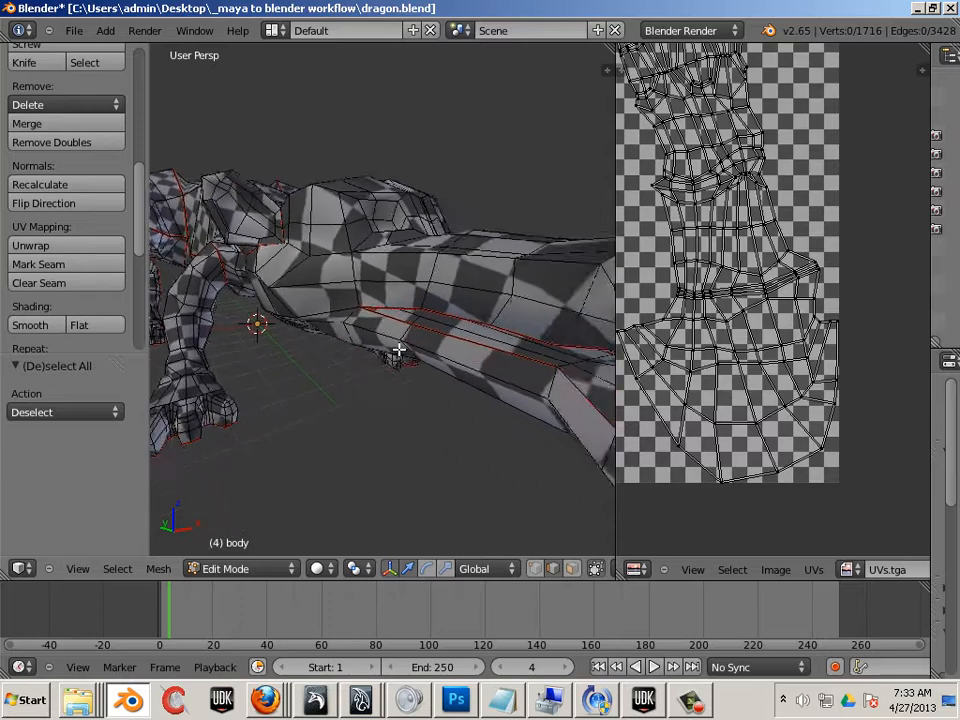
{"action": "middle_click_drag", "start_coordinate": [372, 338], "coordinate": [317, 379]}
{"action": "scroll", "coordinate": [408, 346], "scroll_direction": "up", "scroll_amount": 1, "text": "alt"}
{"action": "scroll", "coordinate": [372, 339], "scroll_direction": "down", "scroll_amount": 4}
{"action": "scroll", "coordinate": [210, 347], "scroll_direction": "down", "scroll_amount": 4}
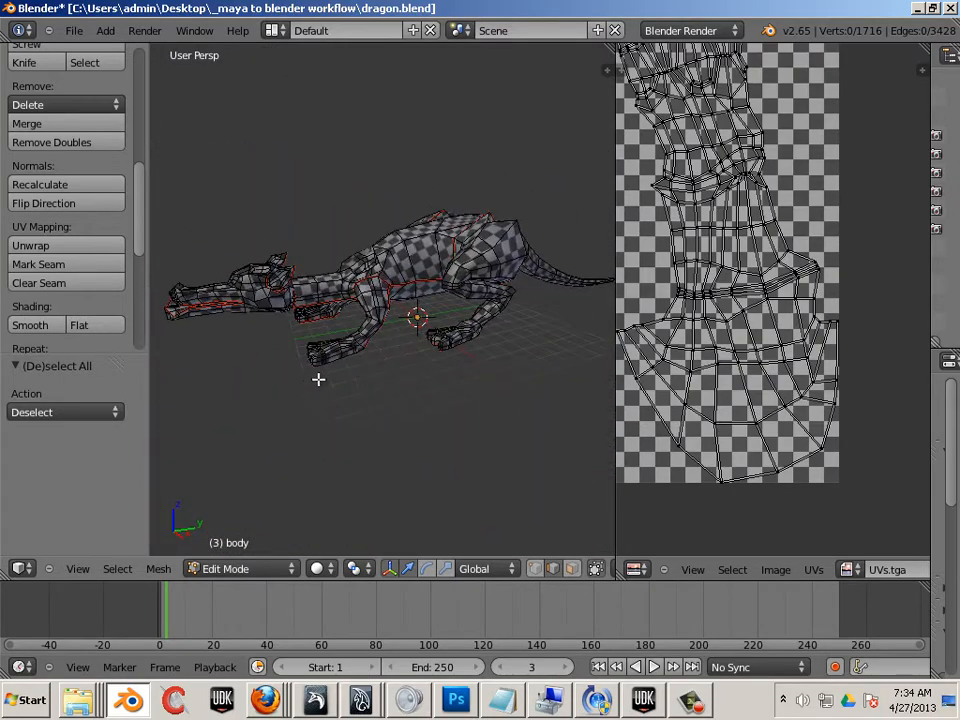
{"action": "scroll", "coordinate": [317, 379], "scroll_direction": "up", "scroll_amount": 2}
{"action": "left_click_drag", "start_coordinate": [615, 310], "coordinate": [769, 315]}
{"action": "middle_click_drag", "start_coordinate": [521, 341], "coordinate": [395, 343]}
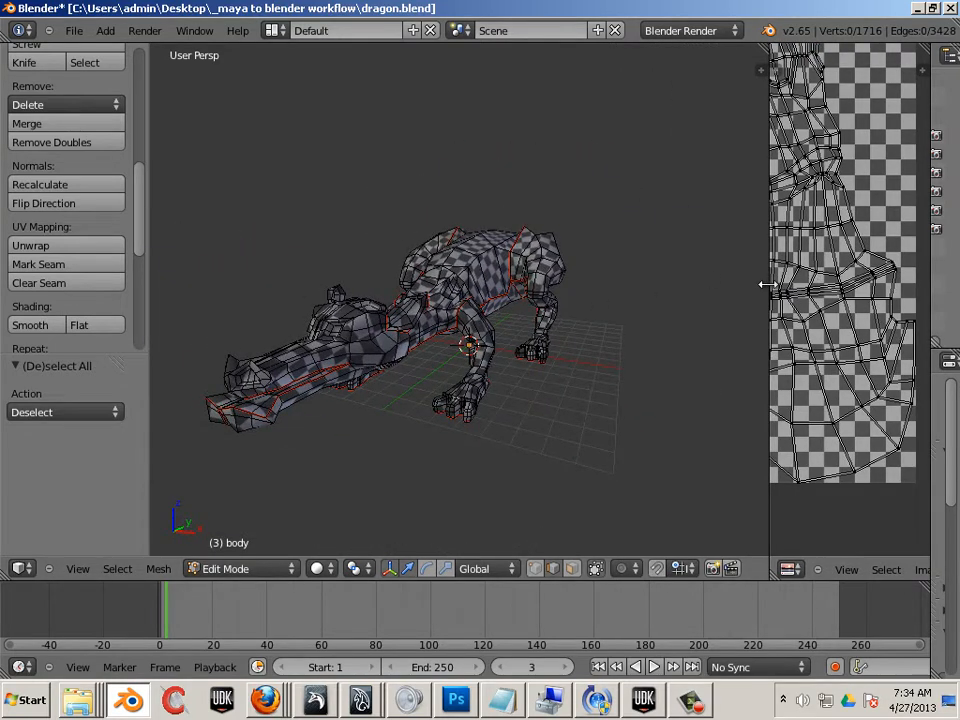
Step: Widen the outliner, show the claws object, and zoom in on the claws of the front foot
{"action": "left_click_drag", "start_coordinate": [766, 285], "coordinate": [544, 294]}
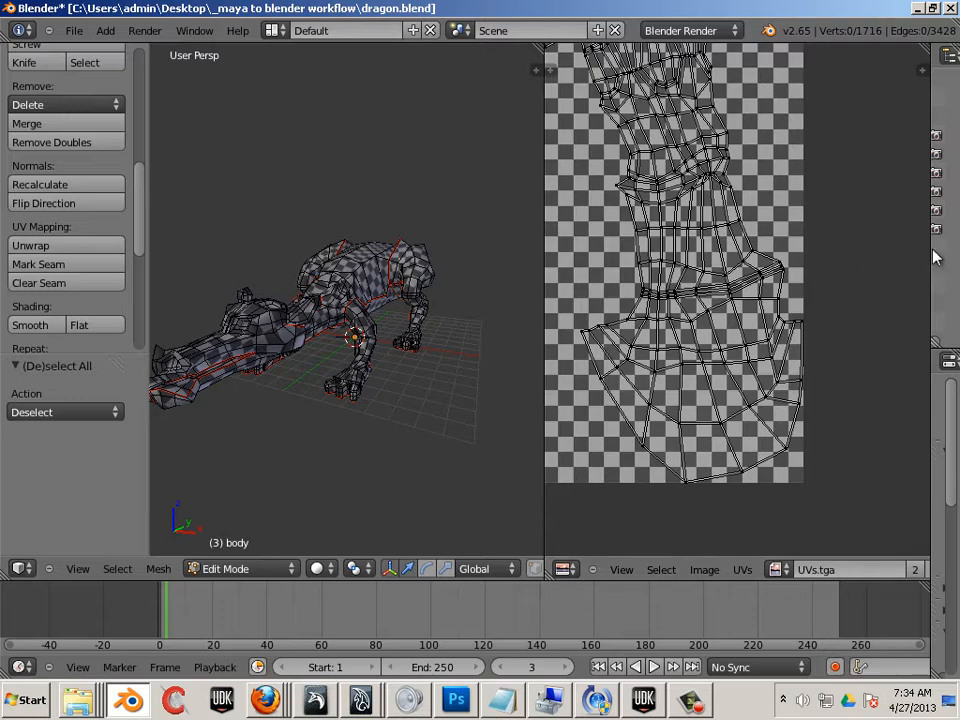
{"action": "left_click_drag", "start_coordinate": [930, 248], "coordinate": [718, 242]}
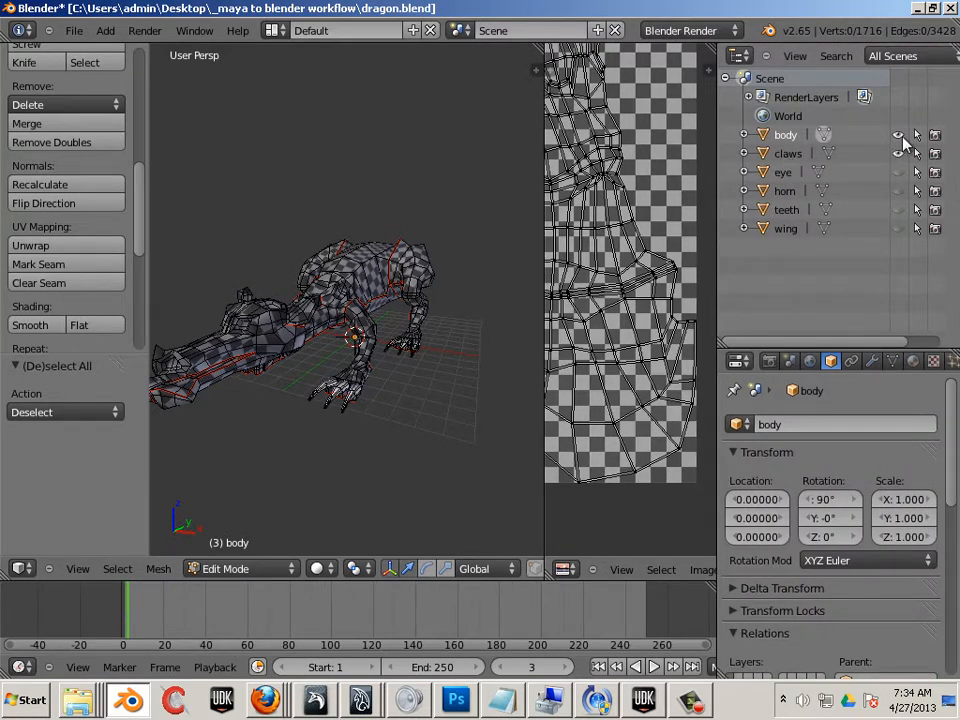
{"action": "middle_click_drag", "start_coordinate": [407, 332], "coordinate": [409, 285]}
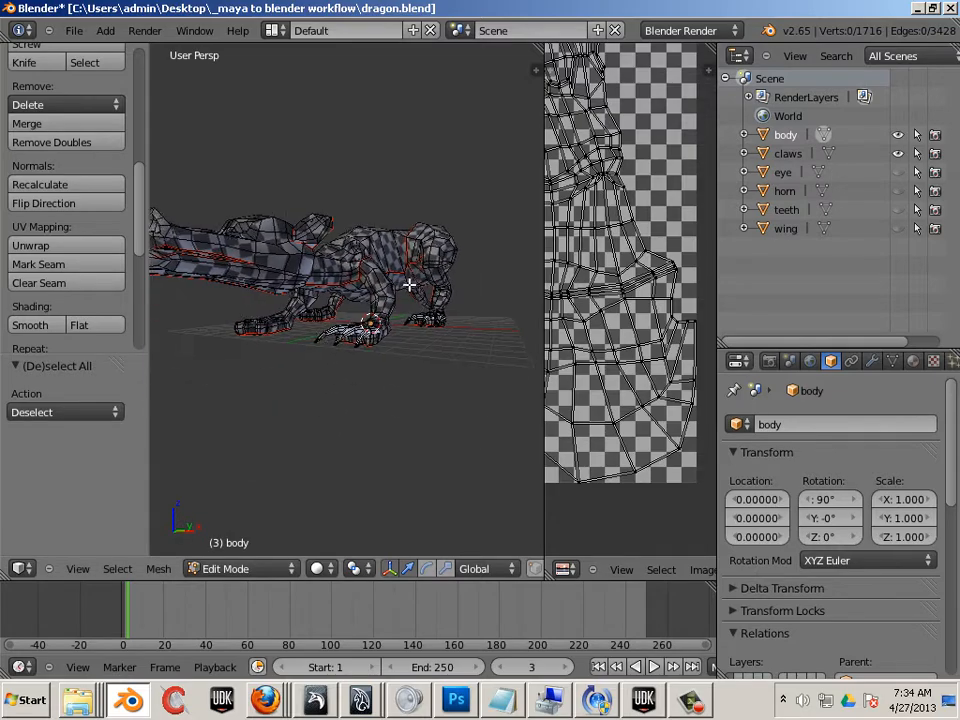
{"action": "scroll", "coordinate": [409, 285], "scroll_direction": "up", "scroll_amount": 8}
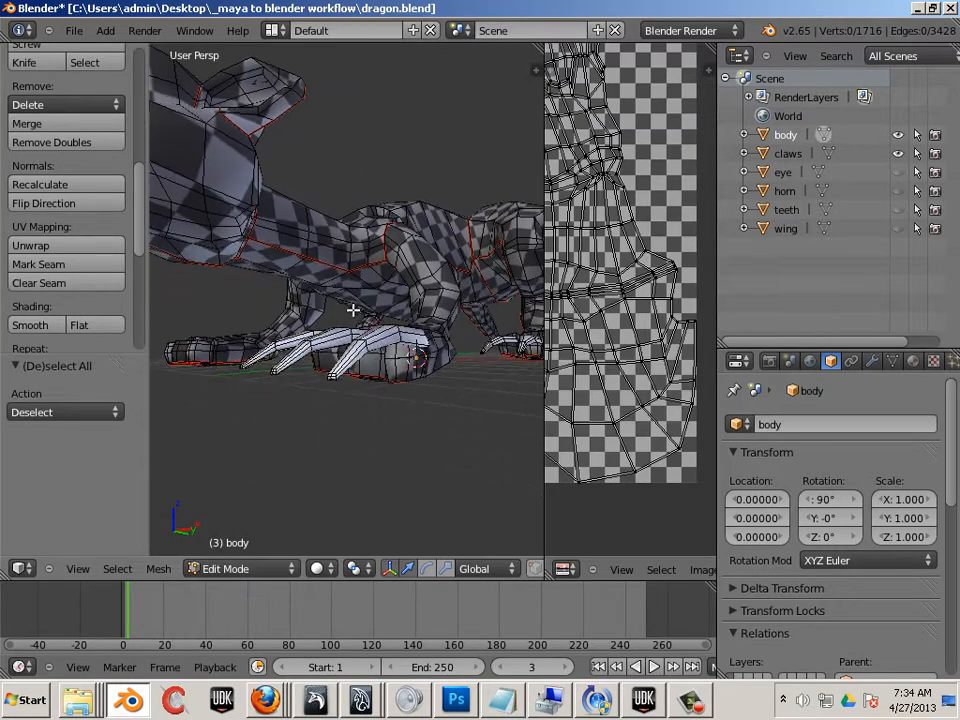
{"action": "scroll", "coordinate": [353, 311], "scroll_direction": "up", "scroll_amount": 5}
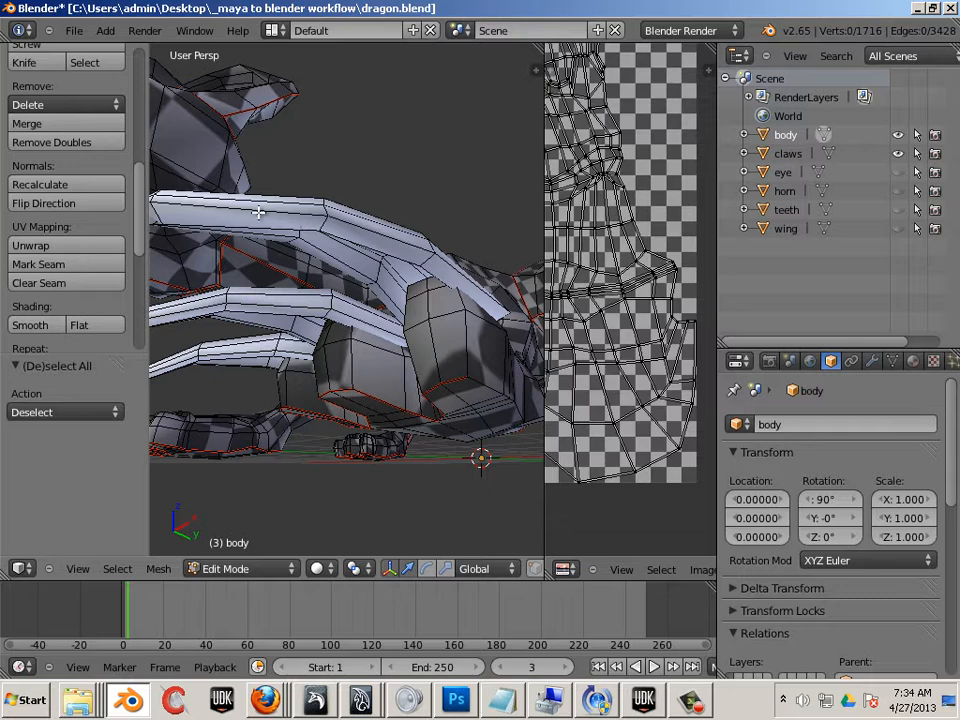
{"action": "right_click", "coordinate": [200, 160]}
{"action": "middle_click_drag", "start_coordinate": [205, 165], "coordinate": [291, 283]}
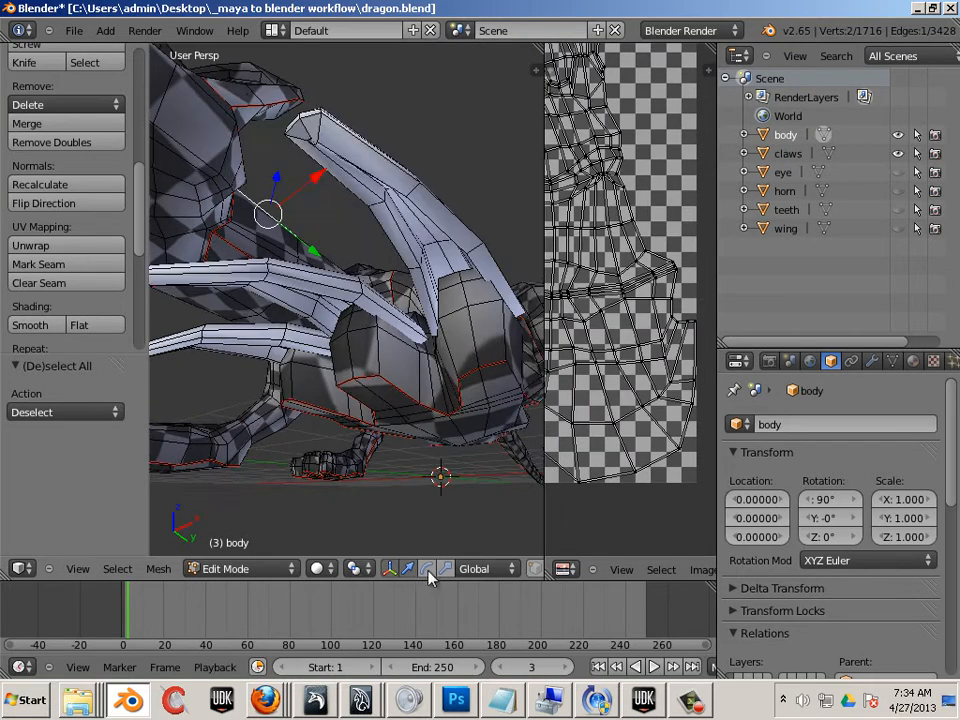
{"action": "left_click", "coordinate": [256, 568]}
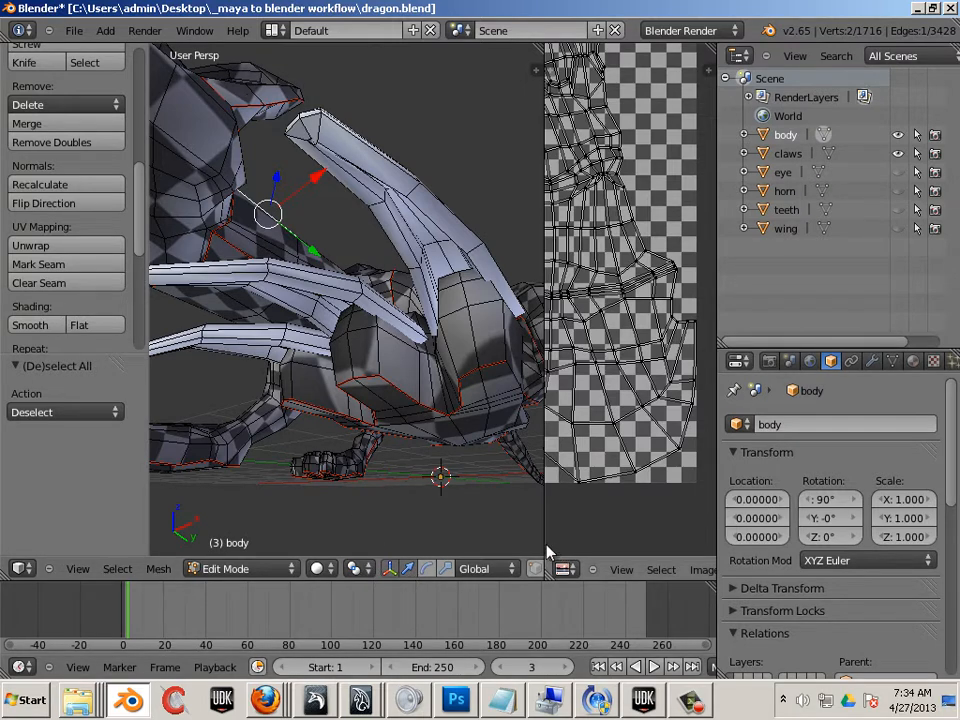
{"action": "left_click_drag", "start_coordinate": [545, 553], "coordinate": [634, 527]}
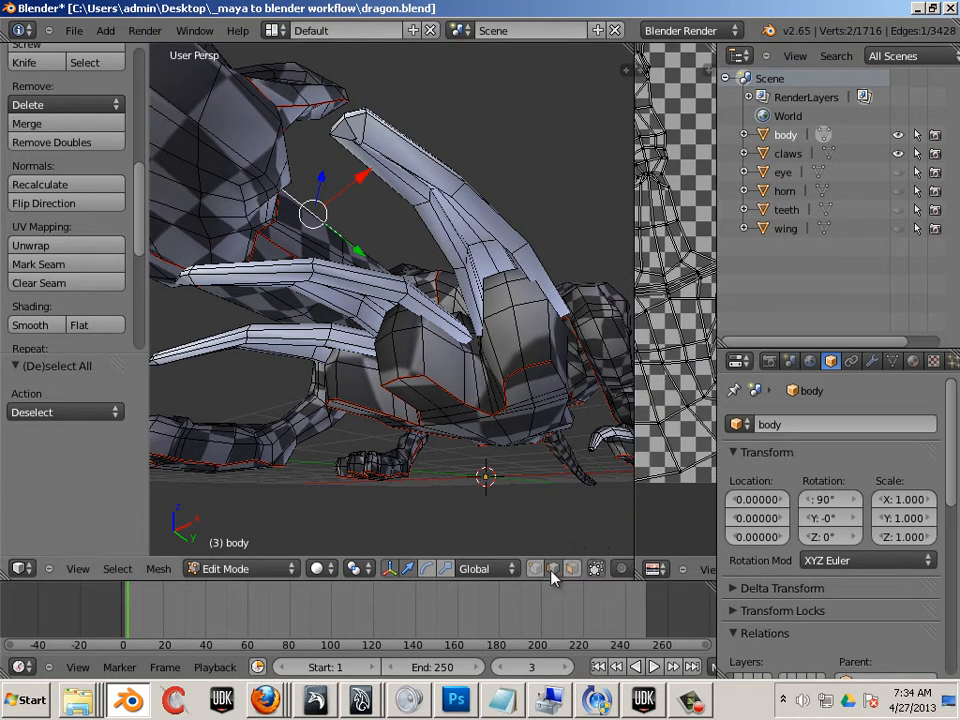
{"action": "middle_click_drag", "start_coordinate": [407, 455], "coordinate": [415, 352]}
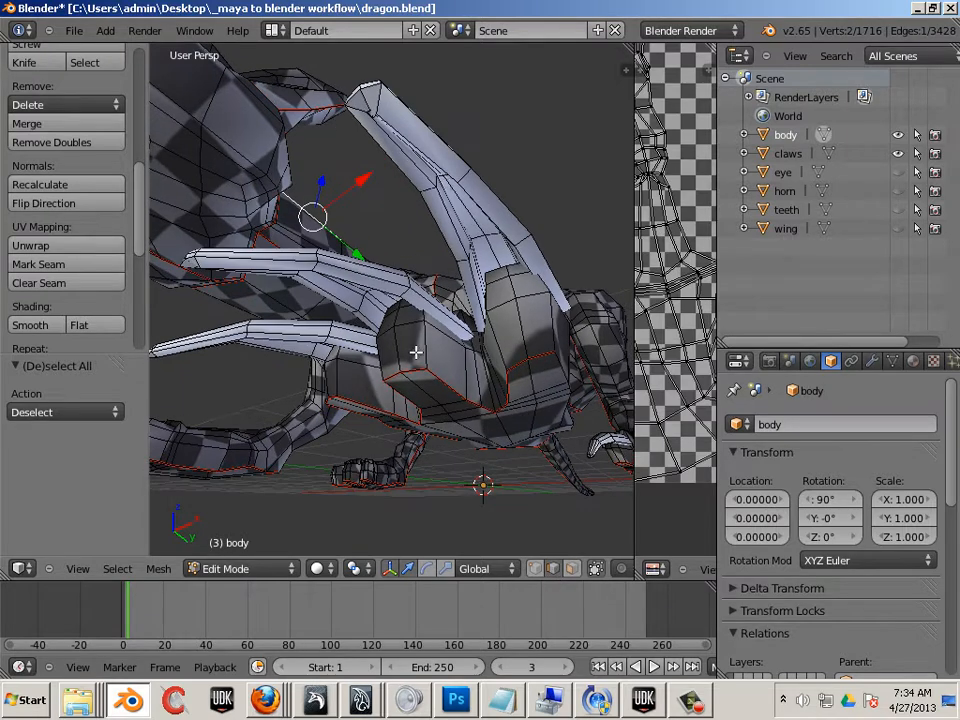
{"action": "key", "text": "a"}
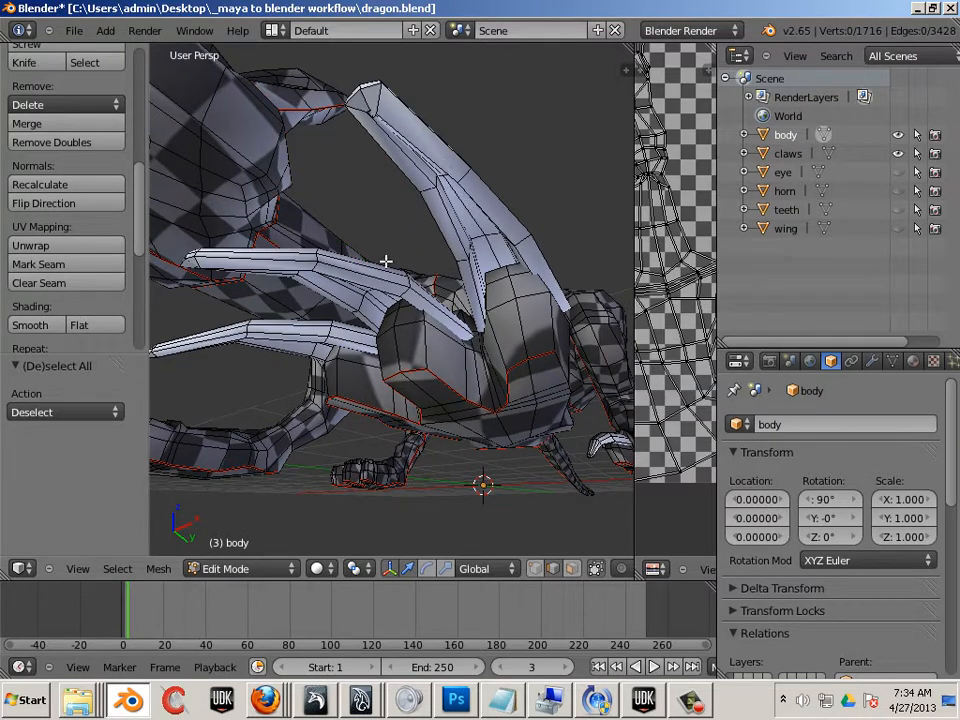
Step: Return the body to Object Mode, select the claws object and enter Edit Mode on it
{"action": "left_click", "coordinate": [240, 570]}
{"action": "left_click", "coordinate": [251, 553]}
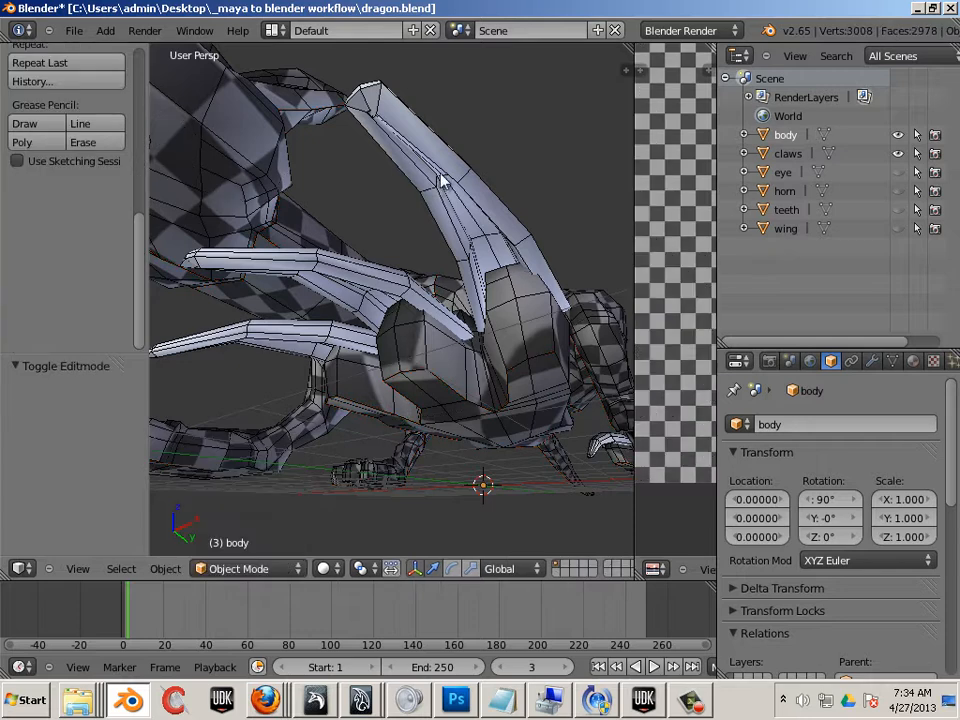
{"action": "right_click", "coordinate": [440, 178]}
{"action": "left_click", "coordinate": [252, 568]}
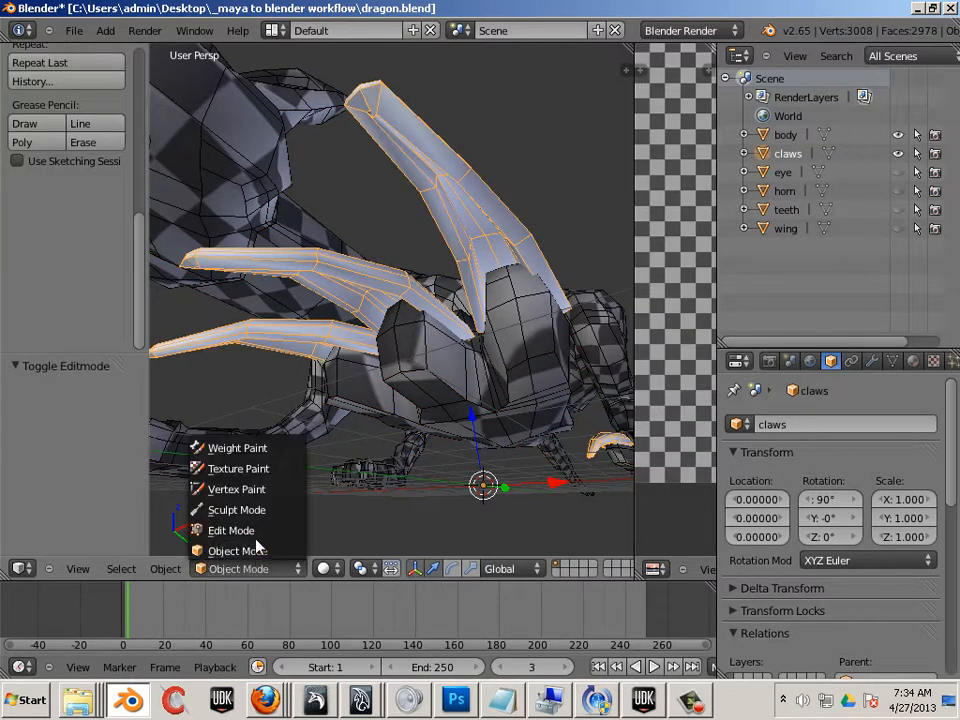
{"action": "left_click", "coordinate": [249, 530]}
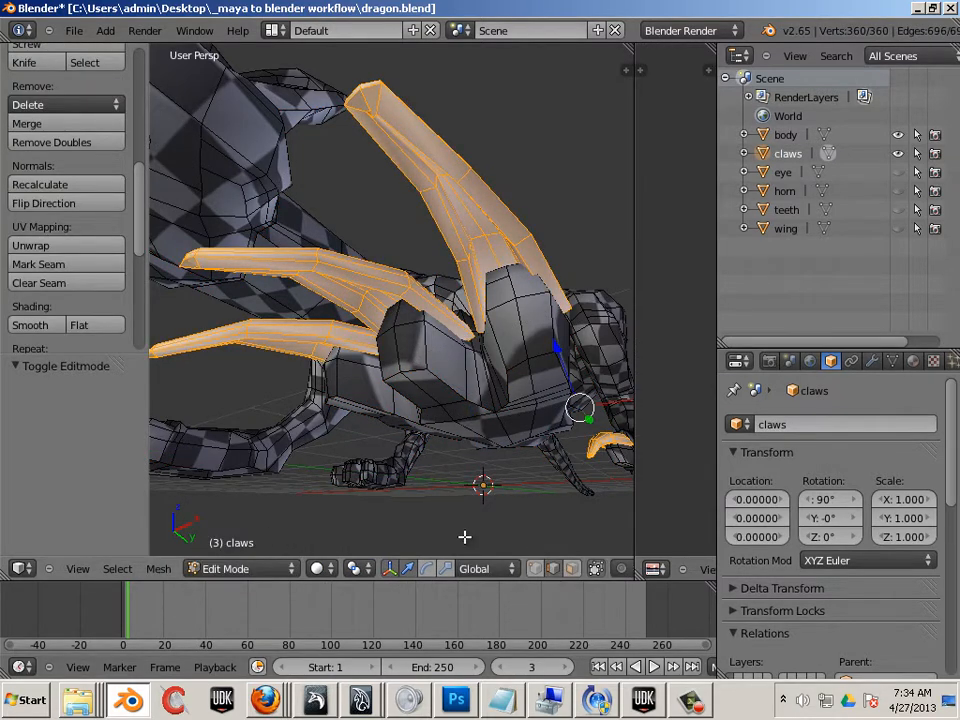
Step: Select the inner edge loops running along the undersides of the front foot's claws
{"action": "scroll", "coordinate": [492, 251], "scroll_direction": "up", "scroll_amount": 1}
{"action": "right_click", "coordinate": [512, 249]}
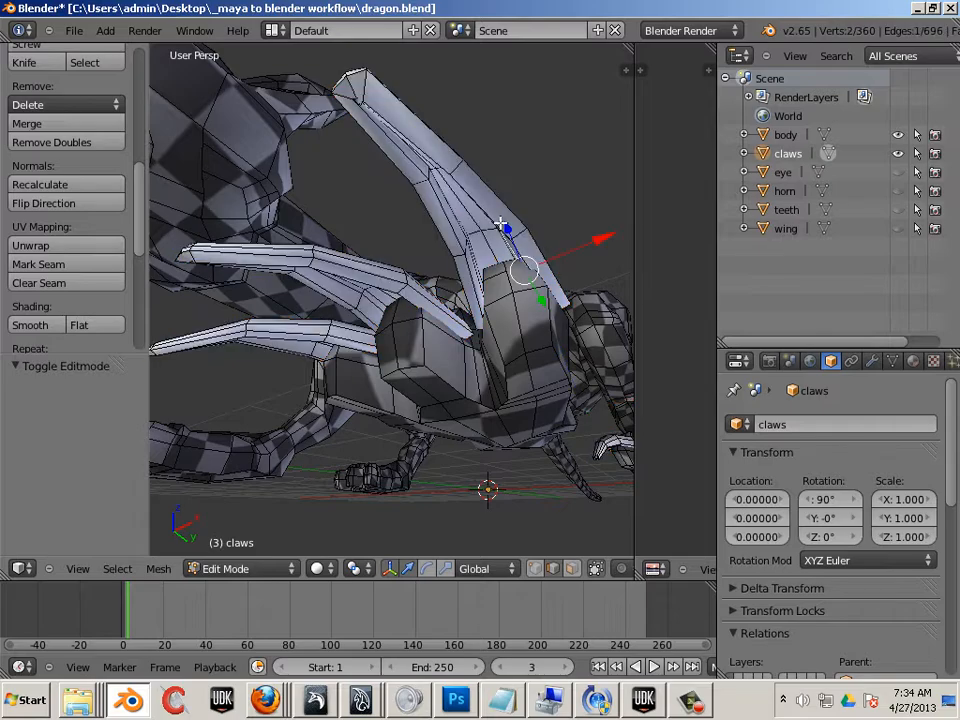
{"action": "right_click", "coordinate": [494, 215]}
{"action": "right_click", "coordinate": [486, 208], "text": "alt"}
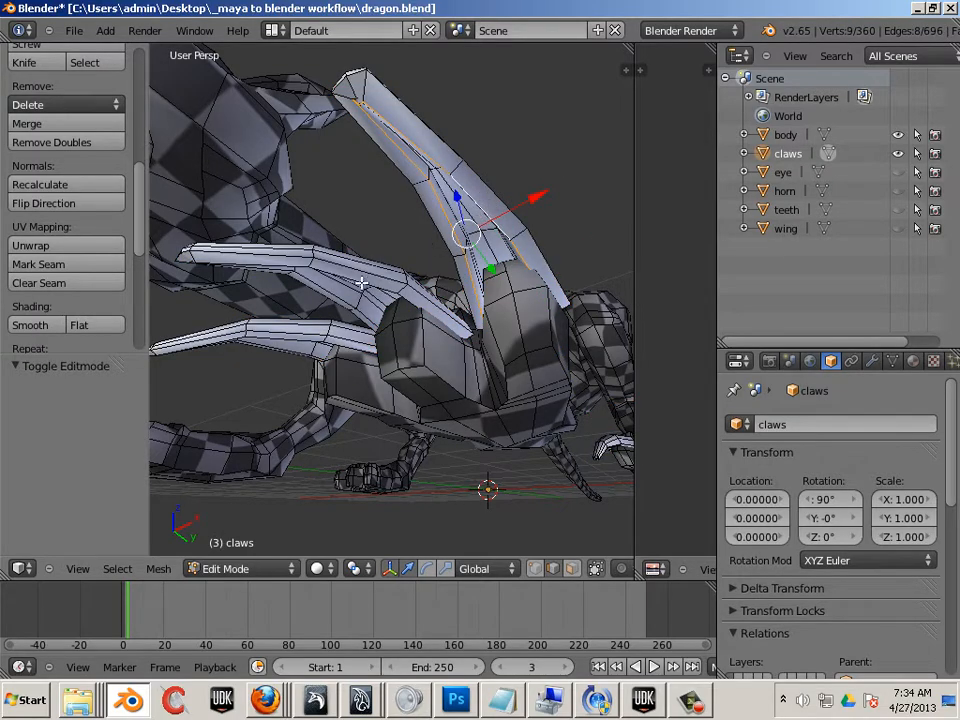
{"action": "middle_click_drag", "start_coordinate": [361, 284], "coordinate": [393, 254]}
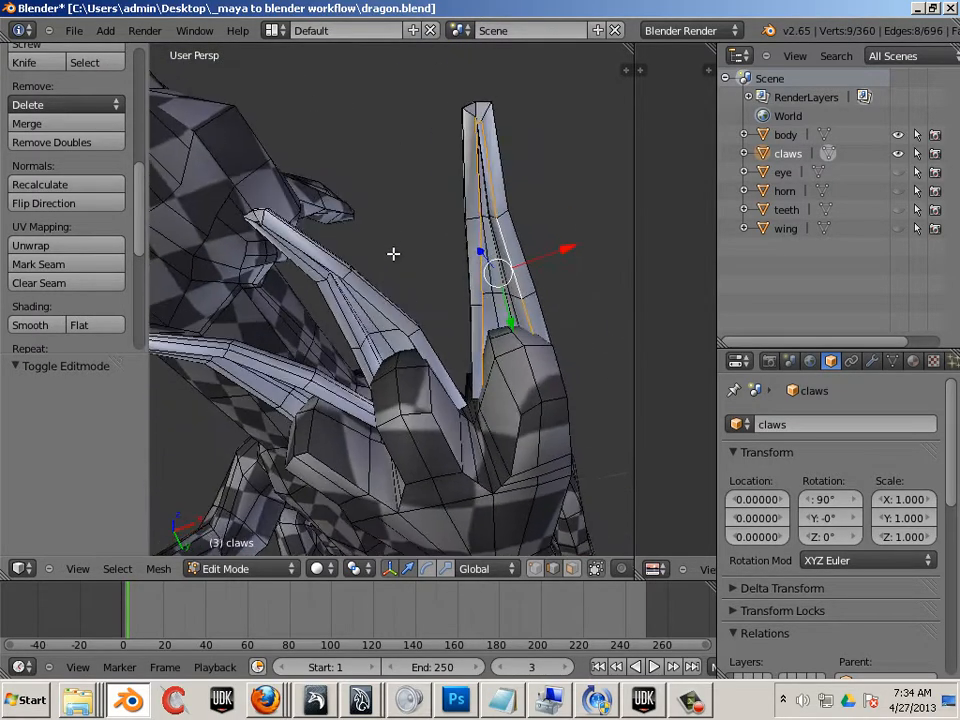
{"action": "right_click", "coordinate": [325, 294], "text": "alt+shift"}
{"action": "middle_click_drag", "start_coordinate": [325, 294], "coordinate": [316, 334]}
{"action": "right_click", "coordinate": [306, 338], "text": "alt+shift"}
{"action": "middle_click_drag", "start_coordinate": [447, 389], "coordinate": [368, 447]}
{"action": "right_click", "coordinate": [383, 432], "text": "alt+shift"}
{"action": "middle_click_drag", "start_coordinate": [429, 433], "coordinate": [293, 473]}
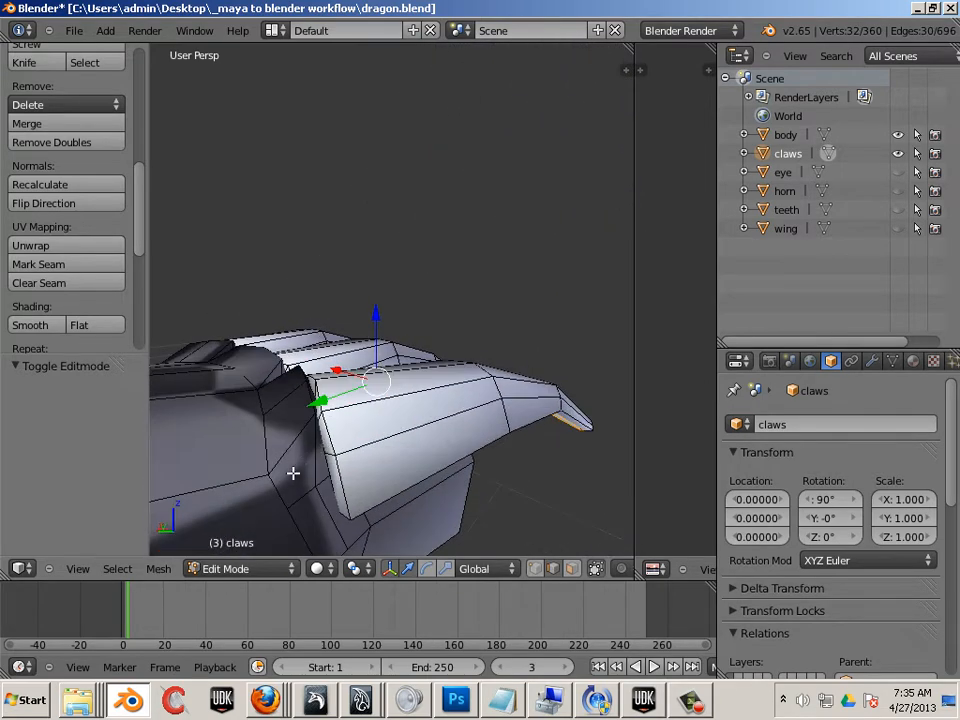
{"action": "middle_click_drag", "start_coordinate": [229, 454], "coordinate": [255, 497]}
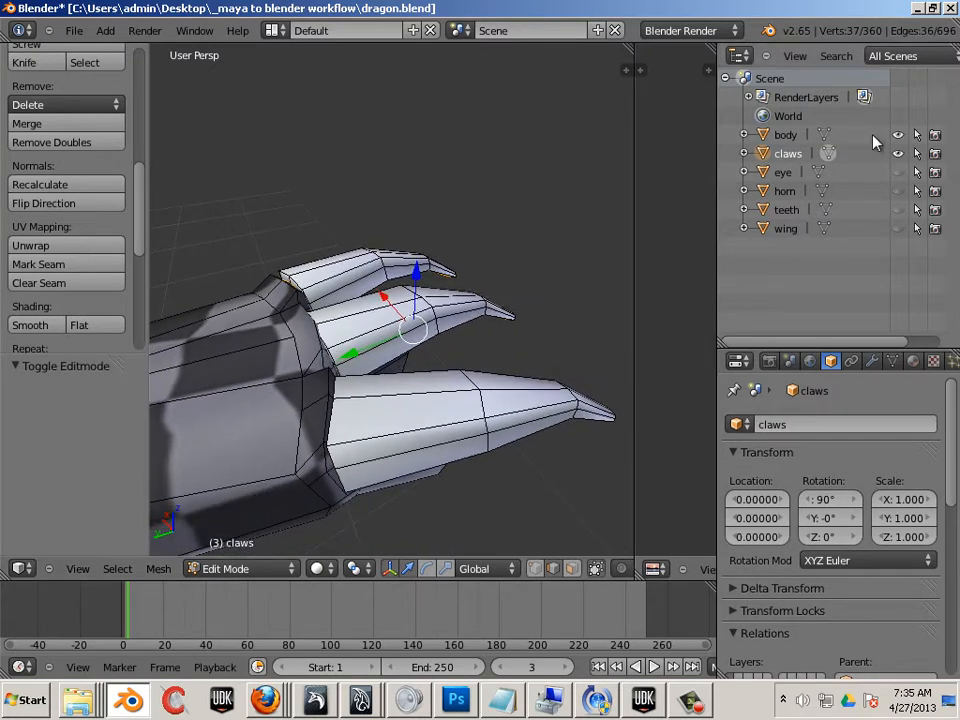
Step: Hide the body, add the remaining claw's inner edge loop to the selection, and mark all selected loops as seams
{"action": "left_click", "coordinate": [897, 134]}
{"action": "middle_click_drag", "start_coordinate": [430, 390], "coordinate": [410, 376]}
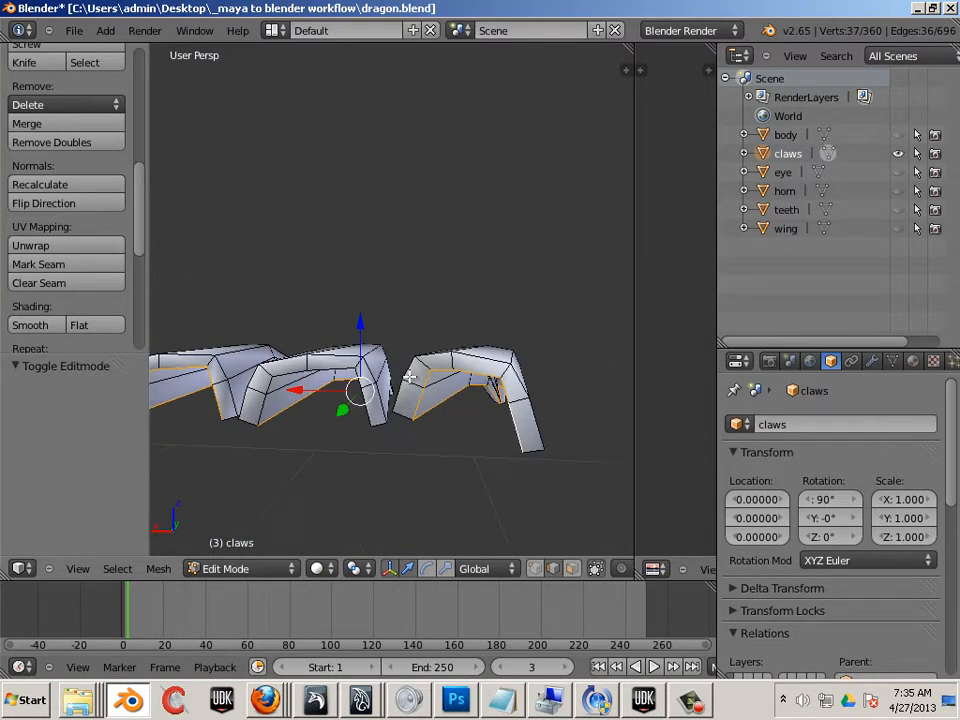
{"action": "right_click", "coordinate": [300, 375], "text": "alt+shift"}
{"action": "middle_click_drag", "start_coordinate": [300, 375], "coordinate": [347, 385]}
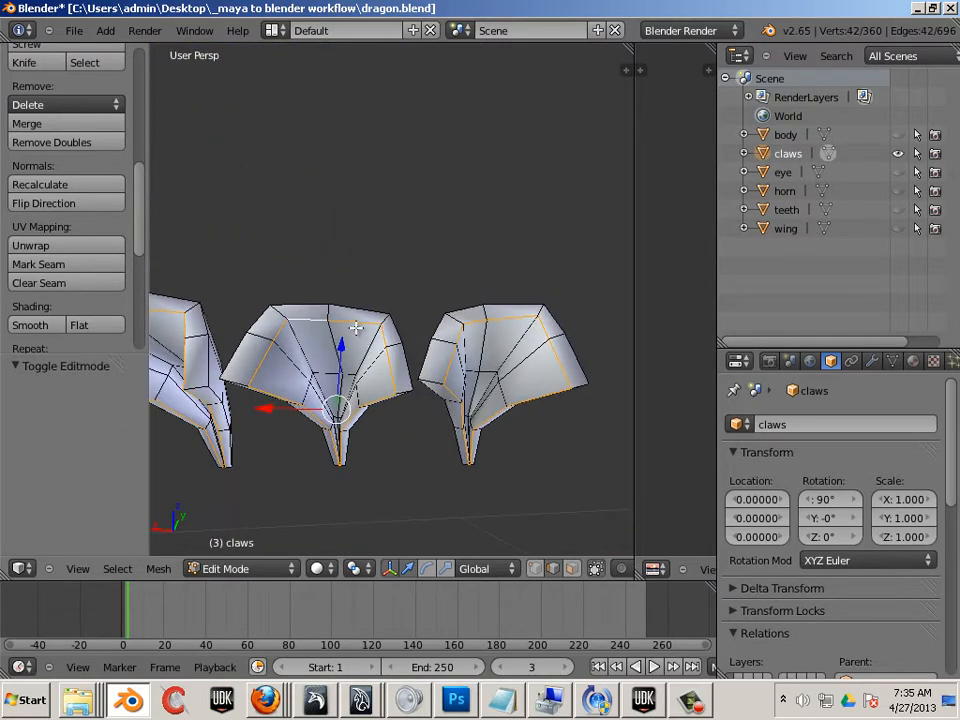
{"action": "left_click", "coordinate": [80, 265]}
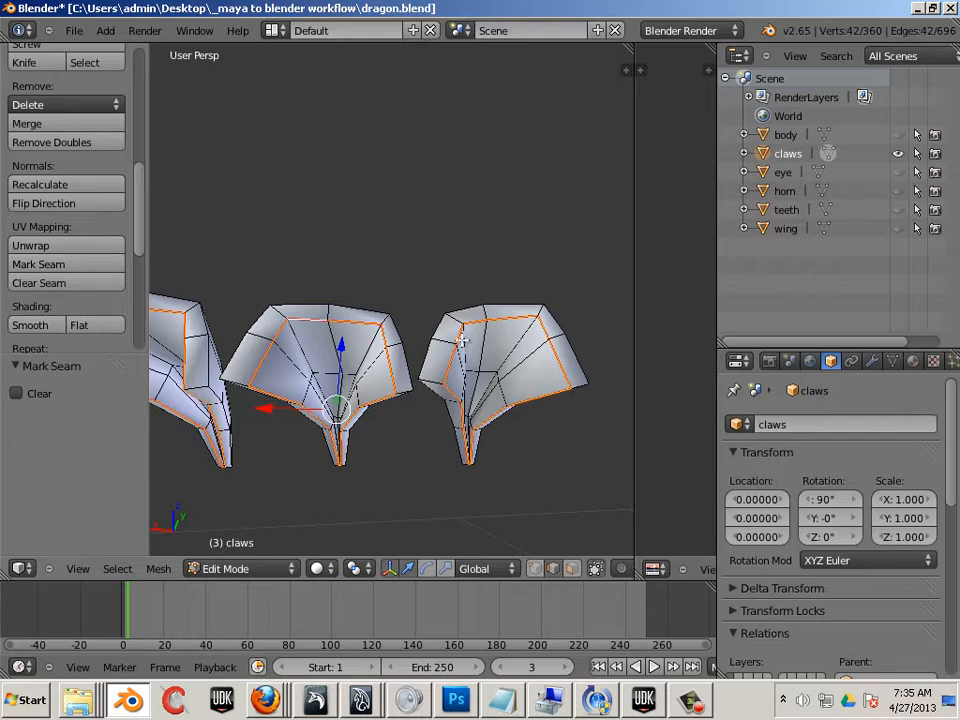
Step: Select the two upper seam edges inside the open base of each of the three claws and clear their seams
{"action": "right_click", "coordinate": [503, 321]}
{"action": "right_click", "coordinate": [468, 321], "text": "shift"}
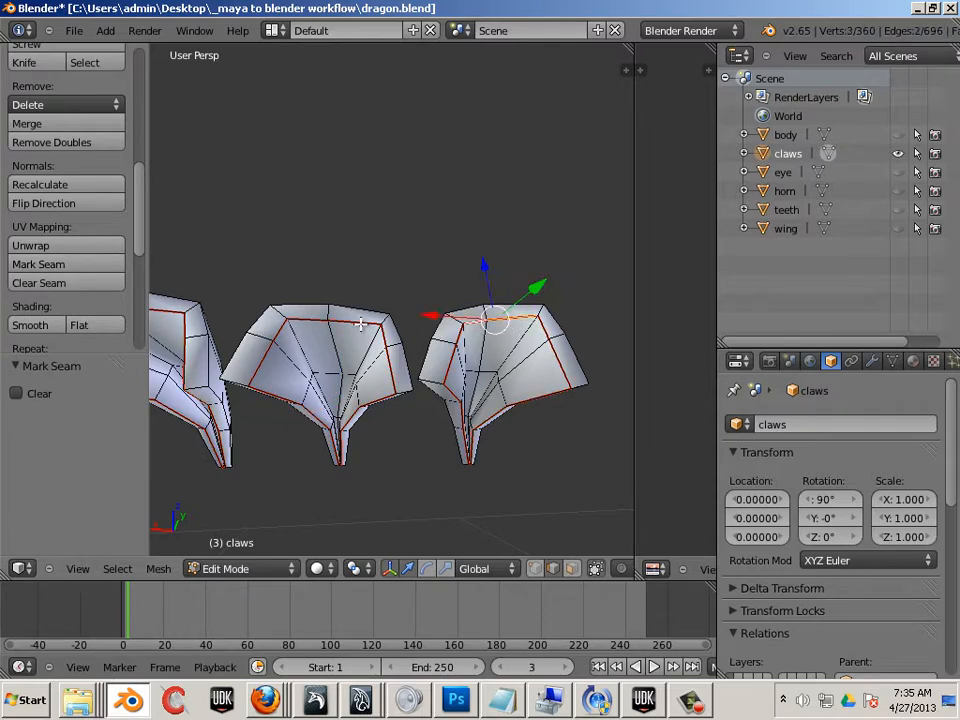
{"action": "right_click", "coordinate": [380, 320], "text": "shift"}
{"action": "right_click", "coordinate": [282, 323], "text": "shift"}
{"action": "middle_click_drag", "start_coordinate": [216, 343], "coordinate": [278, 311]}
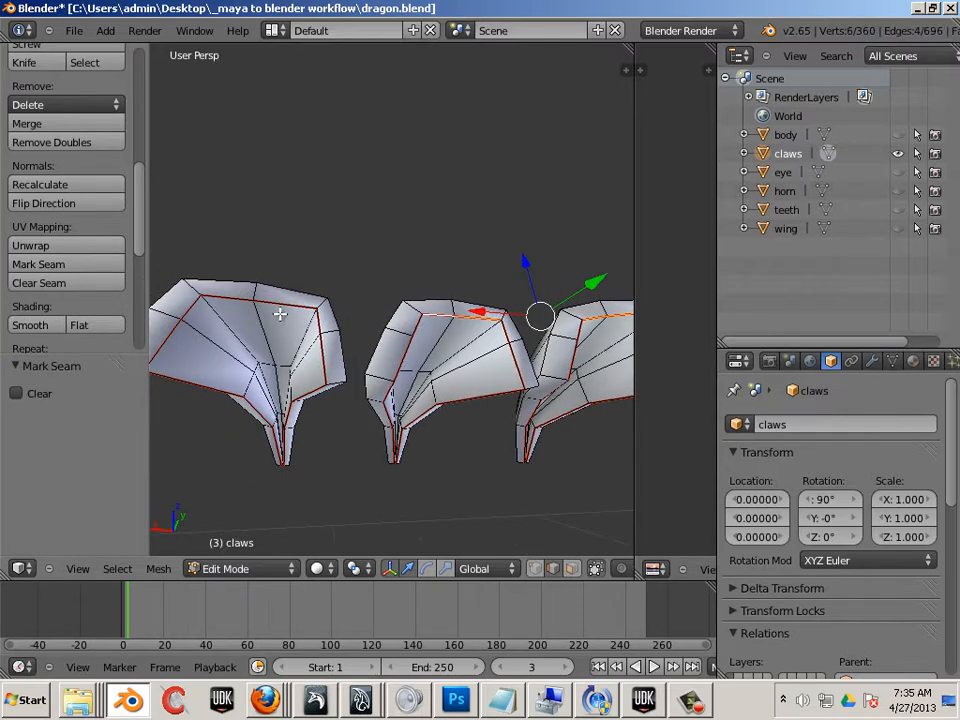
{"action": "right_click", "coordinate": [253, 300], "text": "shift"}
{"action": "right_click", "coordinate": [172, 305], "text": "shift"}
{"action": "left_click", "coordinate": [67, 284]}
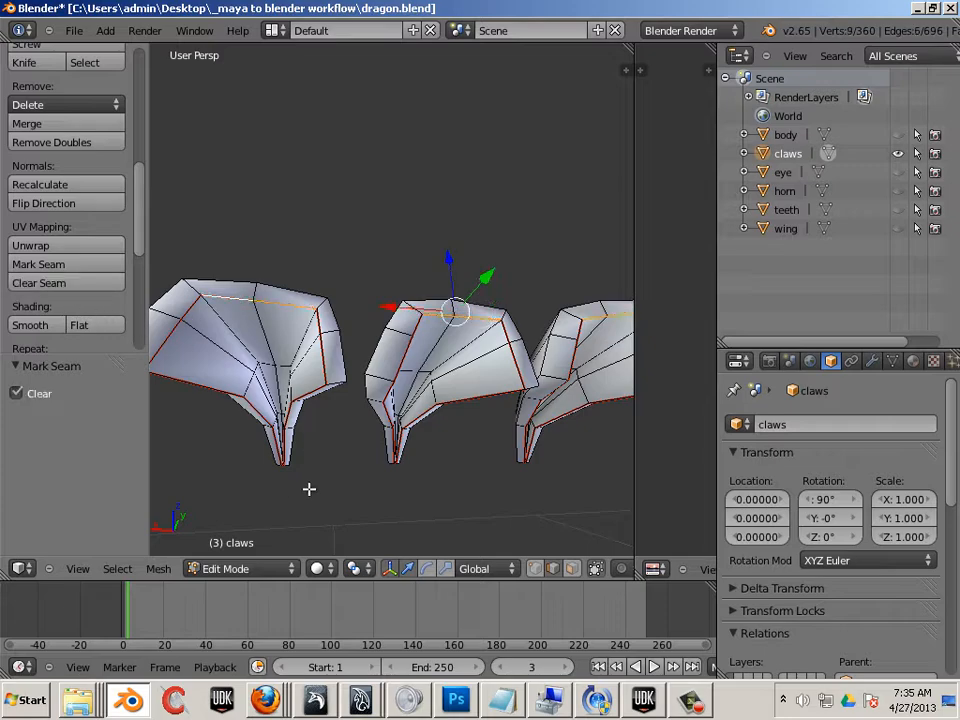
Step: Enlarge the UV editor, select the linked geometry of all three claws, and unwrap them
{"action": "middle_click_drag", "start_coordinate": [309, 489], "coordinate": [607, 374]}
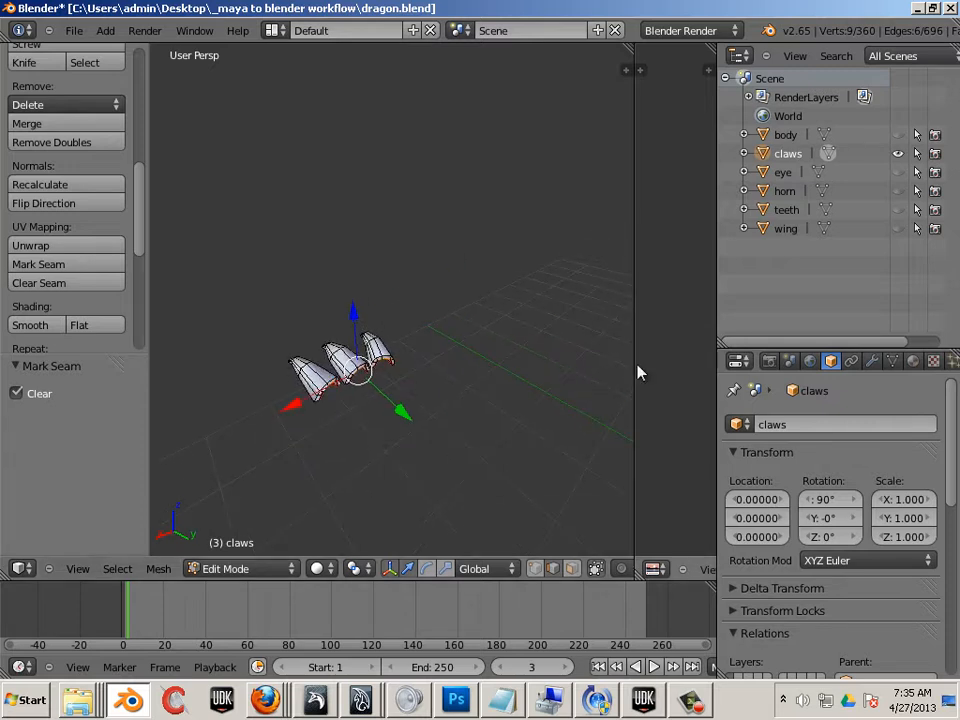
{"action": "left_click_drag", "start_coordinate": [632, 366], "coordinate": [372, 380]}
{"action": "right_click", "coordinate": [262, 364]}
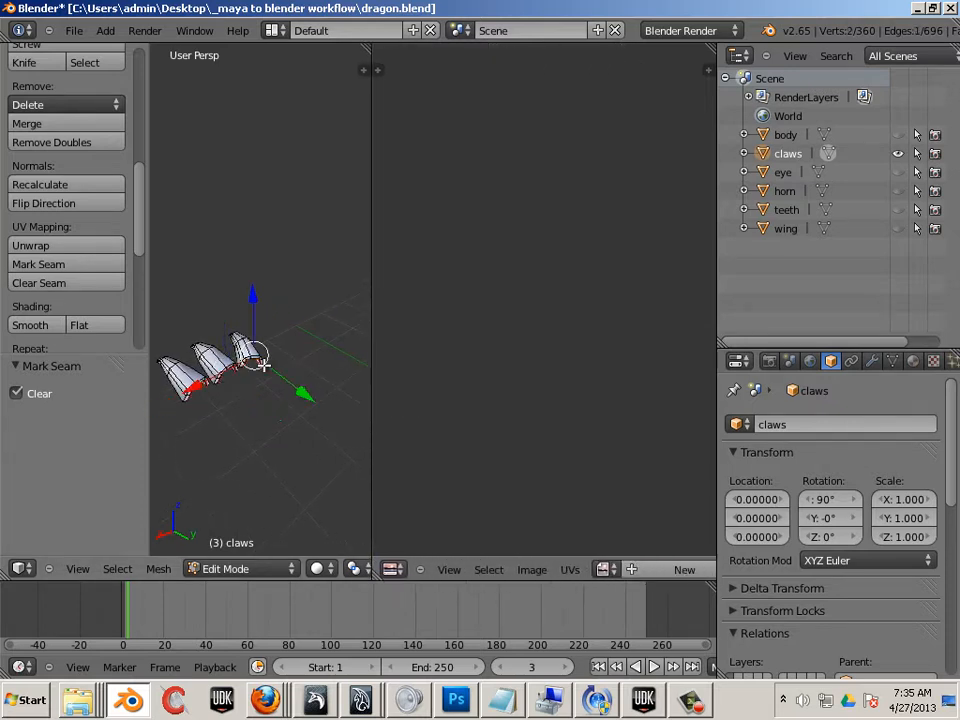
{"action": "key", "text": "l"}
{"action": "key", "text": "l"}
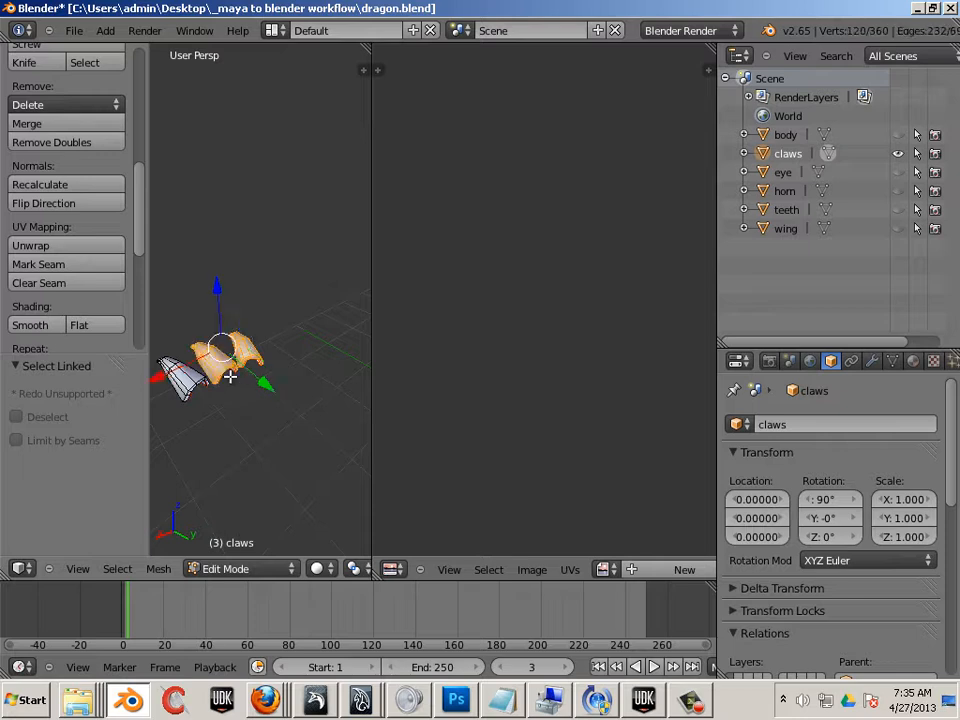
{"action": "key", "text": "l"}
{"action": "middle_click_drag", "start_coordinate": [222, 440], "coordinate": [251, 330]}
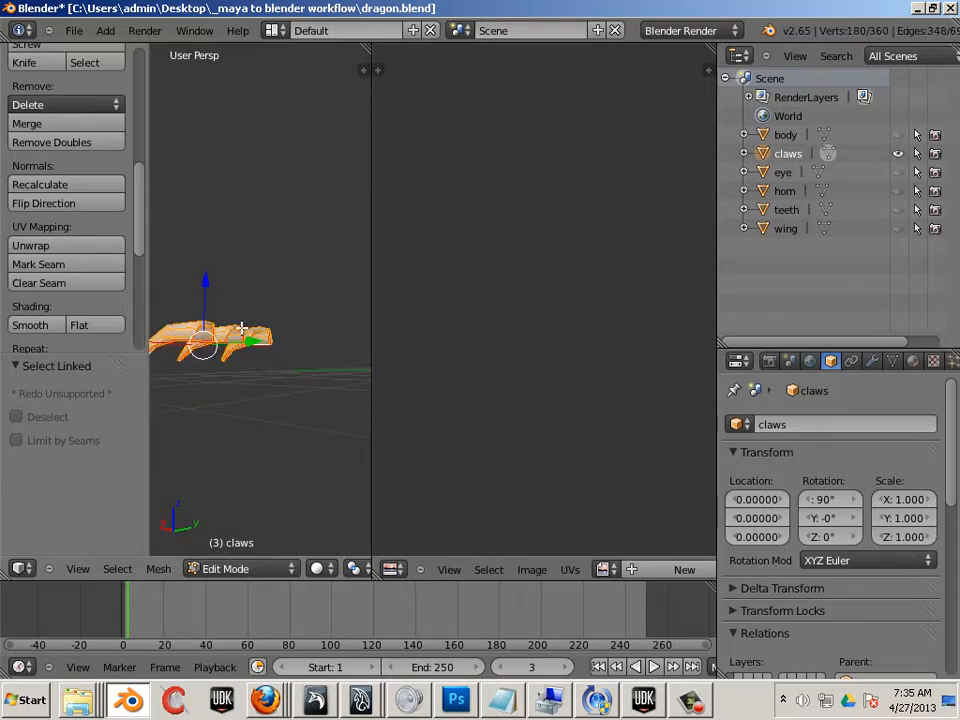
{"action": "key", "text": "u"}
{"action": "left_click", "coordinate": [242, 323]}
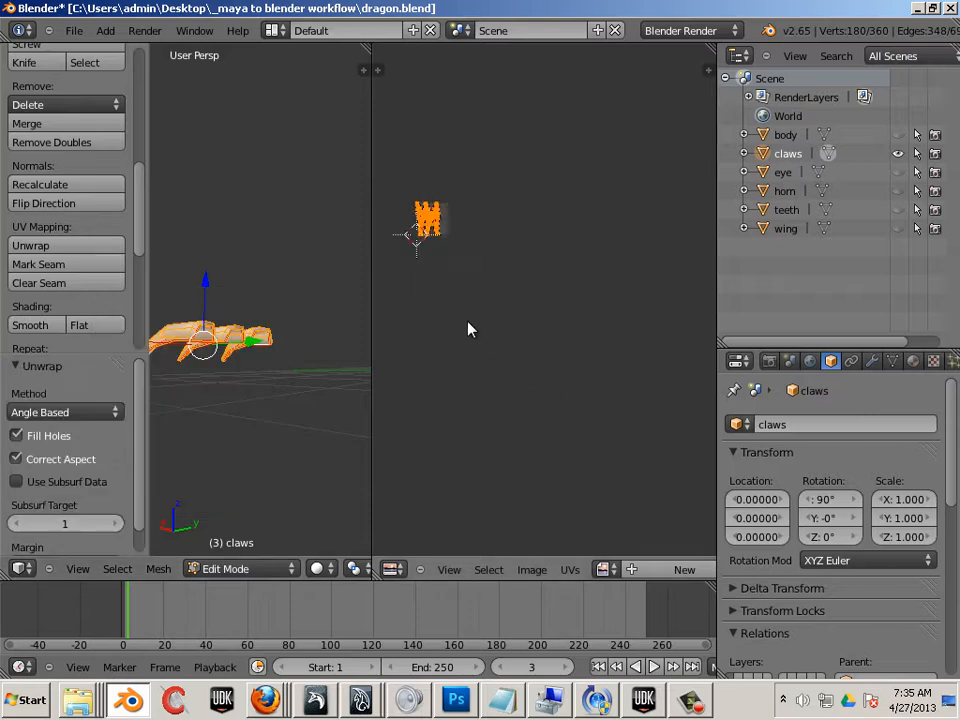
Step: Inspect the unwrapped front claw UV islands in the UV editor
{"action": "middle_click_drag", "start_coordinate": [492, 334], "coordinate": [557, 438]}
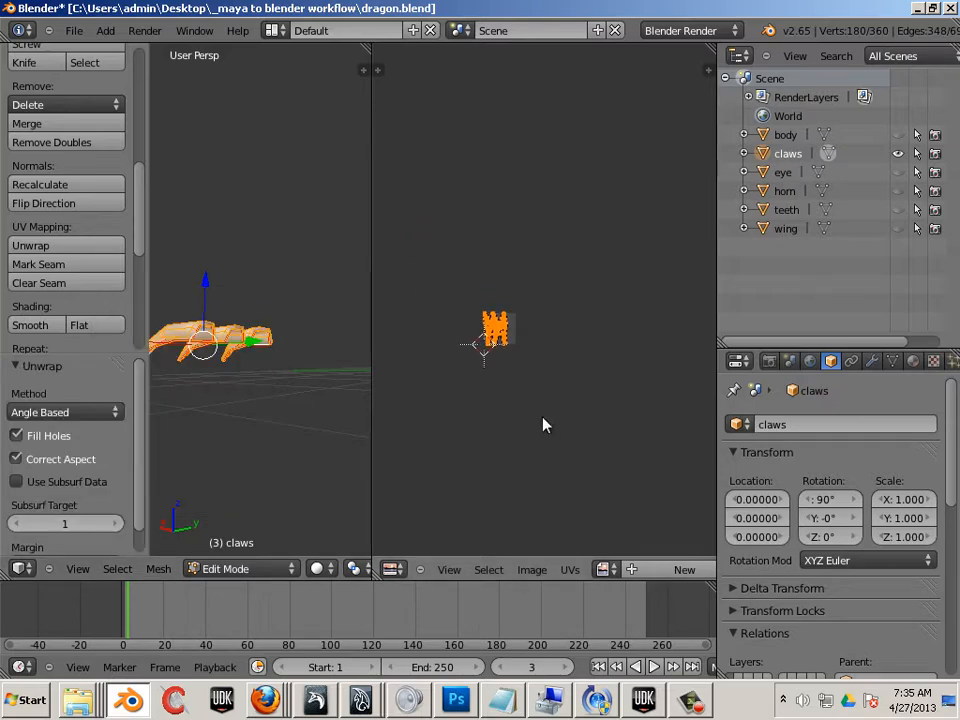
{"action": "scroll", "coordinate": [541, 420], "scroll_direction": "up", "scroll_amount": 4}
{"action": "middle_click_drag", "start_coordinate": [470, 386], "coordinate": [497, 317]}
{"action": "scroll", "coordinate": [600, 395], "scroll_direction": "up", "scroll_amount": 3}
{"action": "scroll", "coordinate": [495, 319], "scroll_direction": "up", "scroll_amount": 6}
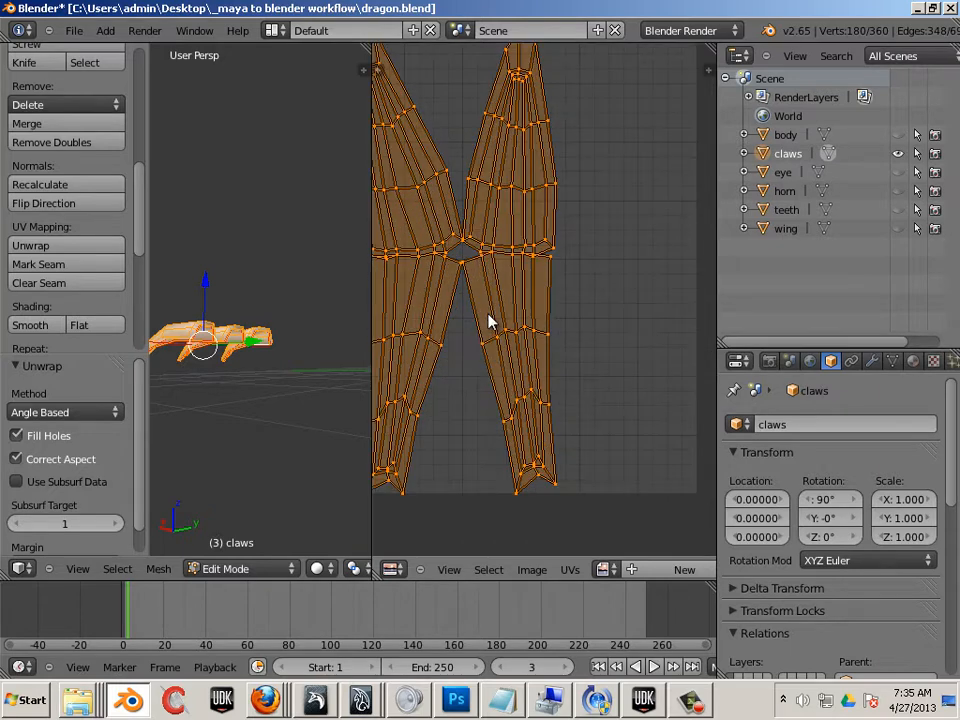
{"action": "scroll", "coordinate": [490, 320], "scroll_direction": "down", "scroll_amount": 4}
{"action": "mouse_move", "coordinate": [373, 306]}
{"action": "left_mouse_down"}
{"action": "mouse_move", "coordinate": [401, 316]}
{"action": "mouse_move", "coordinate": [379, 317]}
{"action": "left_mouse_up"}
{"action": "mouse_move", "coordinate": [519, 341]}
{"action": "middle_mouse_down", "text": "ctrl"}
{"action": "mouse_move", "coordinate": [624, 375]}
{"action": "mouse_move", "coordinate": [519, 354]}
{"action": "mouse_move", "coordinate": [502, 376]}
{"action": "mouse_move", "coordinate": [520, 339]}
{"action": "middle_mouse_up", "text": "ctrl"}
{"action": "middle_click_drag", "start_coordinate": [531, 294], "coordinate": [567, 270]}
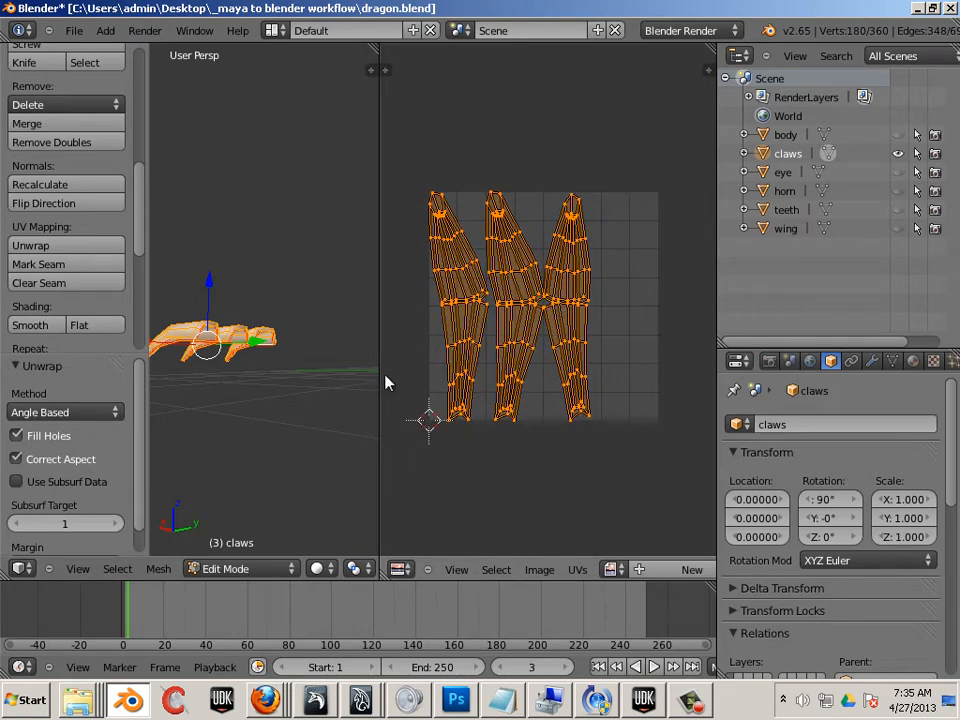
Step: Enlarge the 3D view and select the edge loop running along the underside of each of the hind foot's three claws
{"action": "left_click_drag", "start_coordinate": [378, 375], "coordinate": [597, 390]}
{"action": "middle_click_drag", "start_coordinate": [570, 392], "coordinate": [387, 351]}
{"action": "scroll", "coordinate": [386, 345], "scroll_direction": "up", "scroll_amount": 3}
{"action": "middle_click_drag", "start_coordinate": [403, 270], "coordinate": [420, 334], "text": "shift"}
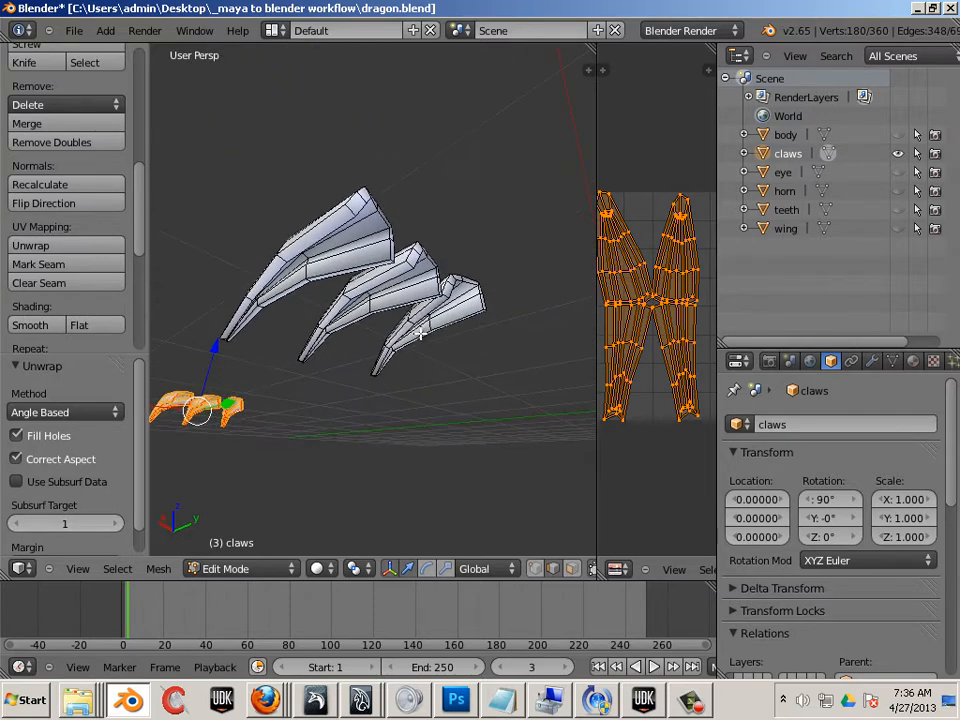
{"action": "scroll", "coordinate": [389, 325], "scroll_direction": "up", "scroll_amount": 1}
{"action": "scroll", "coordinate": [361, 301], "scroll_direction": "down", "scroll_amount": 1}
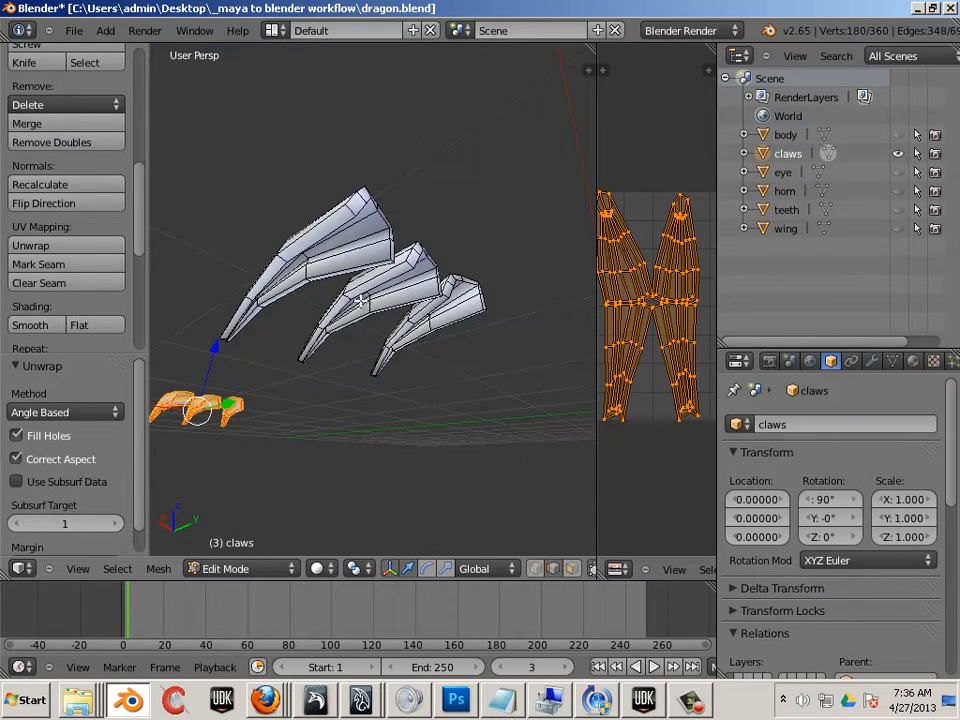
{"action": "right_click", "coordinate": [341, 228]}
{"action": "right_click", "coordinate": [341, 228], "text": "alt"}
{"action": "middle_click_drag", "start_coordinate": [395, 371], "coordinate": [364, 347]}
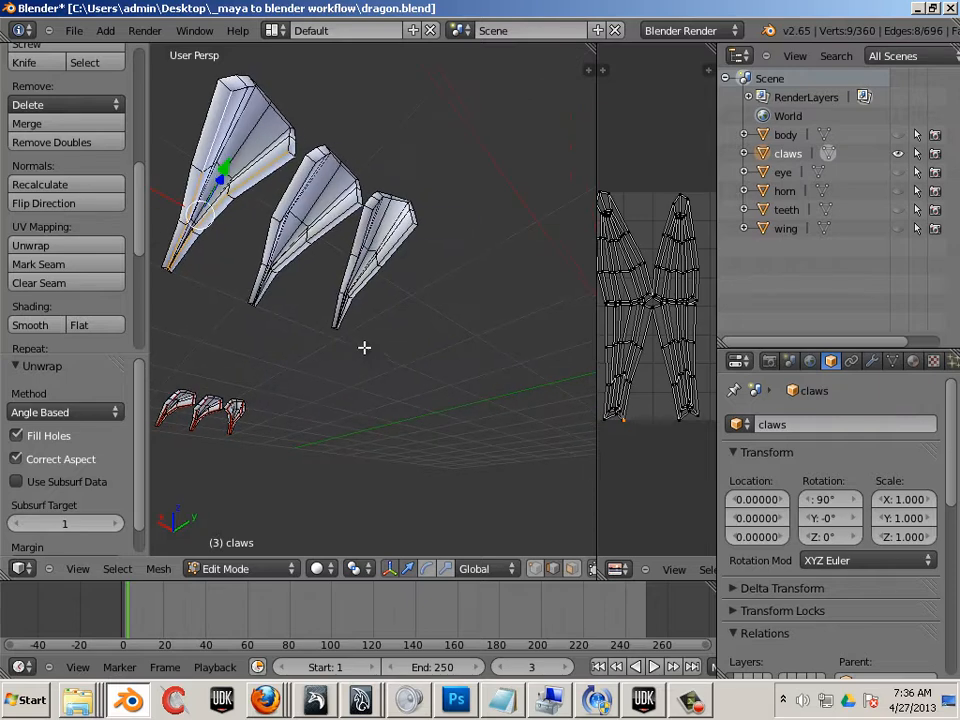
{"action": "right_click", "coordinate": [328, 228], "text": "alt+shift"}
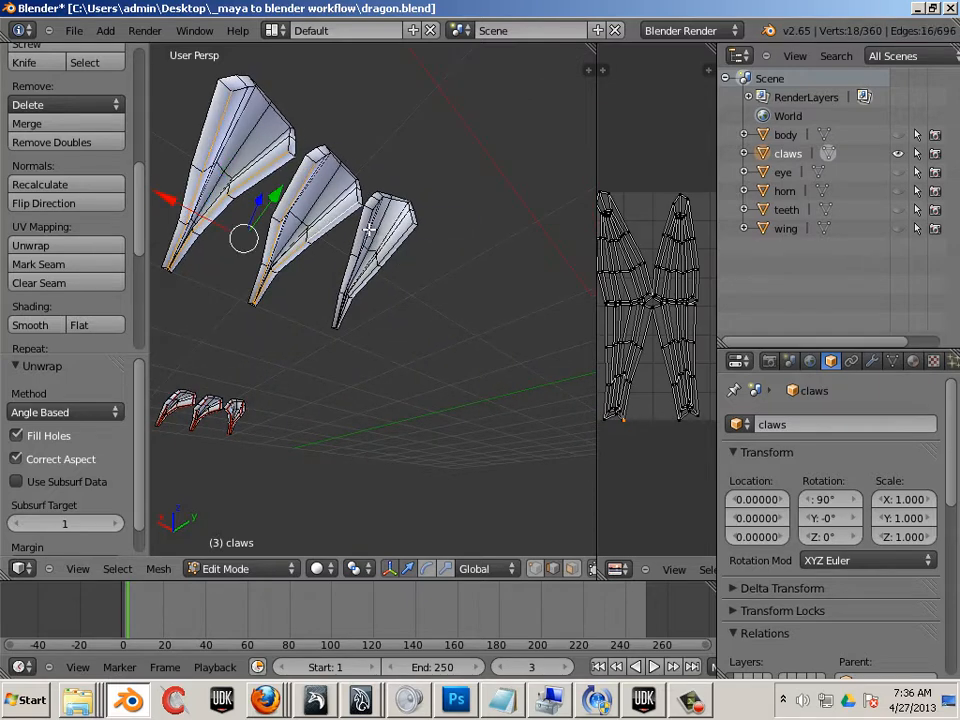
{"action": "right_click", "coordinate": [368, 229], "text": "alt+shift"}
Step: Add the inner edge loops at the open bases of the three hind claws to the selection and mark all selected loops as seams
{"action": "middle_click_drag", "start_coordinate": [451, 289], "coordinate": [425, 368]}
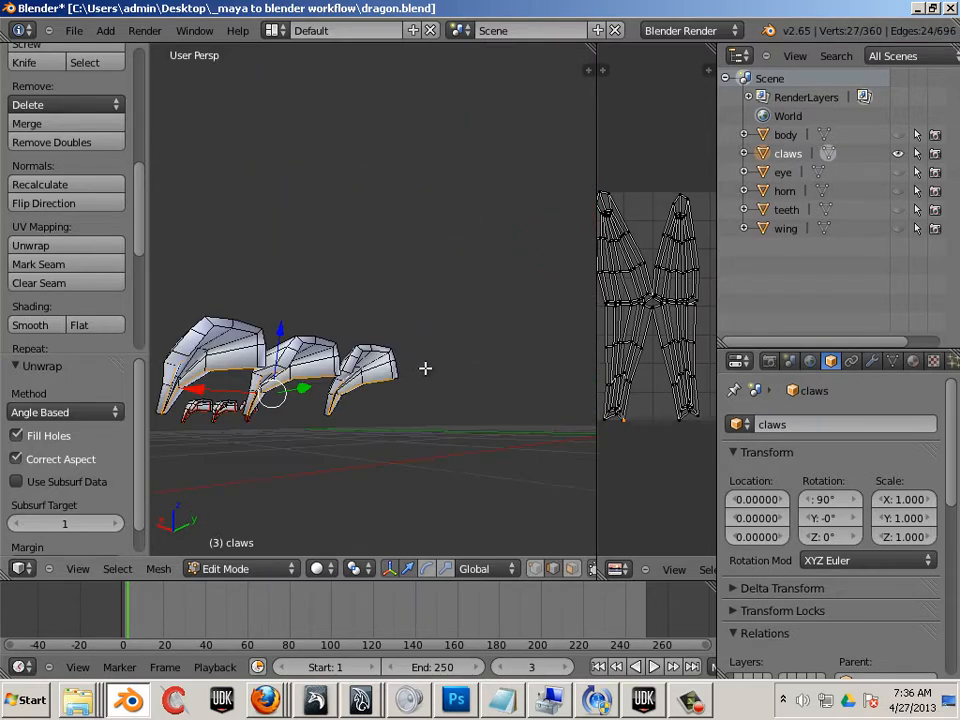
{"action": "scroll", "coordinate": [403, 394], "scroll_direction": "up", "scroll_amount": 4}
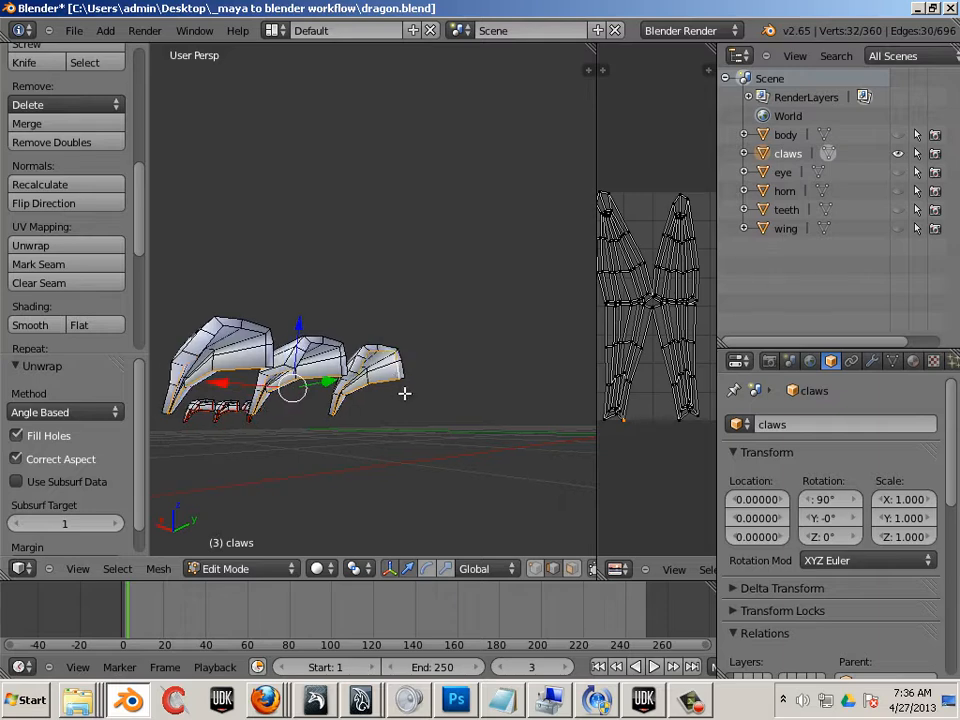
{"action": "right_click", "coordinate": [417, 370], "text": "alt+shift"}
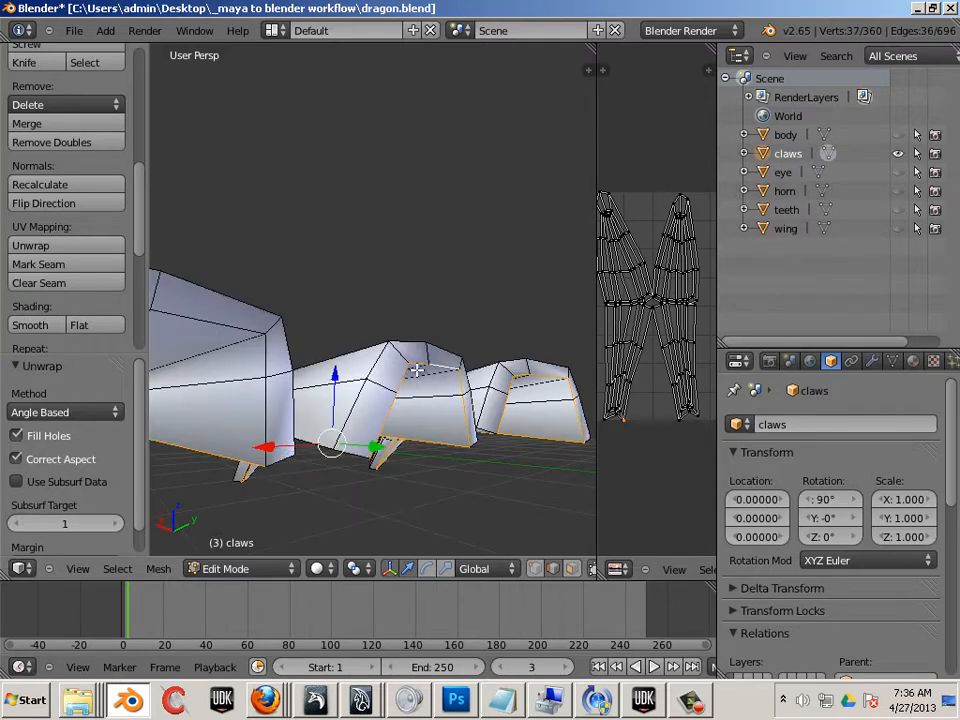
{"action": "right_click", "coordinate": [267, 344], "text": "alt+shift"}
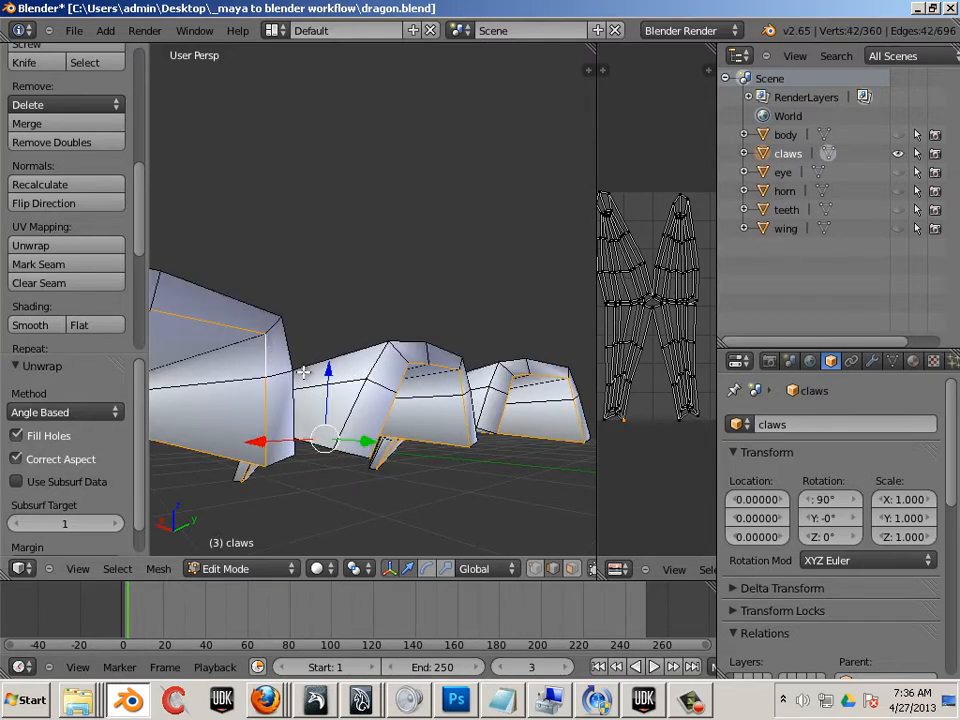
{"action": "left_click", "coordinate": [90, 266]}
Step: Select the two upper seam edges inside the open base of each hind claw and clear their seams
{"action": "scroll", "coordinate": [246, 321], "scroll_direction": "up", "scroll_amount": 3}
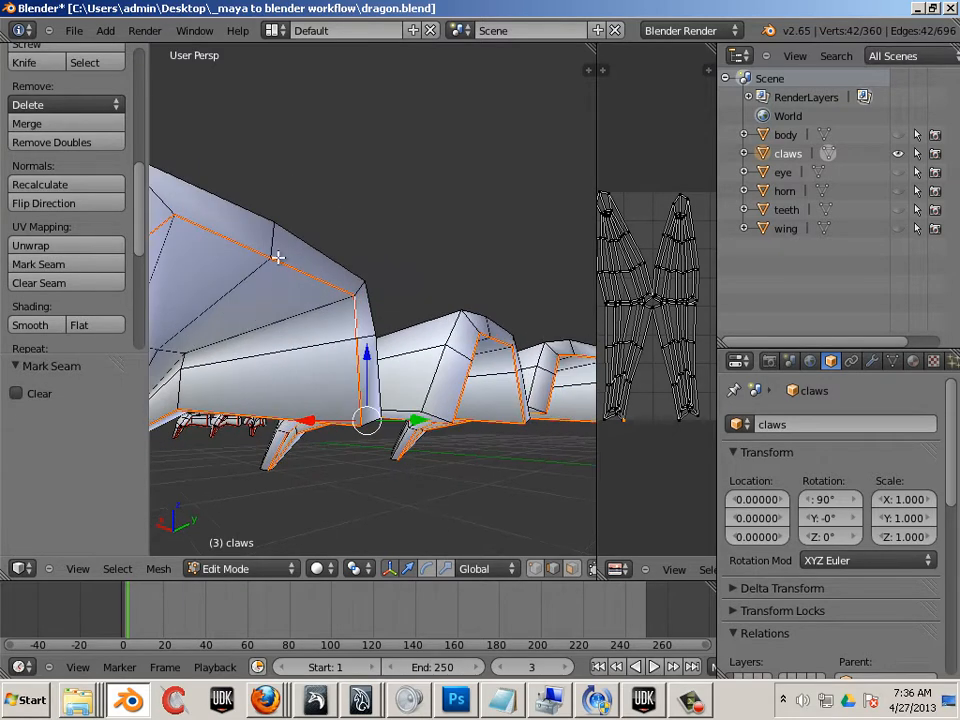
{"action": "right_click", "coordinate": [225, 242]}
{"action": "right_click", "coordinate": [302, 277], "text": "shift"}
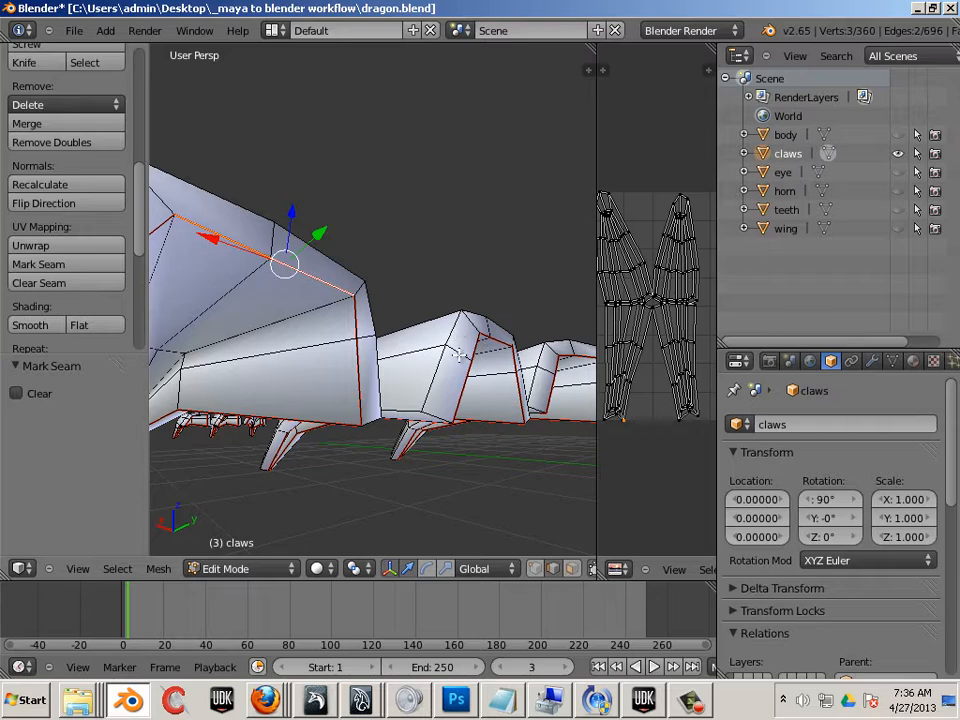
{"action": "scroll", "coordinate": [458, 354], "scroll_direction": "down", "scroll_amount": 3}
{"action": "right_click", "coordinate": [431, 394], "text": "shift"}
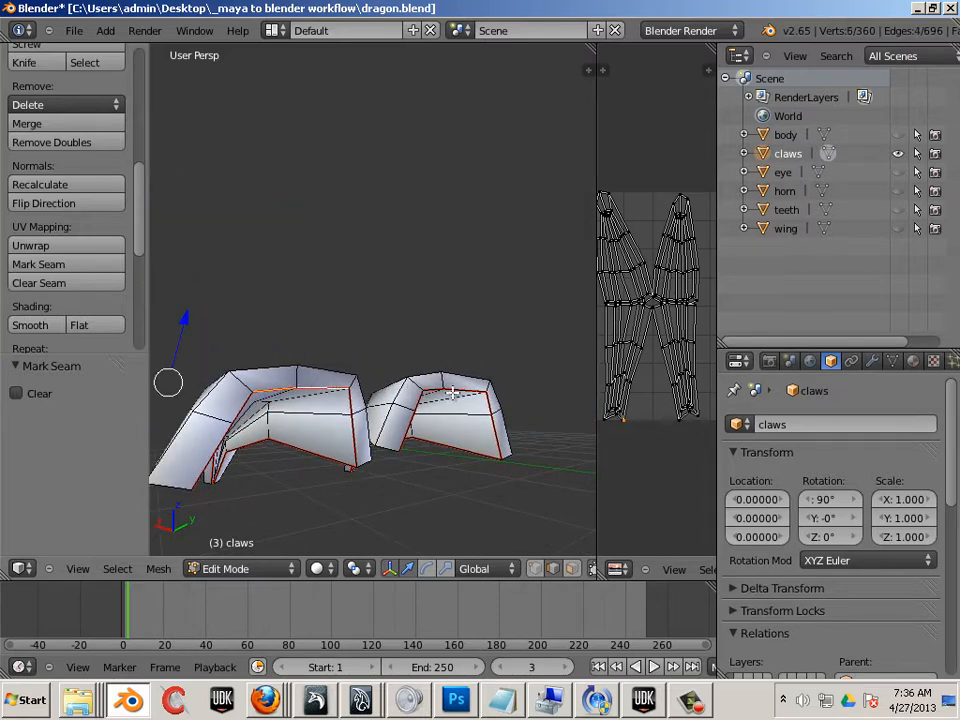
{"action": "middle_click_drag", "start_coordinate": [431, 390], "coordinate": [360, 328]}
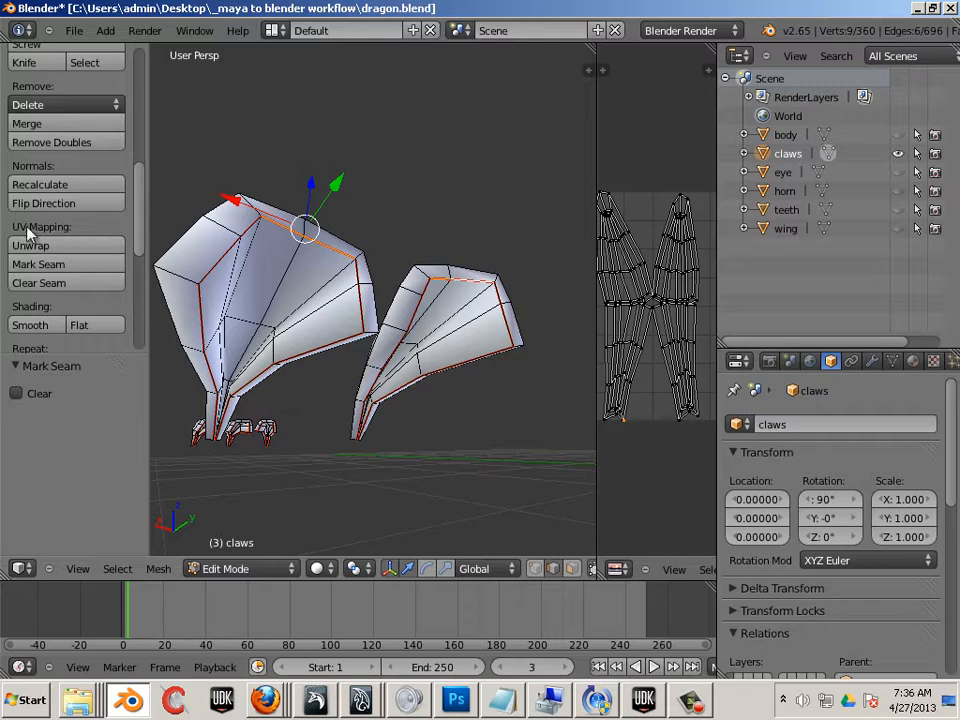
{"action": "left_click", "coordinate": [46, 284]}
{"action": "scroll", "coordinate": [391, 331], "scroll_direction": "down", "scroll_amount": 4}
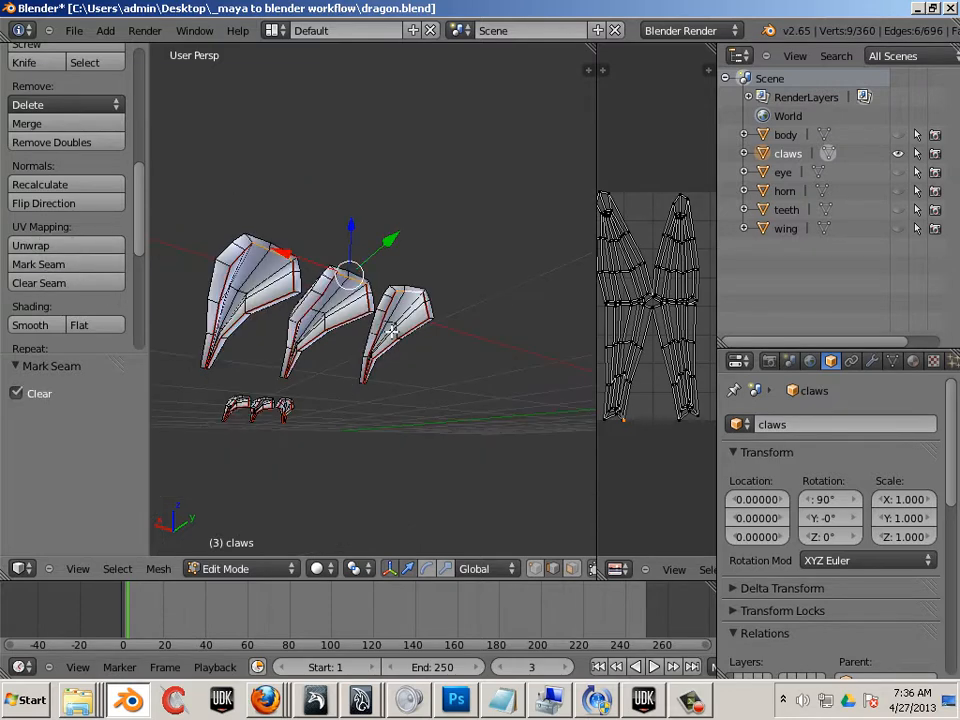
Step: Select the linked geometry of all three hind claws, unwrap them, and clear the selection
{"action": "key", "text": "a"}
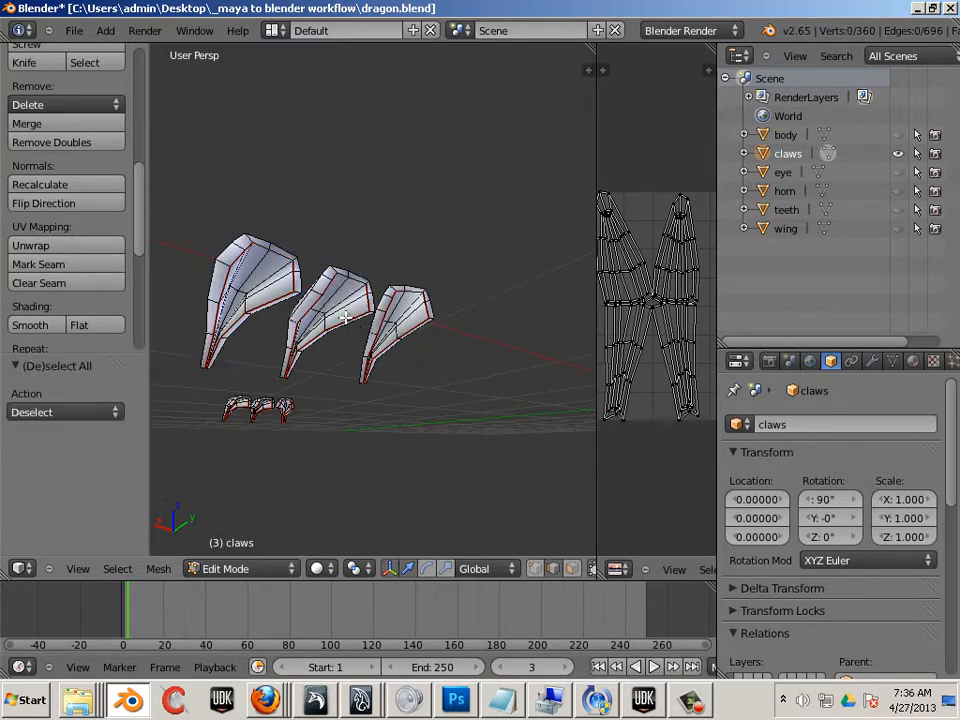
{"action": "key", "text": "l"}
{"action": "key", "text": "l"}
{"action": "key", "text": "l"}
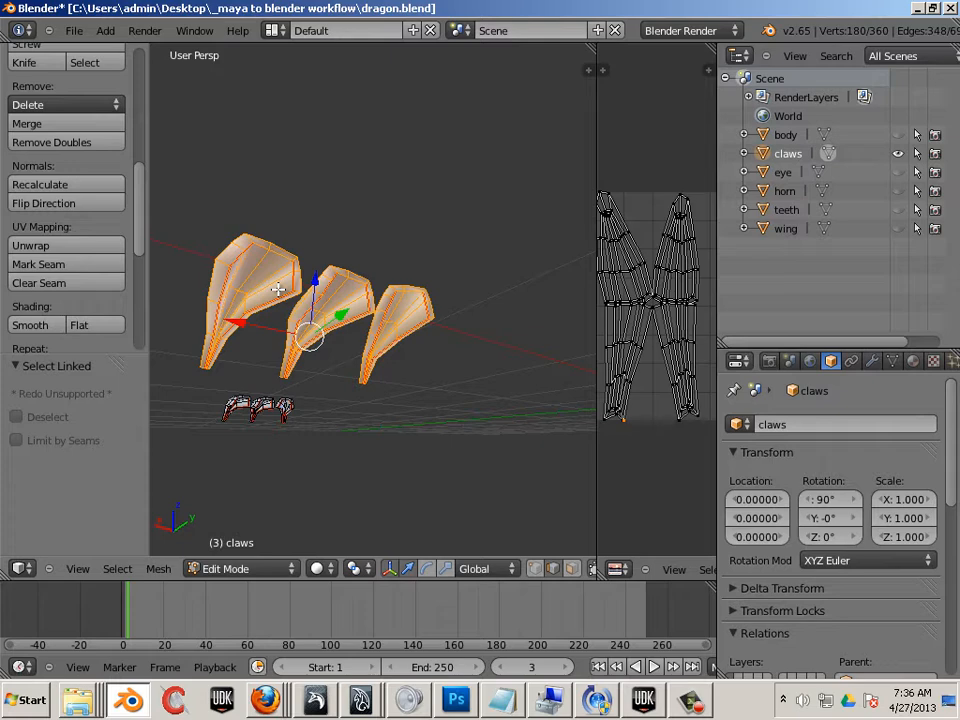
{"action": "key", "text": "u"}
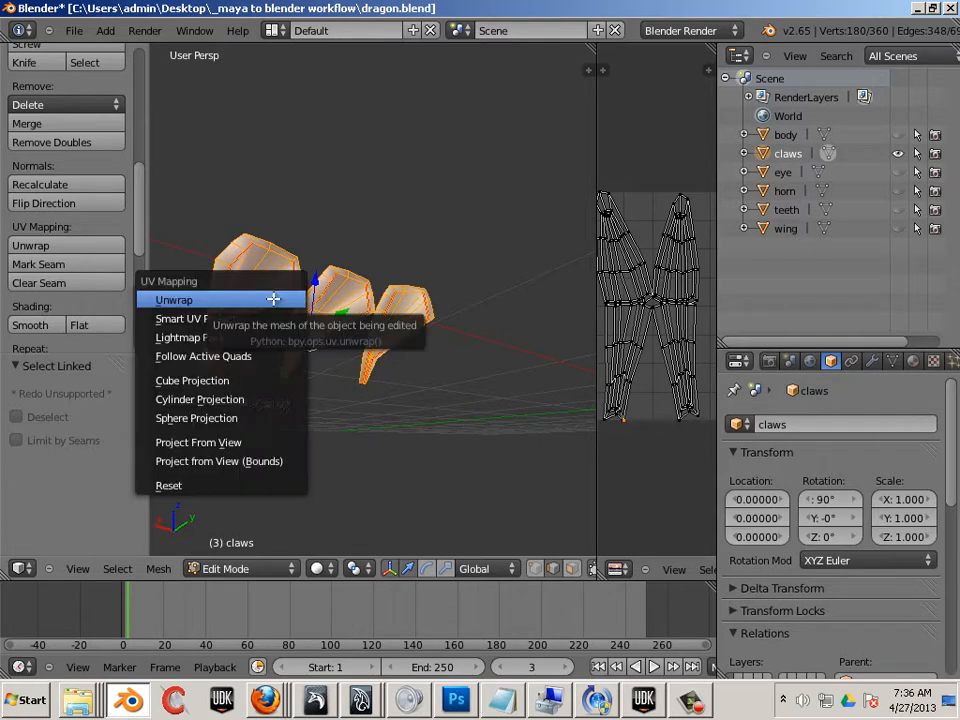
{"action": "left_click", "coordinate": [272, 299]}
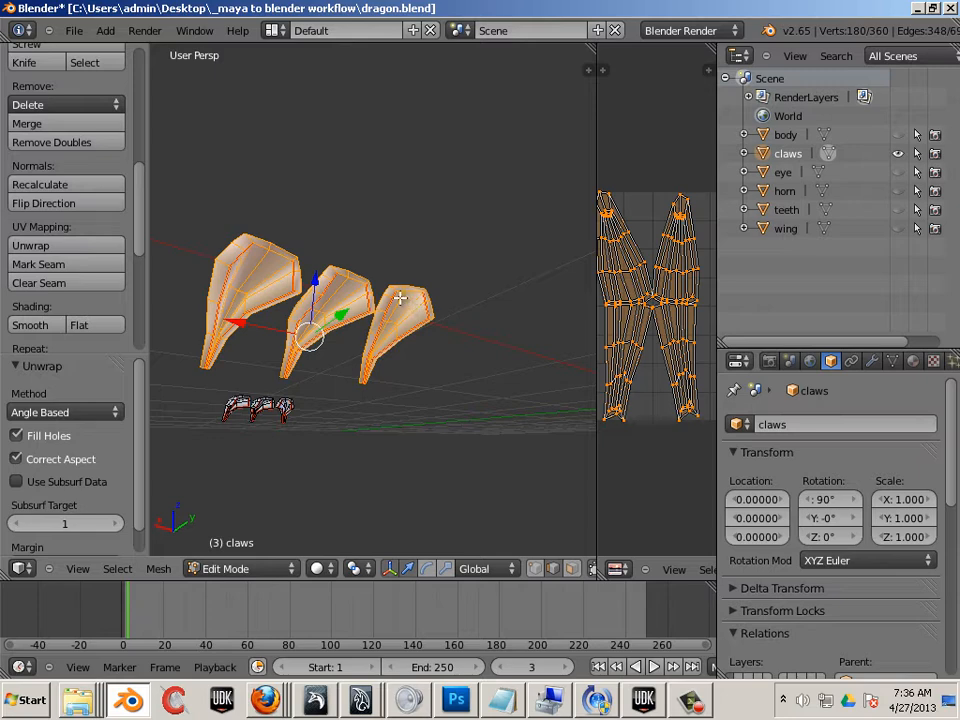
{"action": "key", "text": "a"}
Step: Return the claws to Object Mode and unhide the body, eye, horn, teeth and wing objects
{"action": "key", "text": "Tab"}
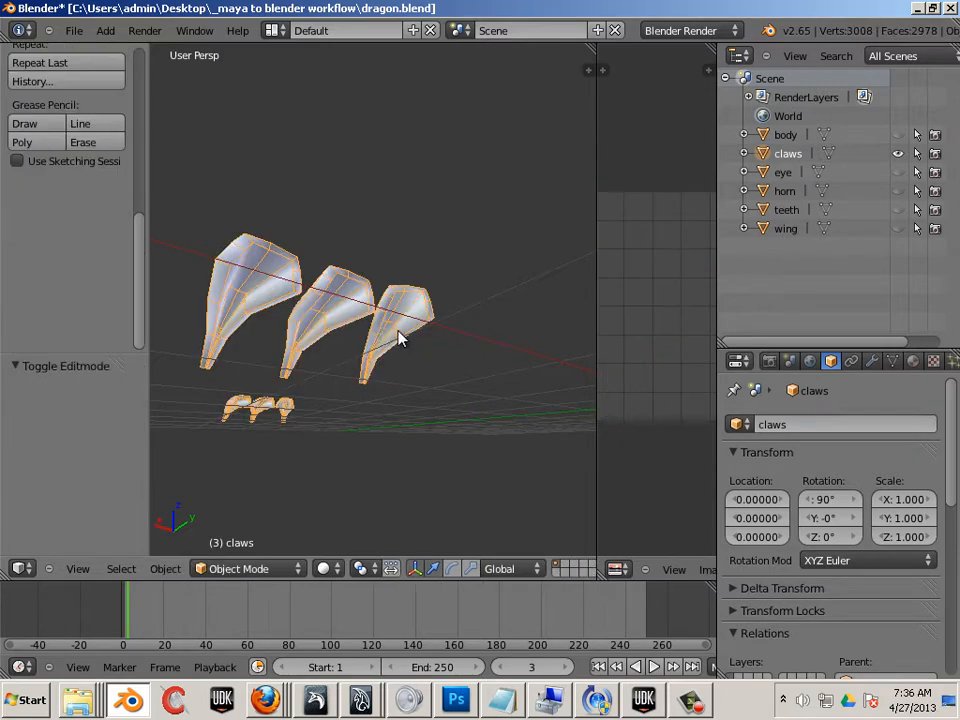
{"action": "key", "text": "a"}
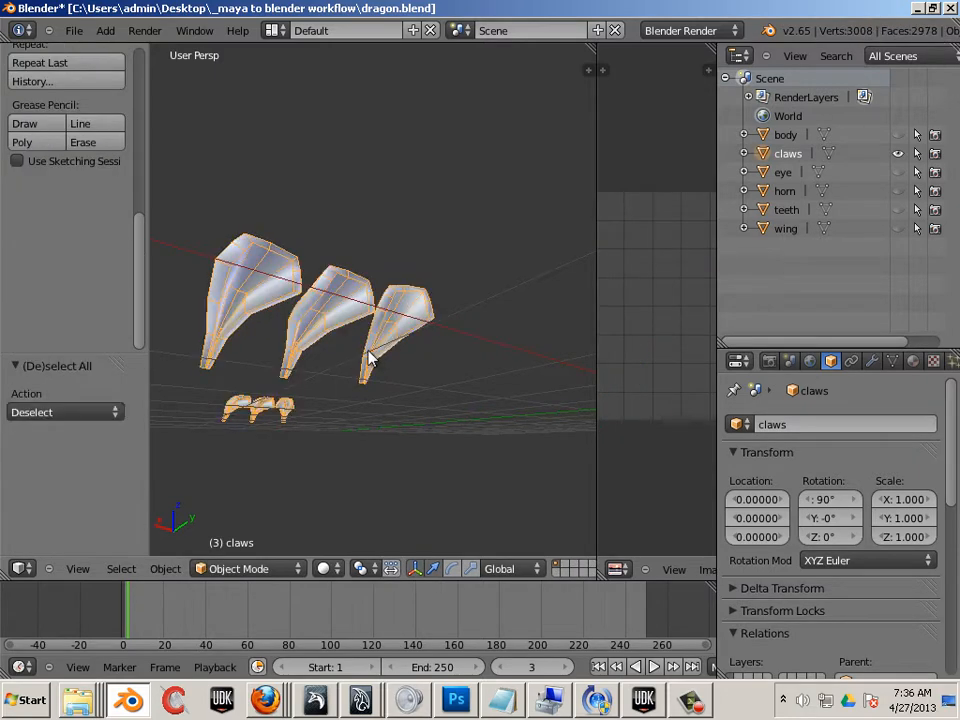
{"action": "key", "text": "Tab"}
{"action": "key", "text": "Tab"}
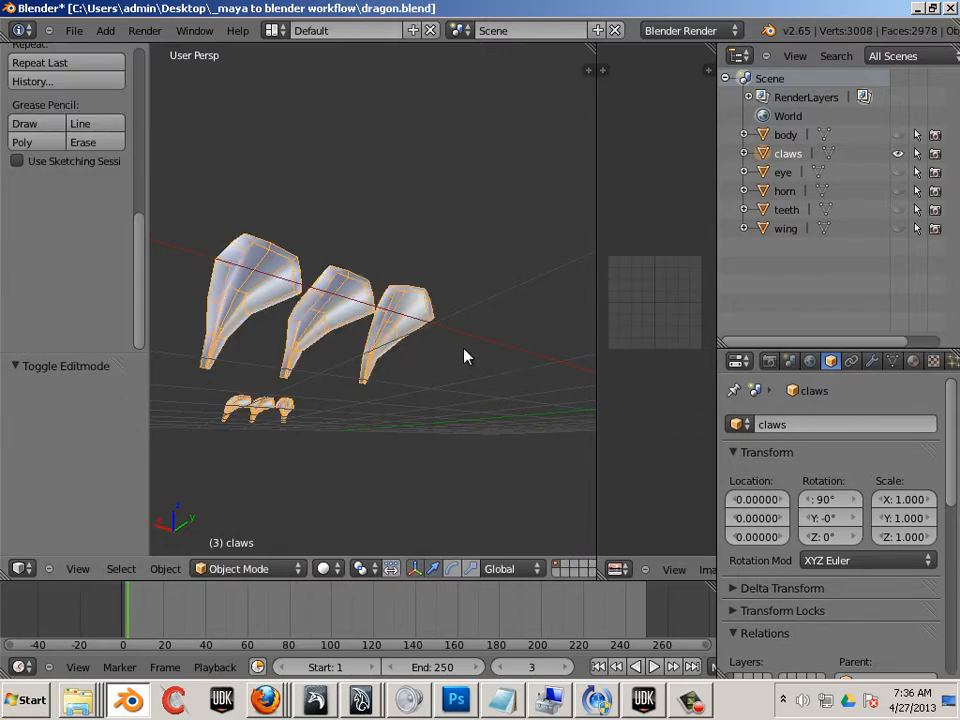
{"action": "scroll", "coordinate": [464, 357], "scroll_direction": "down", "scroll_amount": 3}
{"action": "middle_click_drag", "start_coordinate": [418, 375], "coordinate": [609, 364]}
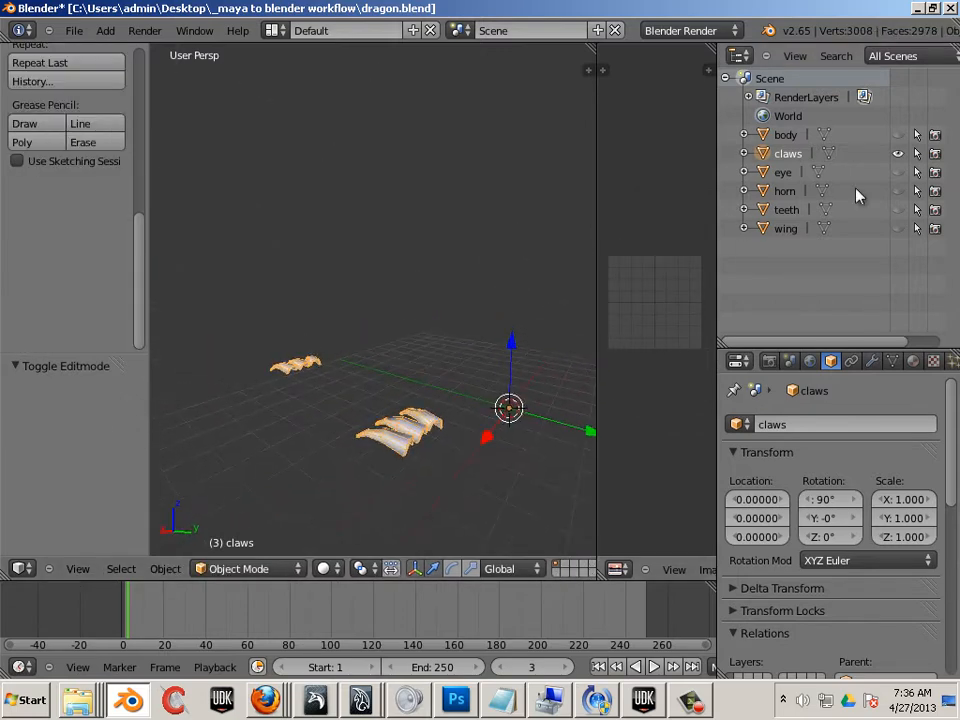
{"action": "left_click", "coordinate": [897, 134]}
{"action": "left_click", "coordinate": [897, 172]}
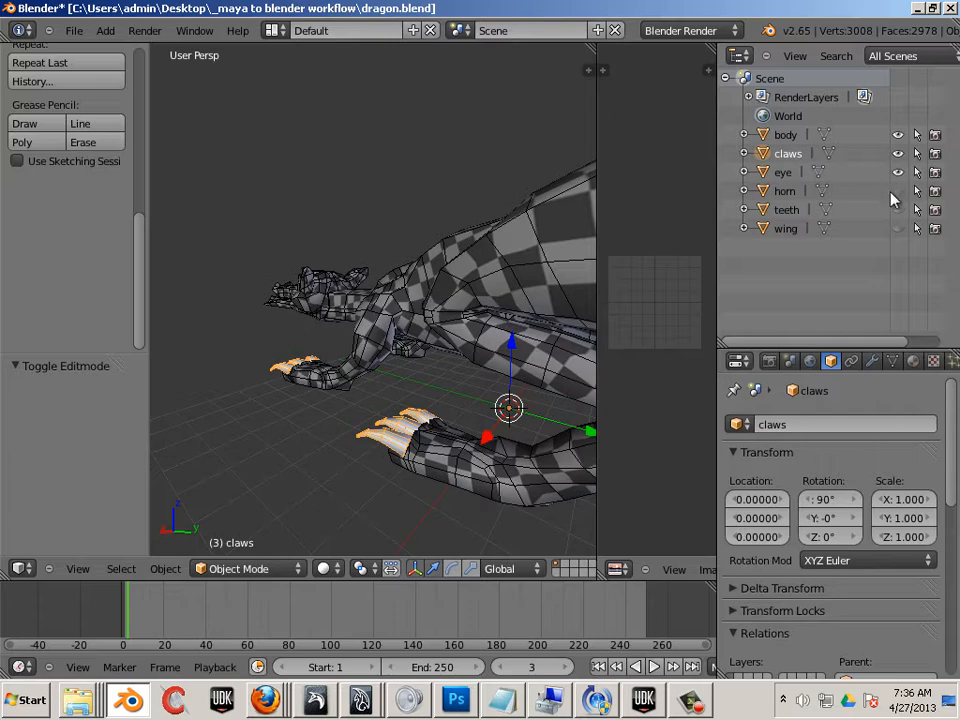
{"action": "left_click", "coordinate": [897, 191]}
{"action": "left_click", "coordinate": [897, 209]}
{"action": "left_click", "coordinate": [897, 228]}
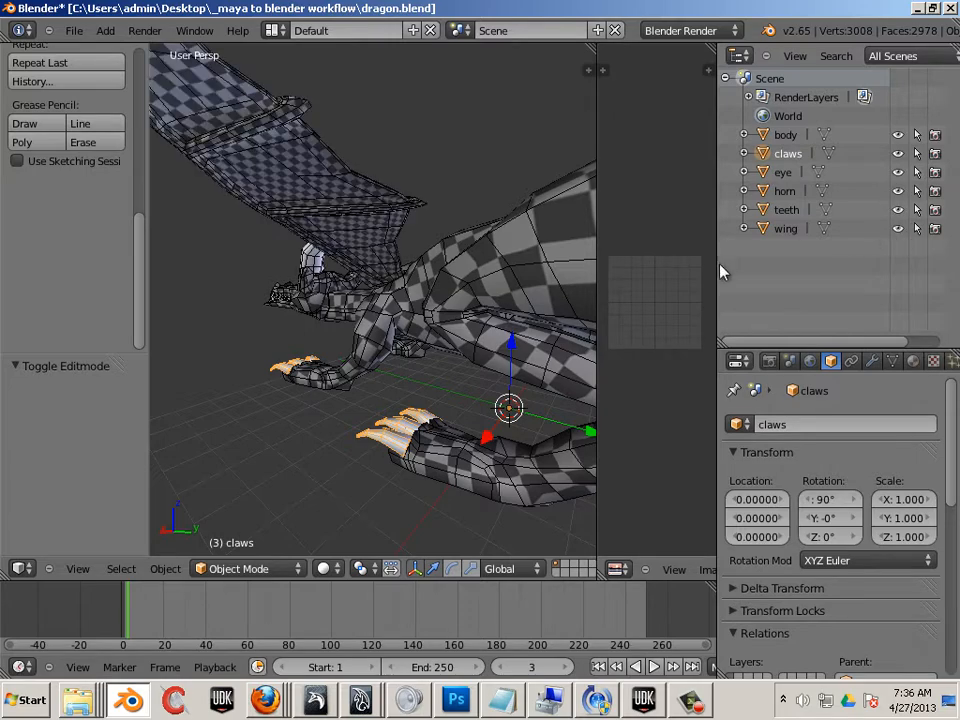
{"action": "middle_click_drag", "start_coordinate": [500, 280], "coordinate": [474, 303]}
{"action": "key", "text": "g"}
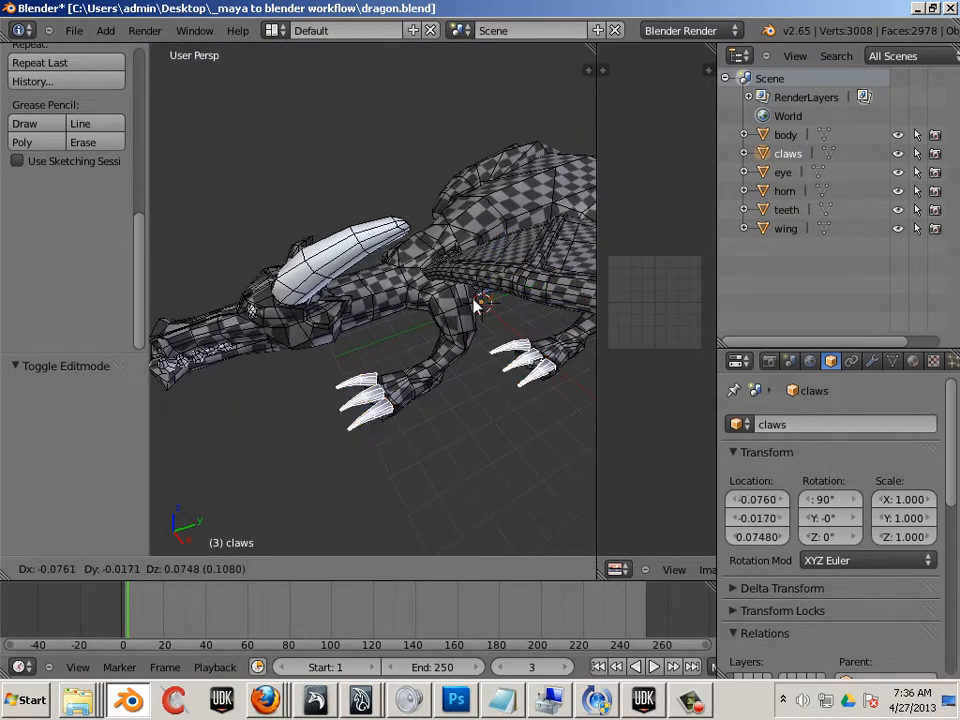
{"action": "left_click", "coordinate": [483, 297]}
{"action": "key", "text": "ctrl+z"}
Step: Enter Edit Mode on the claws and select the linked geometry of the front foot's three claws
{"action": "scroll", "coordinate": [445, 420], "scroll_direction": "up", "scroll_amount": 6}
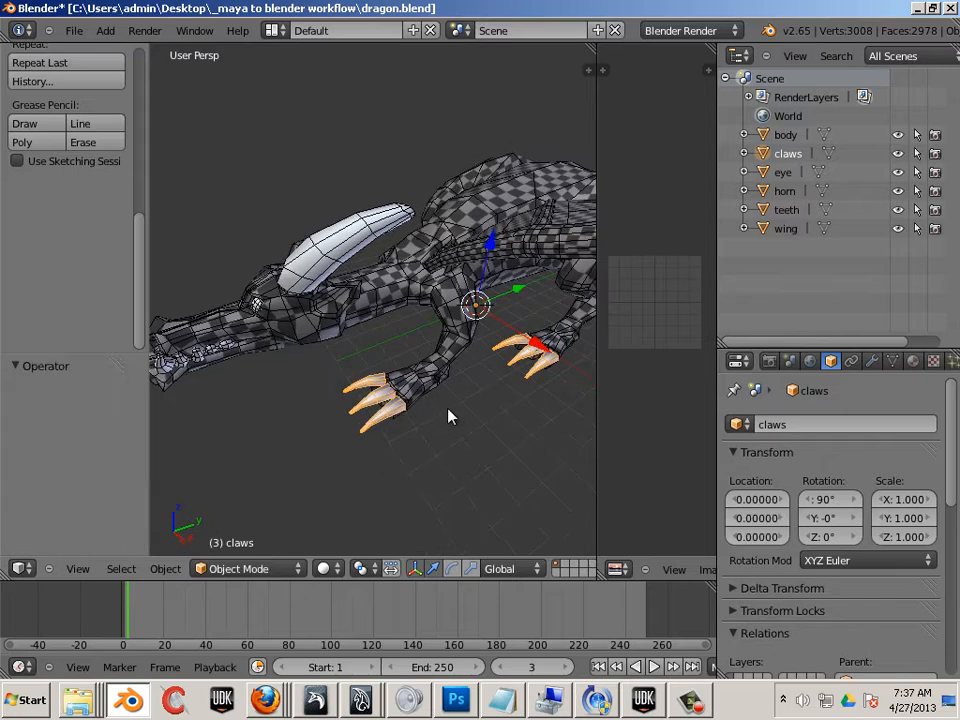
{"action": "key", "text": "Tab"}
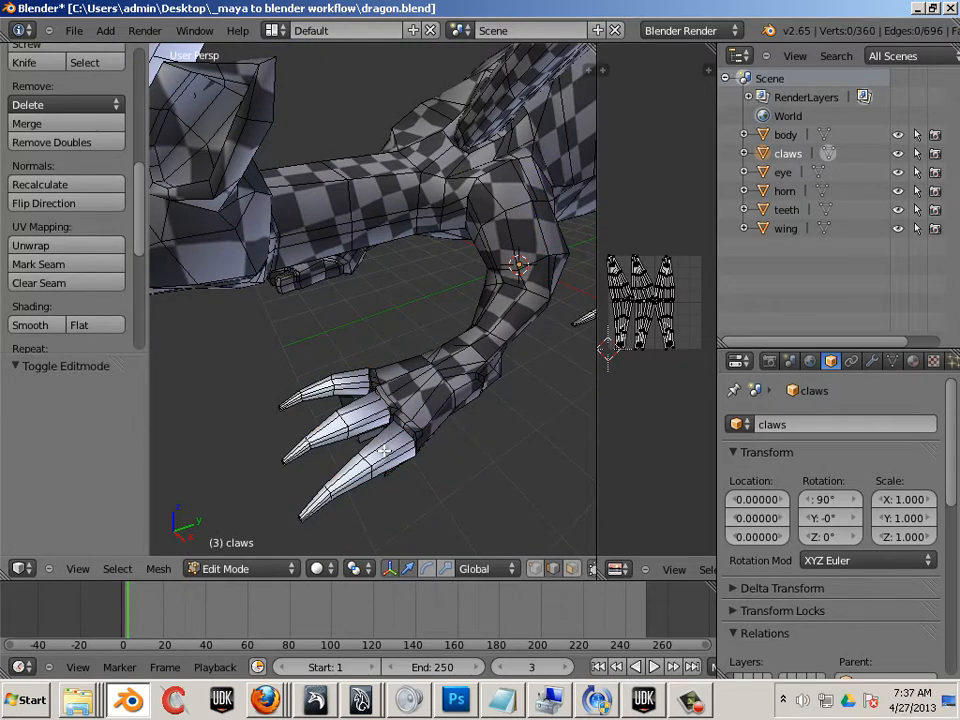
{"action": "right_click", "coordinate": [383, 452]}
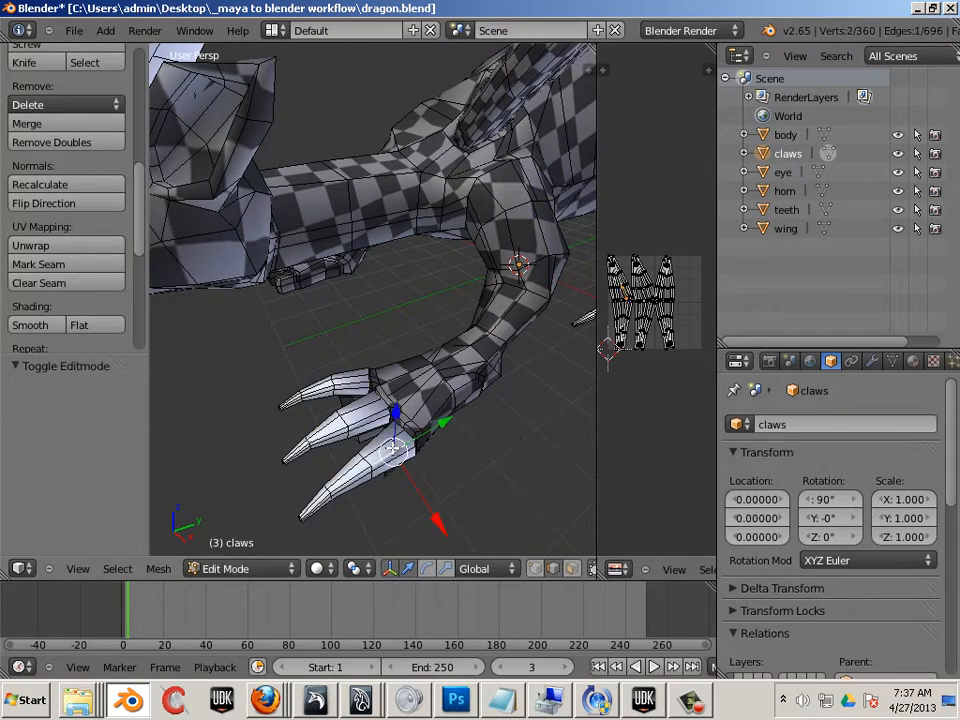
{"action": "key", "text": "l"}
{"action": "key", "text": "l"}
{"action": "key", "text": "l"}
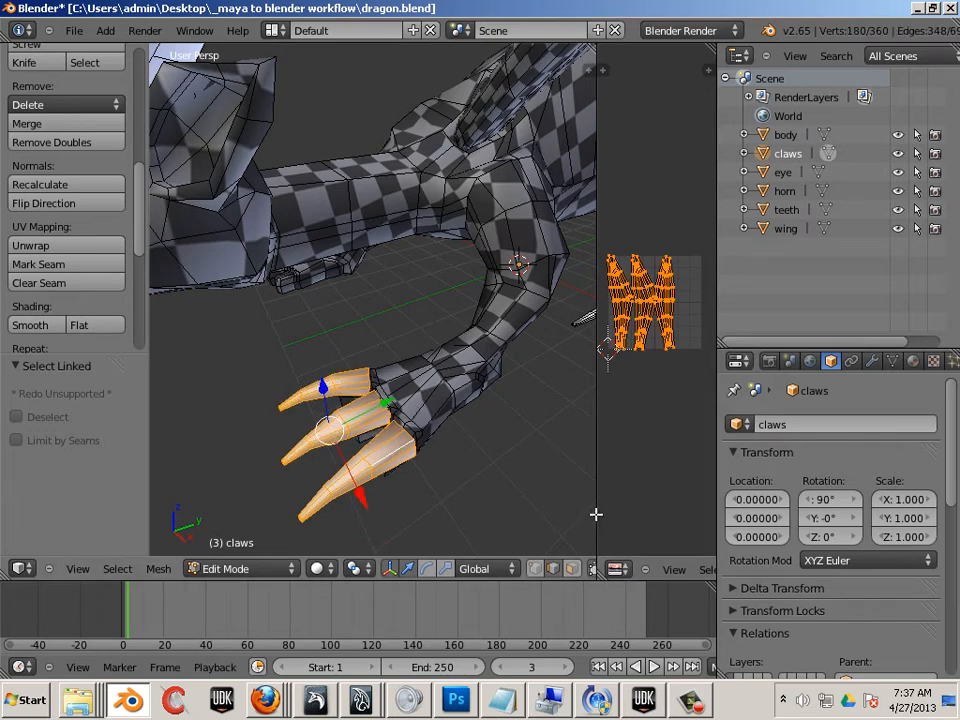
Step: Widen the UV/Image Editor beside the 3D view so its header options are accessible
{"action": "left_click_drag", "start_coordinate": [596, 514], "coordinate": [426, 512]}
{"action": "left_click", "coordinate": [584, 569]}
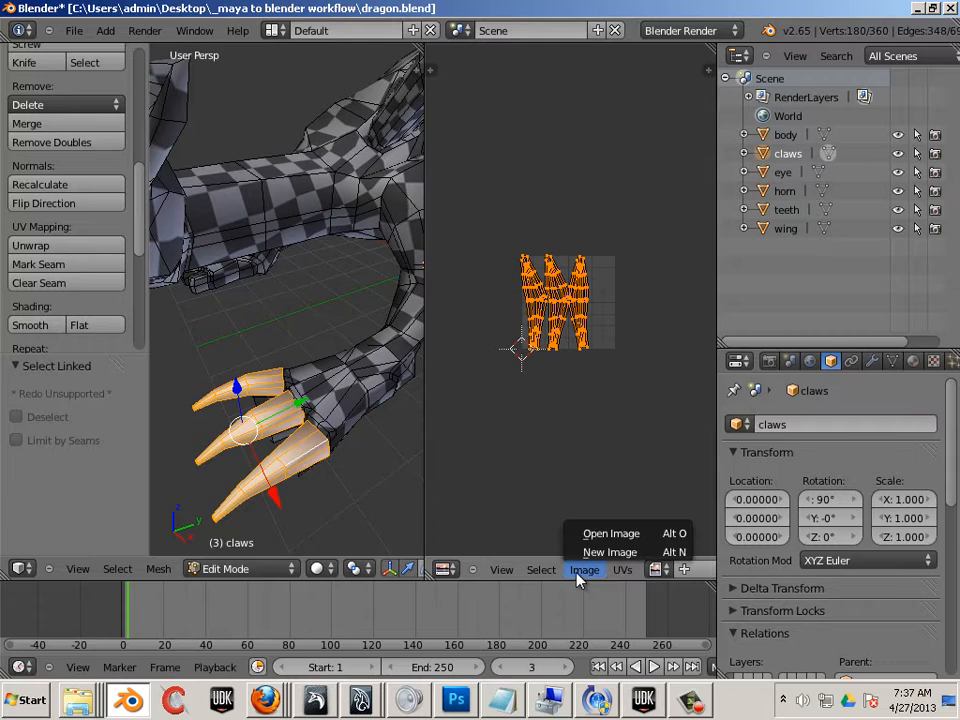
{"action": "left_click", "coordinate": [547, 571]}
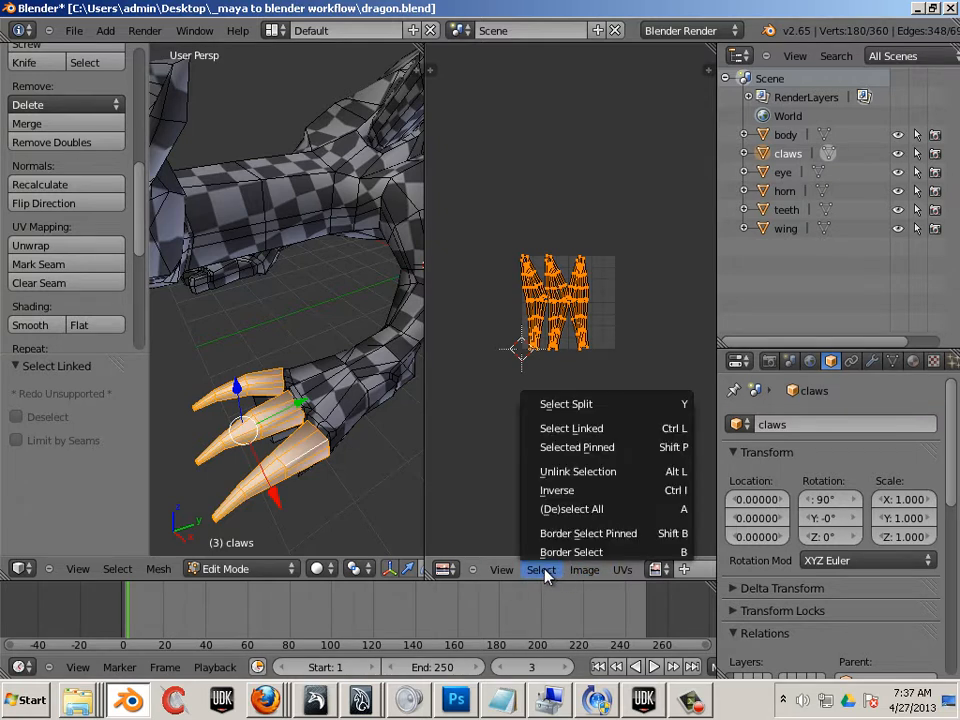
{"action": "left_click", "coordinate": [585, 570]}
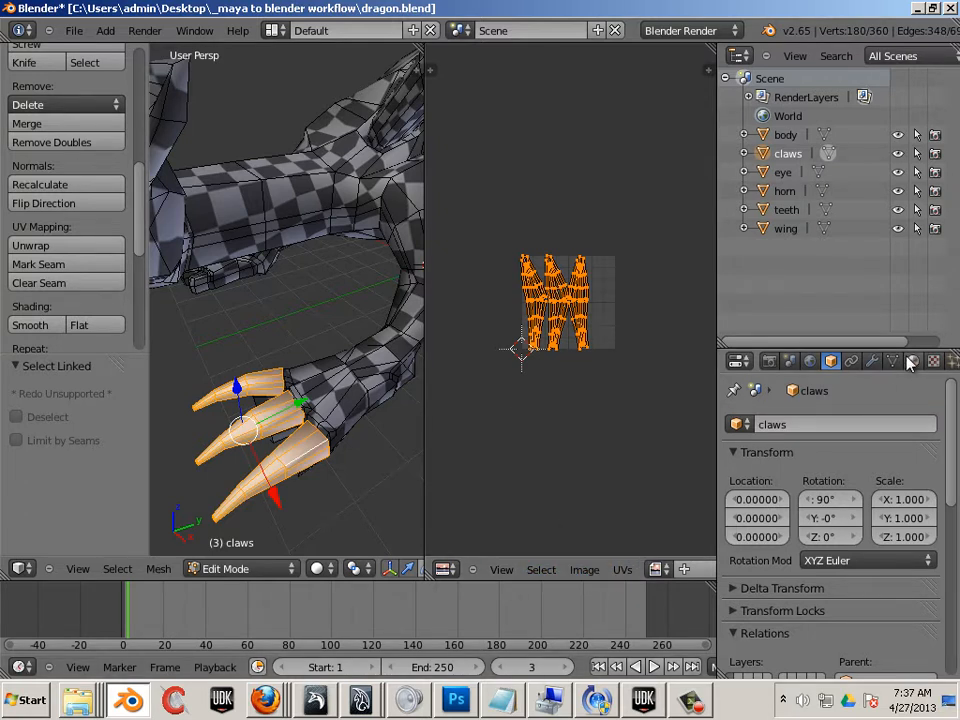
Step: Look through the claws' material and texture slots, then give the space back to the UV/Image Editor
{"action": "left_click_drag", "start_coordinate": [720, 360], "coordinate": [497, 358]}
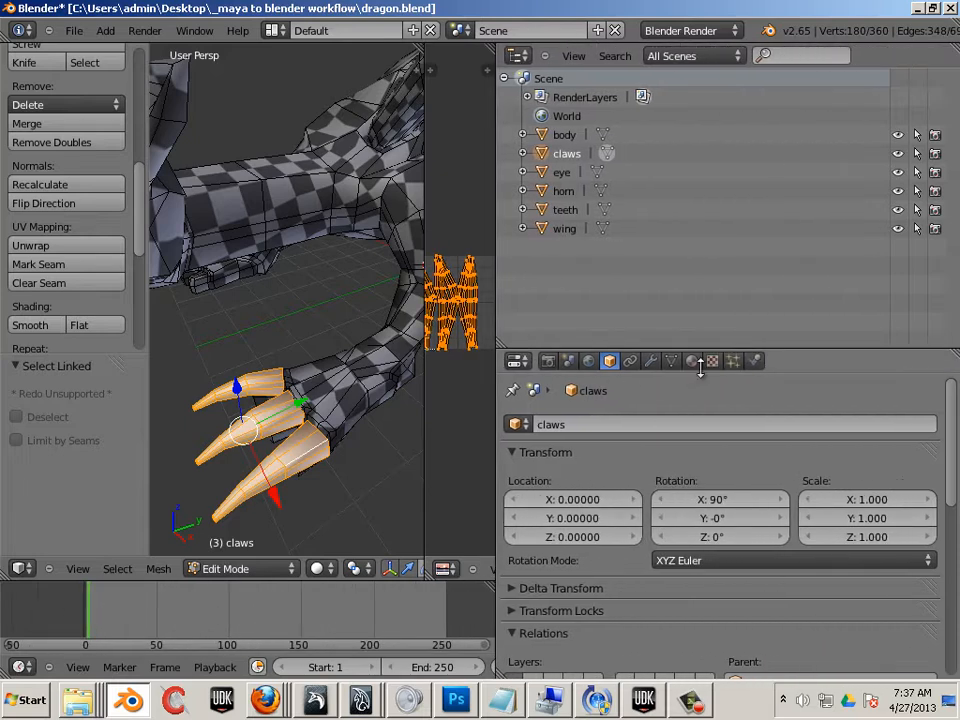
{"action": "left_click", "coordinate": [712, 361]}
{"action": "left_click", "coordinate": [691, 361]}
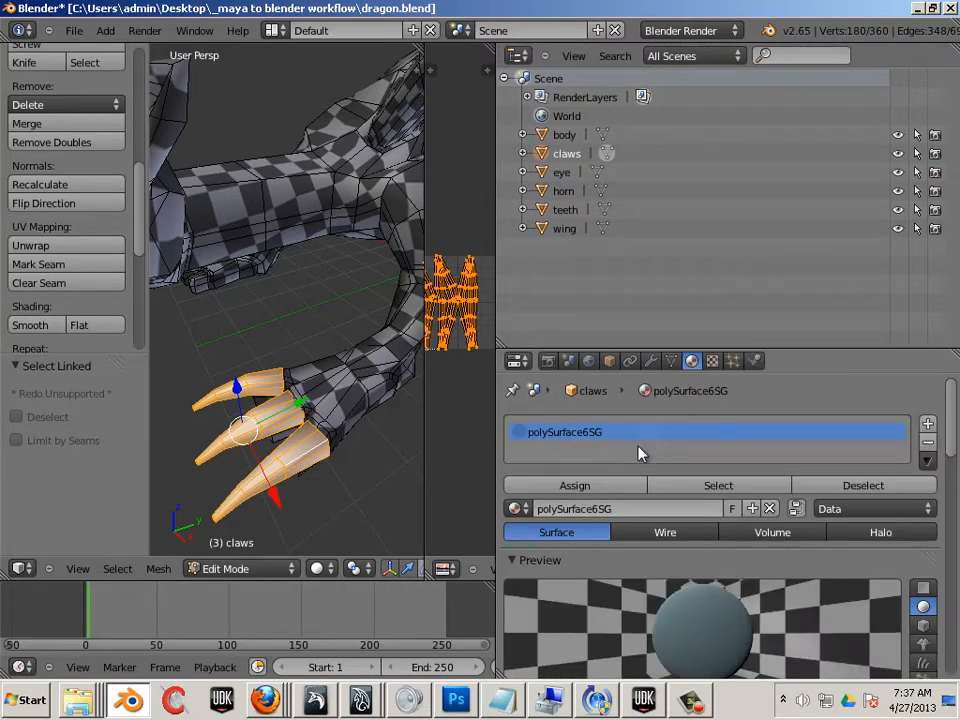
{"action": "scroll", "coordinate": [656, 474], "scroll_direction": "down", "scroll_amount": 1}
{"action": "left_click", "coordinate": [712, 361]}
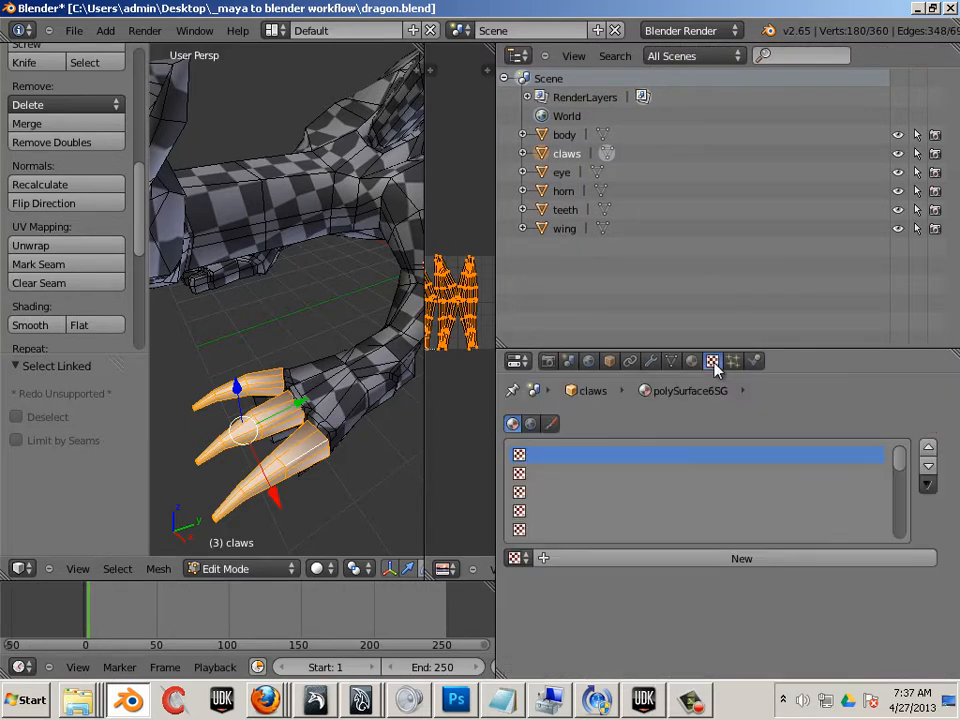
{"action": "left_click", "coordinate": [550, 475]}
{"action": "left_click_drag", "start_coordinate": [496, 455], "coordinate": [852, 470]}
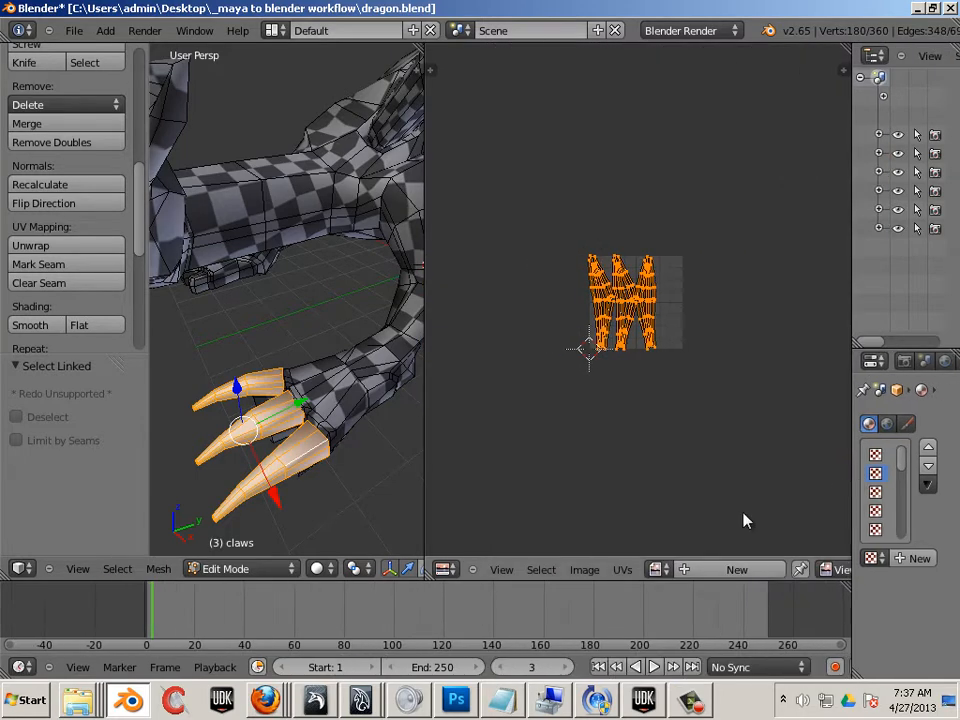
Step: Open the image UVs.tga in the UV/Image Editor for the selected claws
{"action": "left_click", "coordinate": [586, 570]}
{"action": "left_click", "coordinate": [608, 533]}
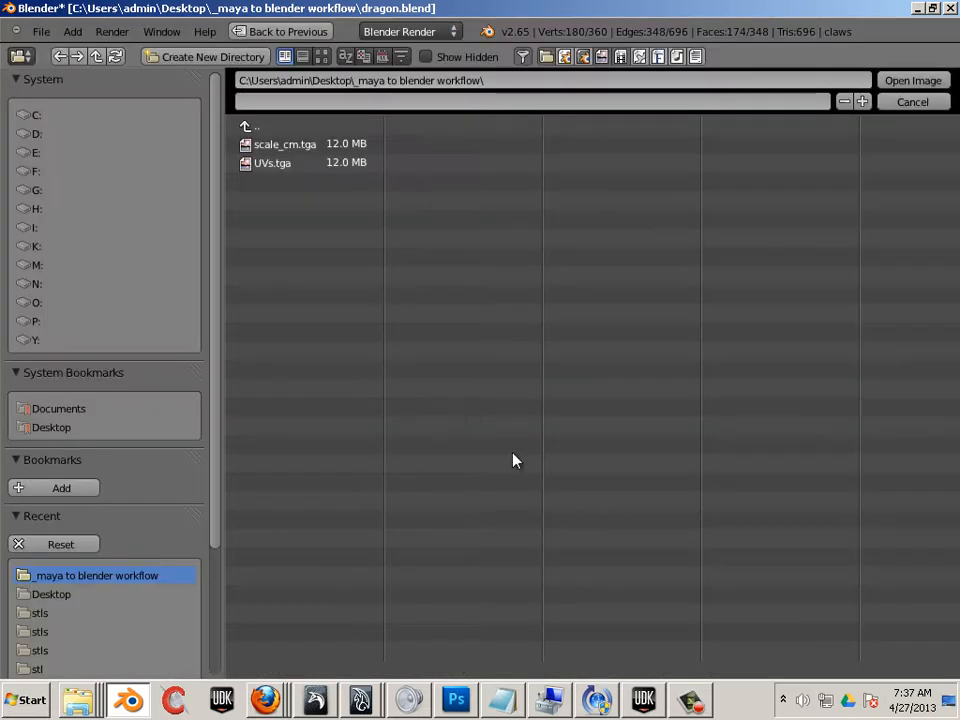
{"action": "double_click", "coordinate": [283, 166]}
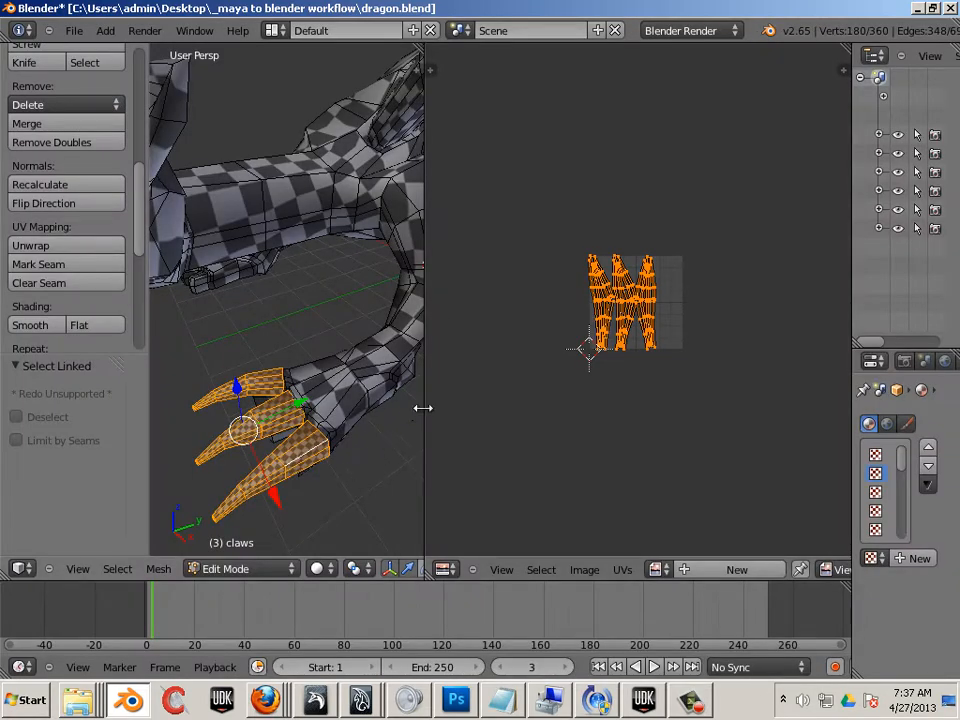
Step: Enlarge the 3D view, deselect the claws and examine the checker pattern on them against the rest of the dragon
{"action": "left_click_drag", "start_coordinate": [424, 408], "coordinate": [601, 428]}
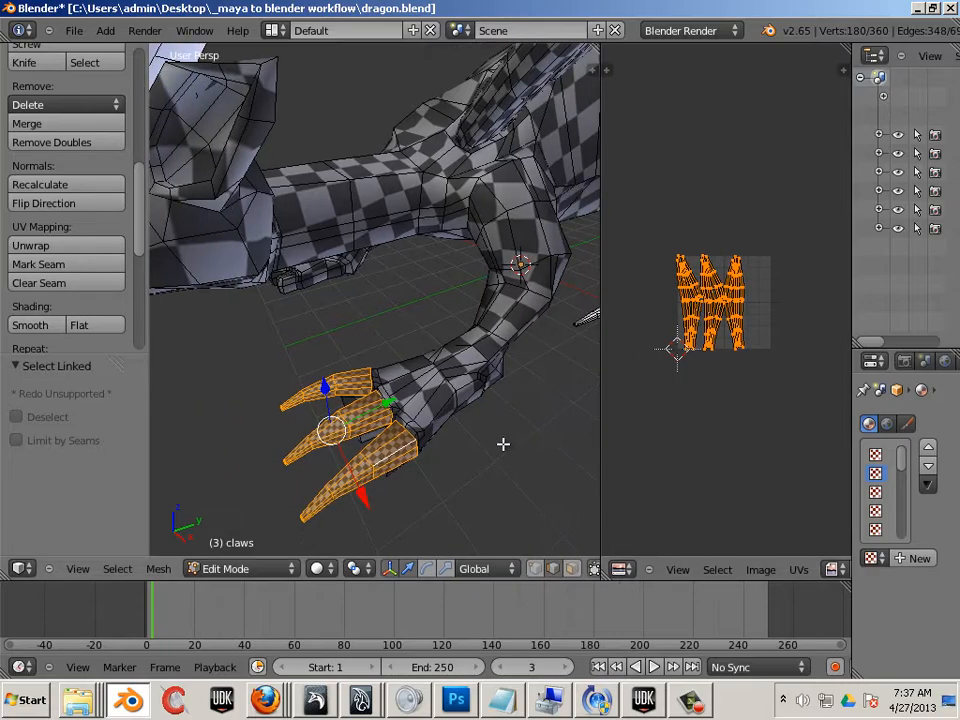
{"action": "middle_click_drag", "start_coordinate": [503, 443], "coordinate": [440, 350]}
{"action": "key", "text": "a"}
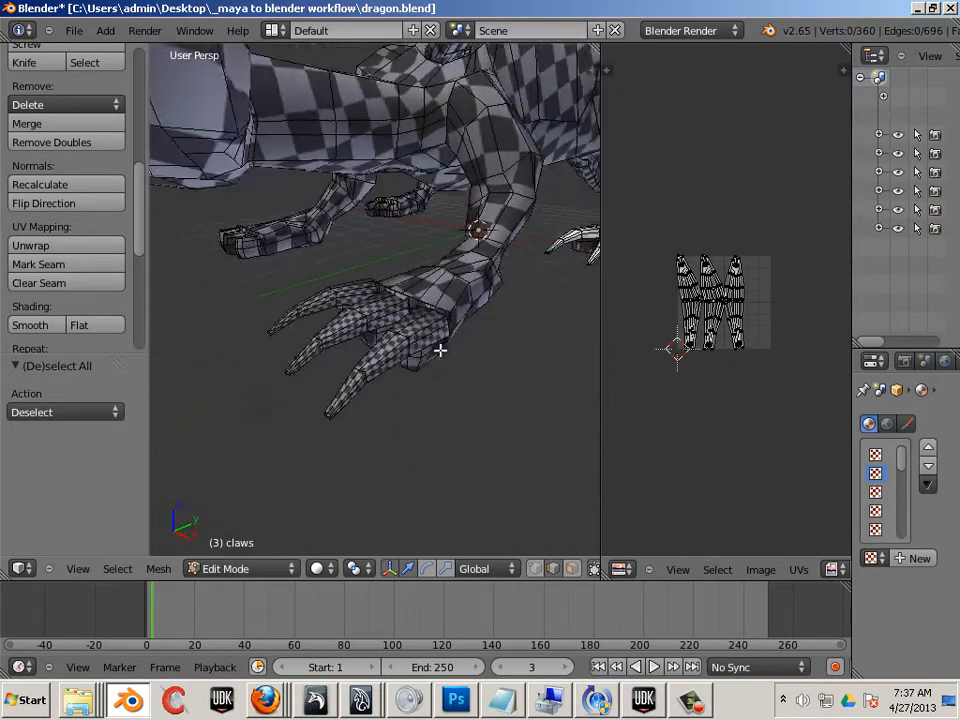
{"action": "scroll", "coordinate": [455, 356], "scroll_direction": "up", "scroll_amount": 4}
{"action": "scroll", "coordinate": [469, 365], "scroll_direction": "down", "scroll_amount": 5}
{"action": "middle_click_drag", "start_coordinate": [386, 317], "coordinate": [291, 390]}
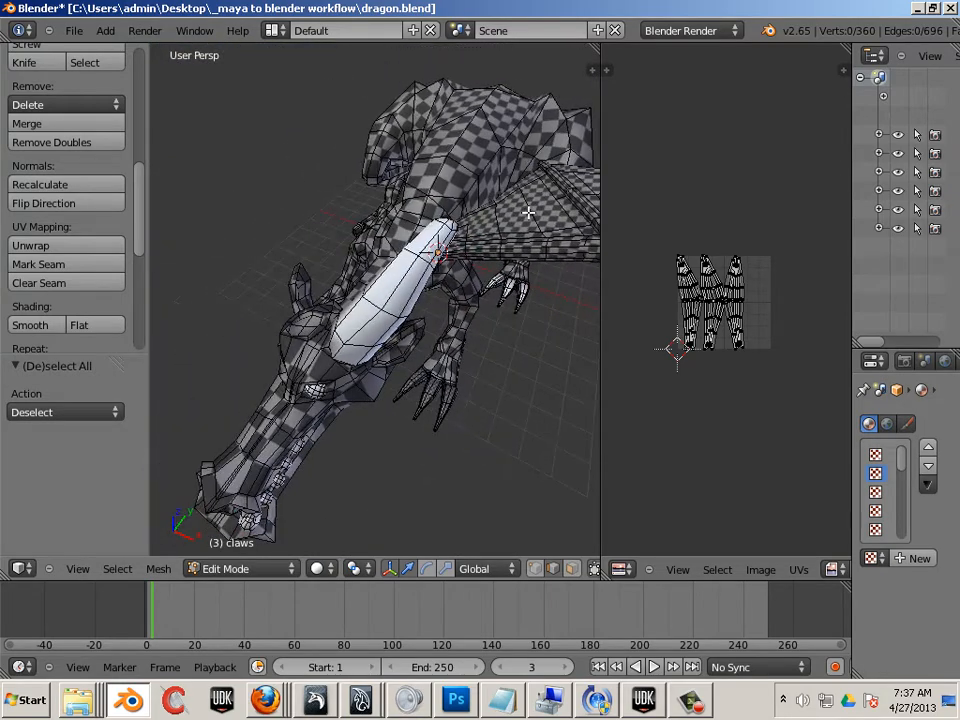
{"action": "middle_click_drag", "start_coordinate": [528, 212], "coordinate": [474, 289]}
{"action": "scroll", "coordinate": [489, 302], "scroll_direction": "up", "scroll_amount": 5}
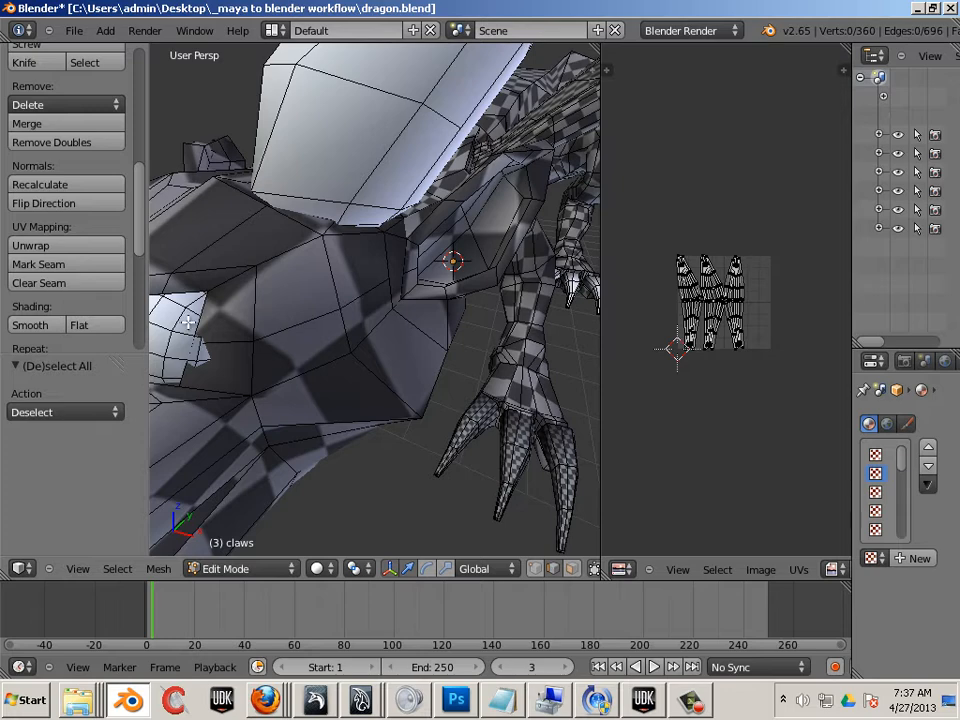
Step: Leave Edit Mode on the claws, select the eye object and enter Edit Mode on it
{"action": "middle_click_drag", "start_coordinate": [188, 322], "coordinate": [242, 339]}
{"action": "key", "text": "Tab"}
{"action": "right_click", "coordinate": [258, 347]}
{"action": "key", "text": "Tab"}
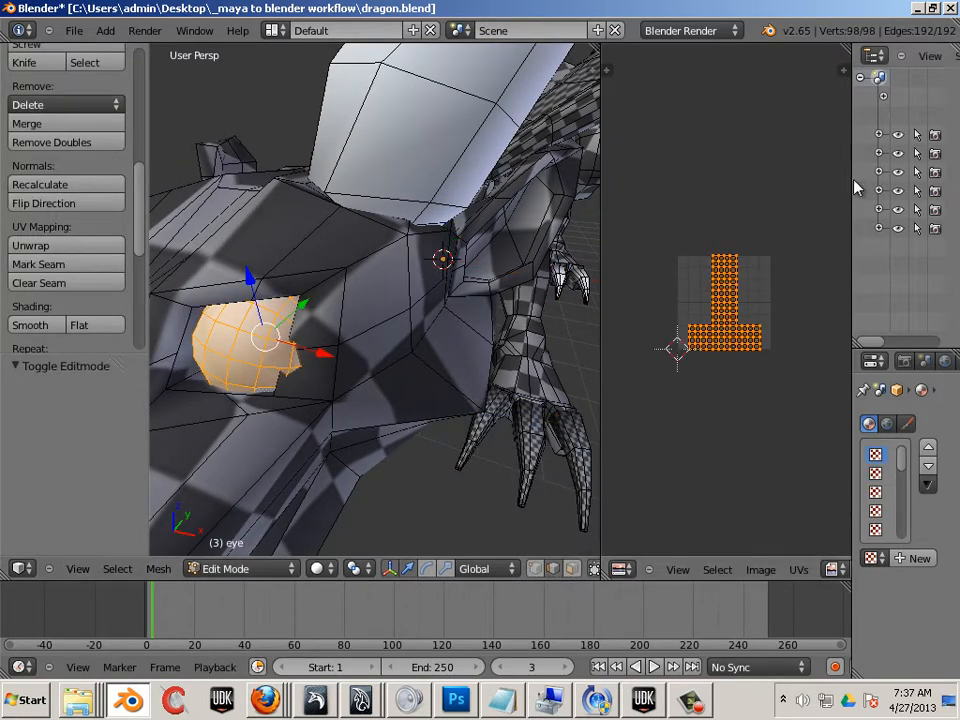
Step: Hide the body, claws, horn, teeth and wing objects so only the eye is shown
{"action": "left_click_drag", "start_coordinate": [851, 179], "coordinate": [632, 168]}
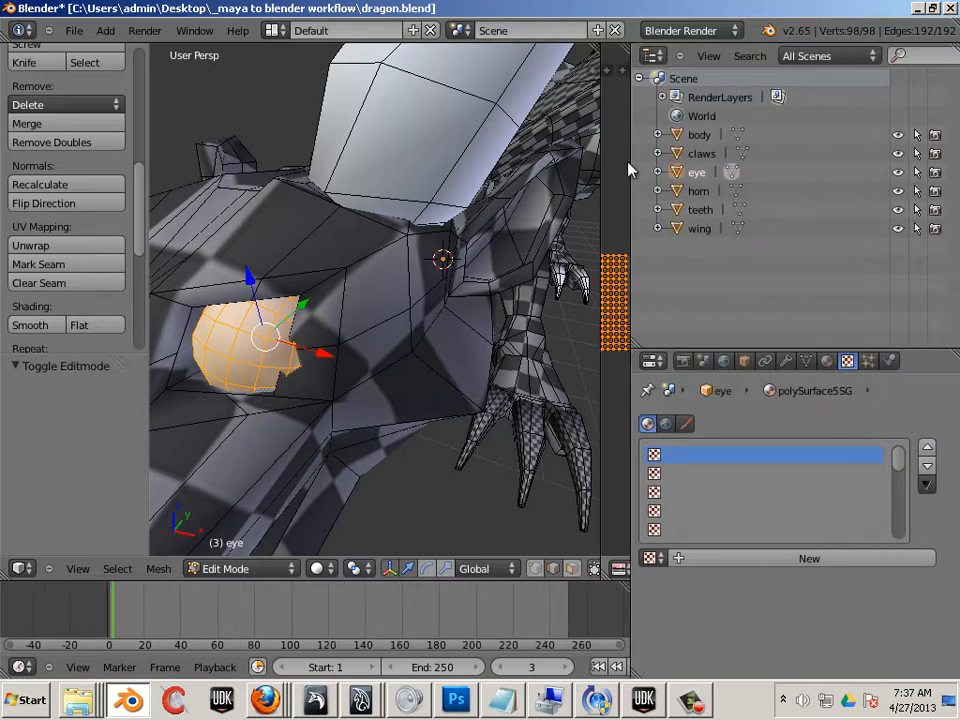
{"action": "left_click", "coordinate": [898, 153]}
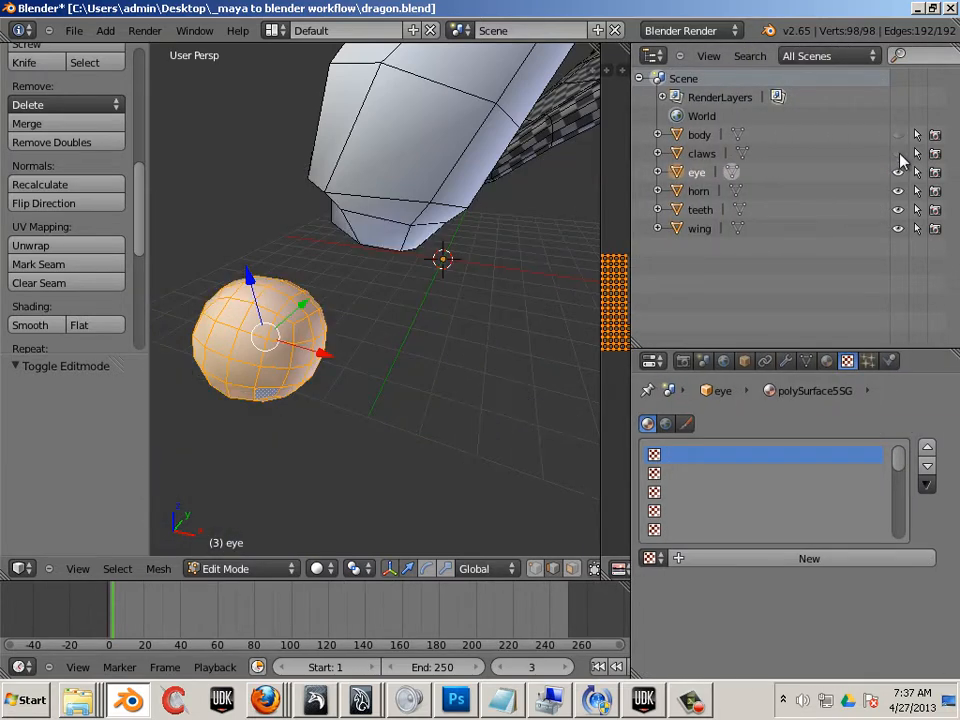
{"action": "left_click", "coordinate": [897, 191]}
{"action": "left_click", "coordinate": [897, 229]}
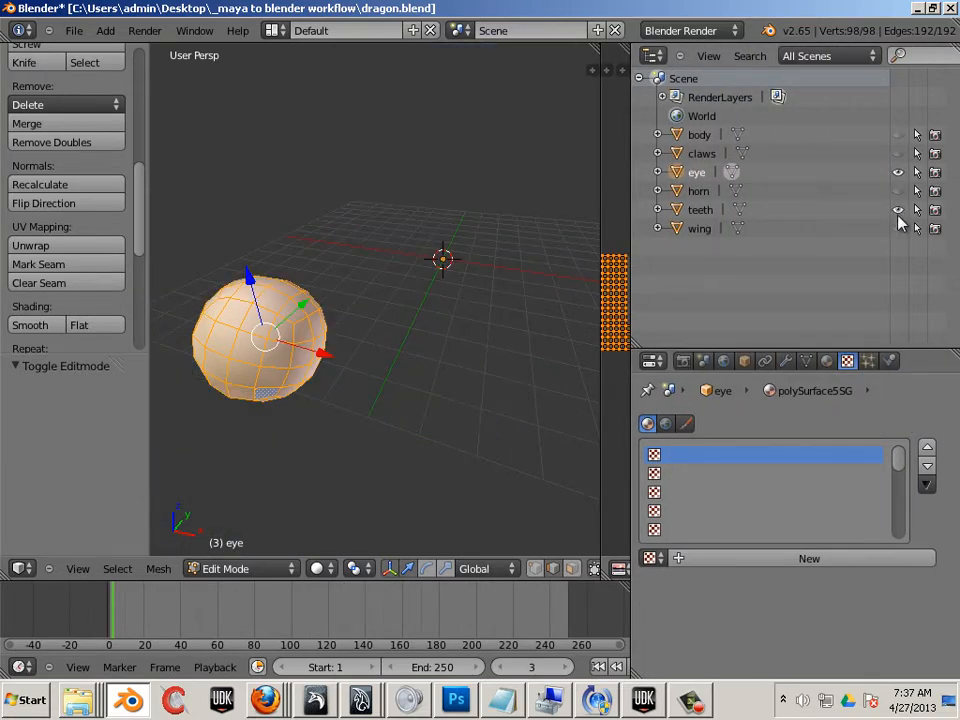
{"action": "left_click", "coordinate": [898, 211]}
Step: Clear the eye's selection, select the vertical edge loop around its middle and mark it as a seam
{"action": "middle_click_drag", "start_coordinate": [474, 287], "coordinate": [391, 257]}
{"action": "scroll", "coordinate": [426, 264], "scroll_direction": "up", "scroll_amount": 5}
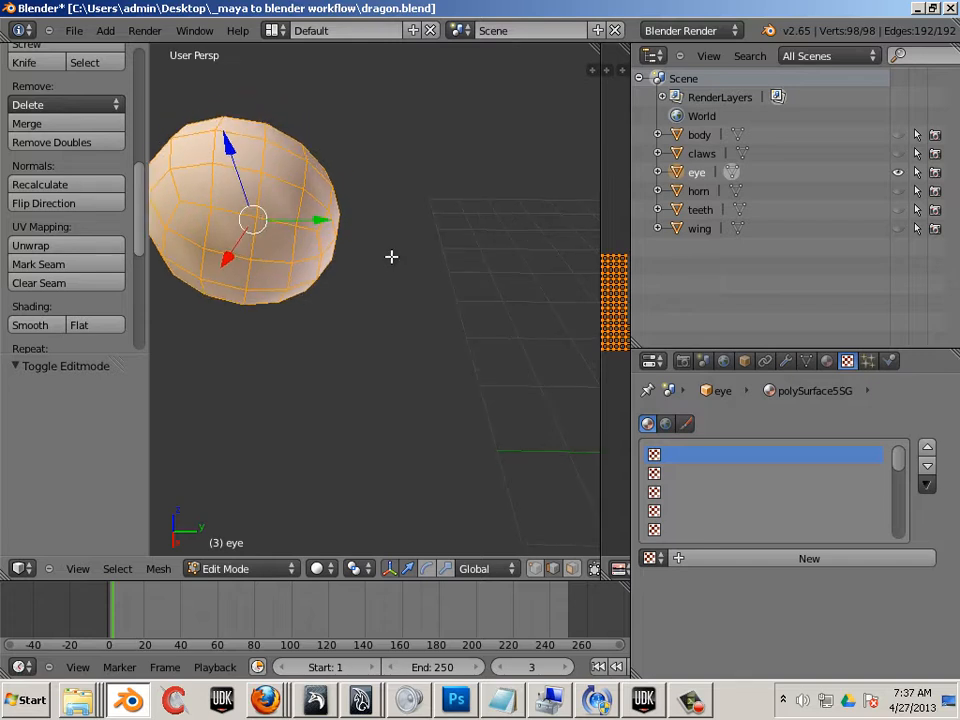
{"action": "key", "text": "a"}
{"action": "right_click", "coordinate": [256, 236], "text": "alt"}
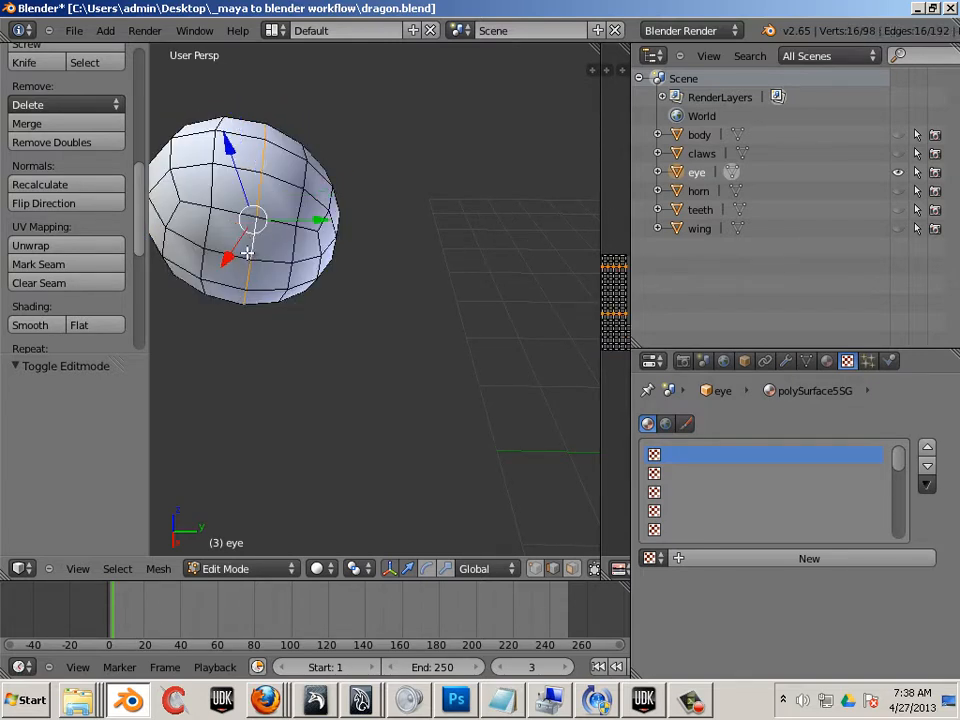
{"action": "left_click", "coordinate": [72, 268]}
Step: Select all of the eye's linked geometry and unwrap it
{"action": "key", "text": "Tab"}
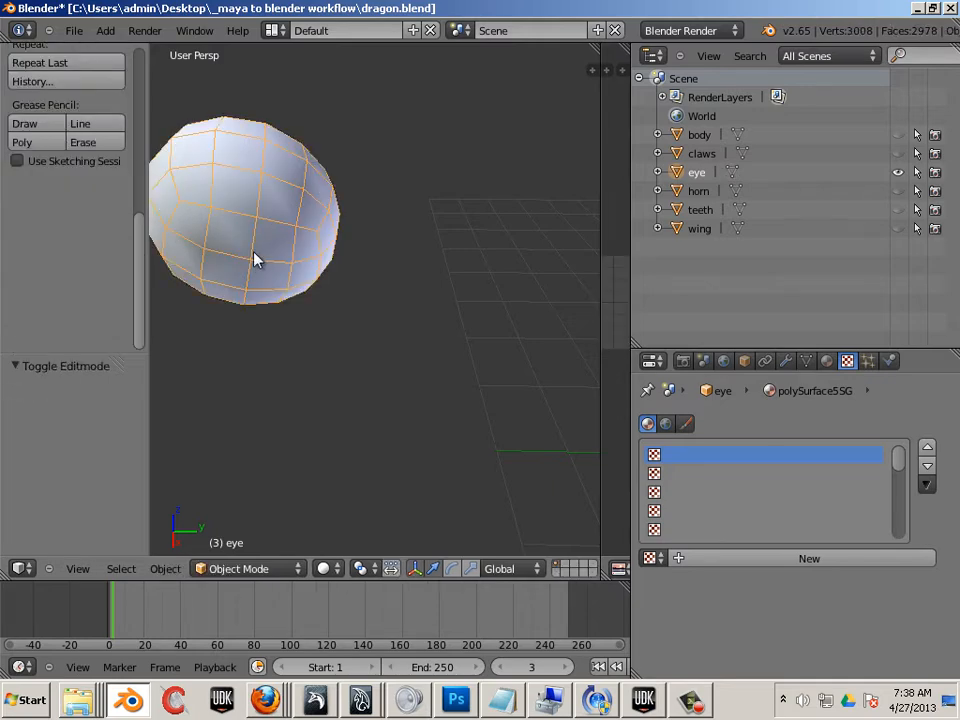
{"action": "key", "text": "Tab"}
{"action": "key", "text": "ctrl+l"}
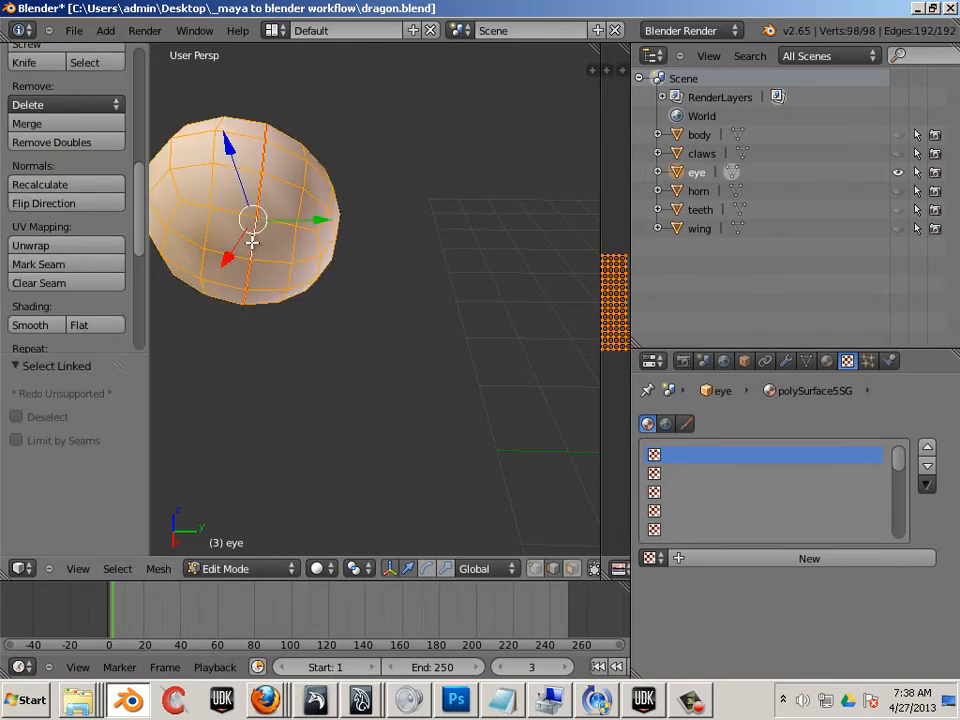
{"action": "key", "text": "u"}
{"action": "left_click", "coordinate": [253, 242]}
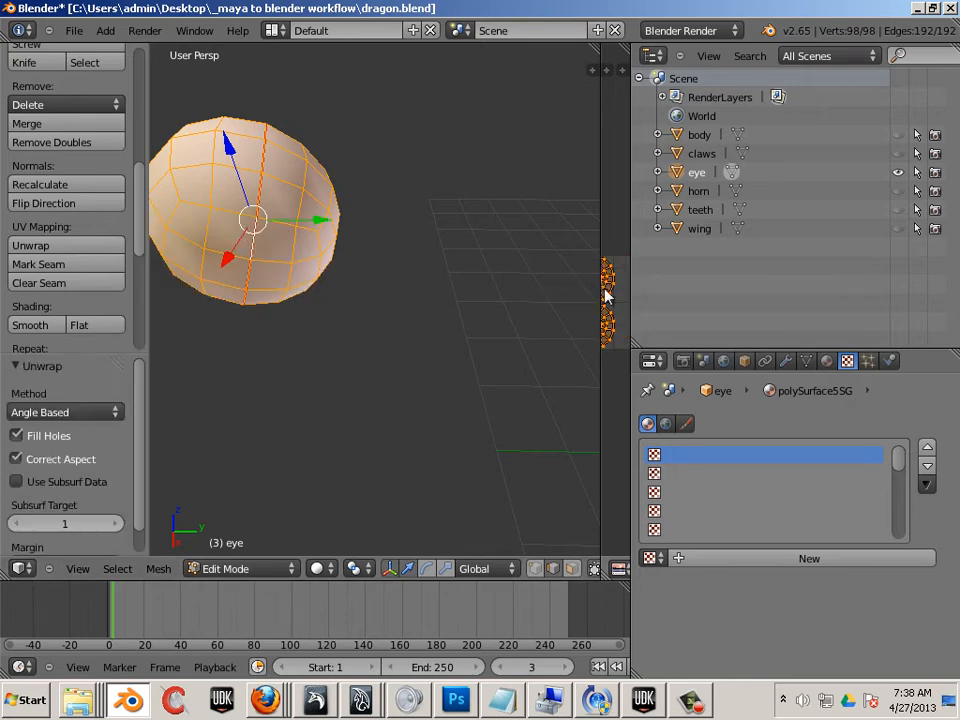
Step: Examine the eye's unwrapped UV islands in the enlarged UV/Image Editor, then widen the 3D view again
{"action": "left_click_drag", "start_coordinate": [606, 288], "coordinate": [267, 310]}
{"action": "scroll", "coordinate": [381, 333], "scroll_direction": "up", "scroll_amount": 3}
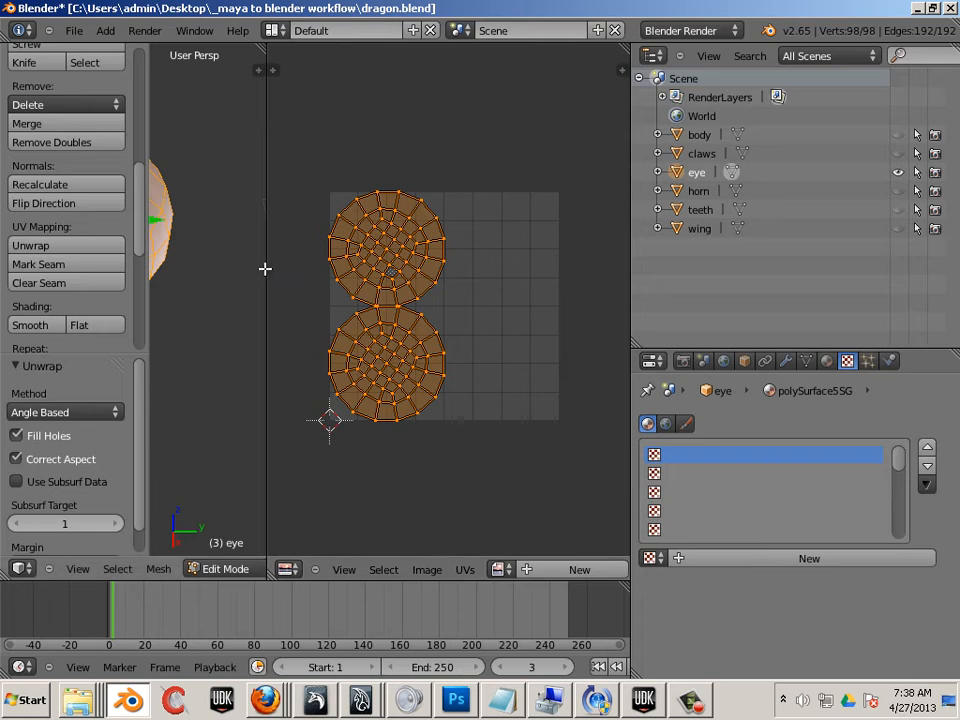
{"action": "left_click_drag", "start_coordinate": [266, 267], "coordinate": [537, 290]}
{"action": "scroll", "coordinate": [430, 306], "scroll_direction": "down", "scroll_amount": 5}
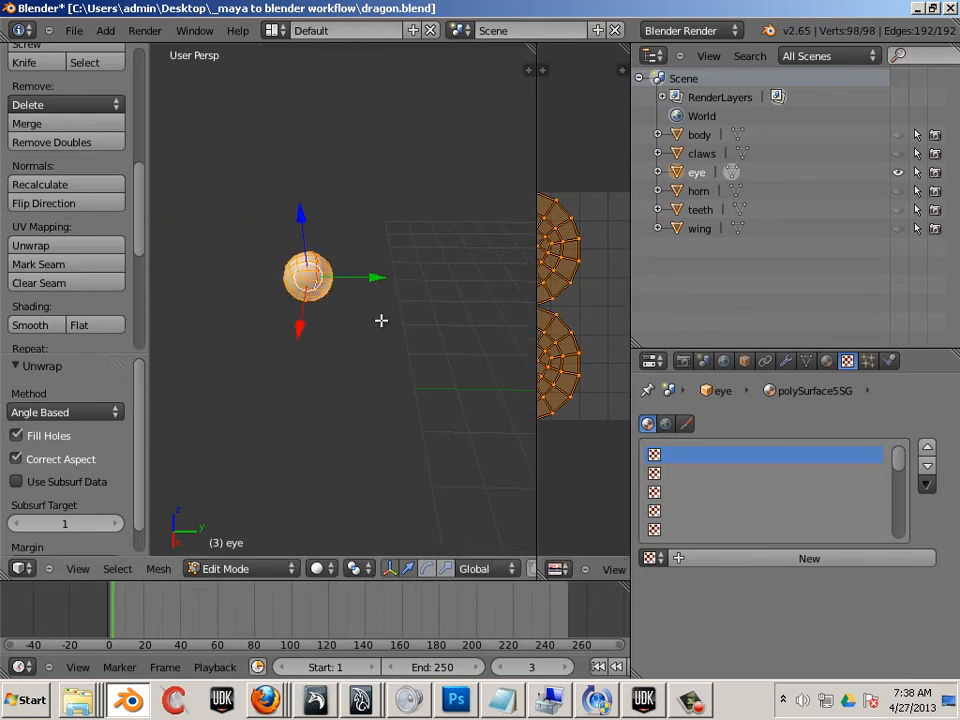
{"action": "middle_click_drag", "start_coordinate": [381, 321], "coordinate": [286, 263]}
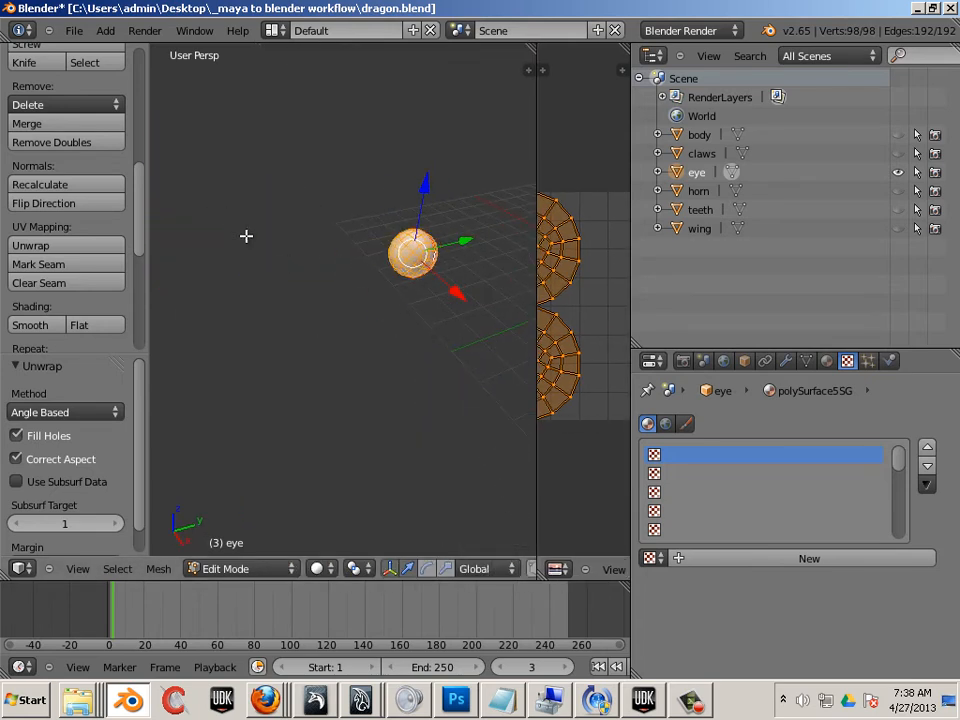